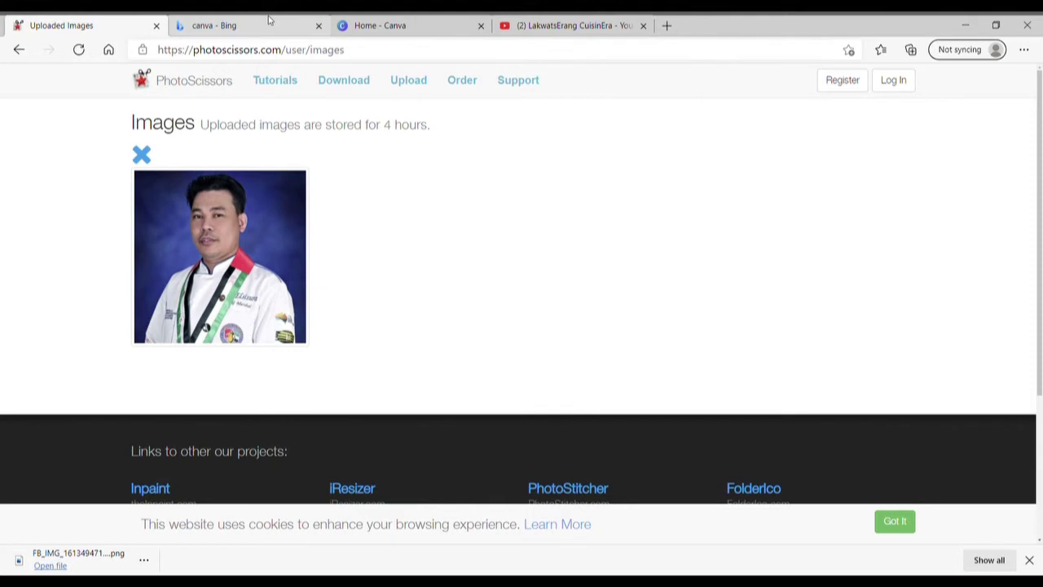
In the Canva tab, search for 'youtube thumbnail' templates.
{"action": "left_click", "coordinate": [269, 20]}
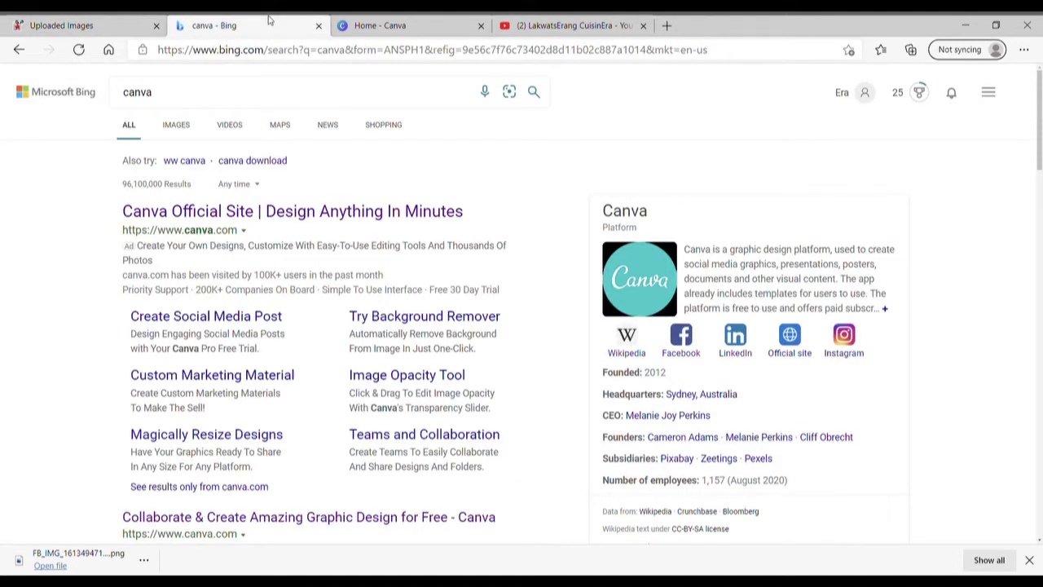
{"action": "left_click", "coordinate": [426, 20]}
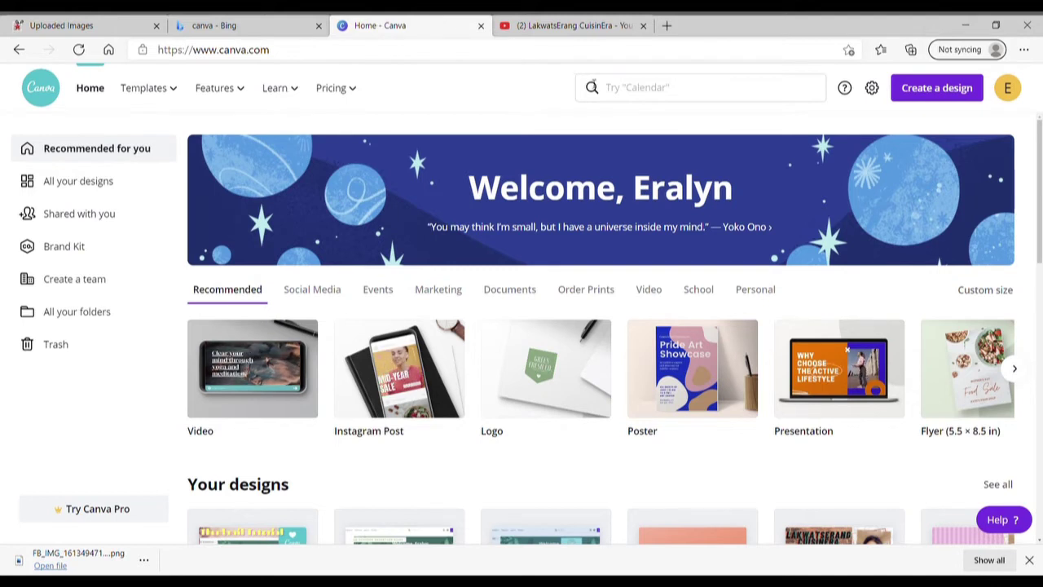
{"action": "left_click", "coordinate": [607, 87]}
{"action": "type", "text": "yo"}
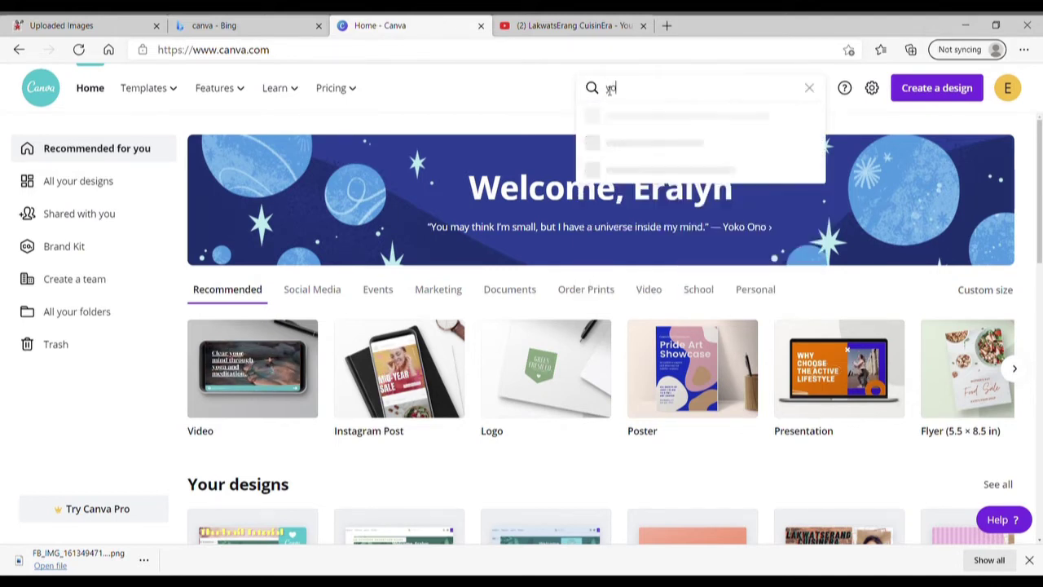
{"action": "type", "text": "utube thum"}
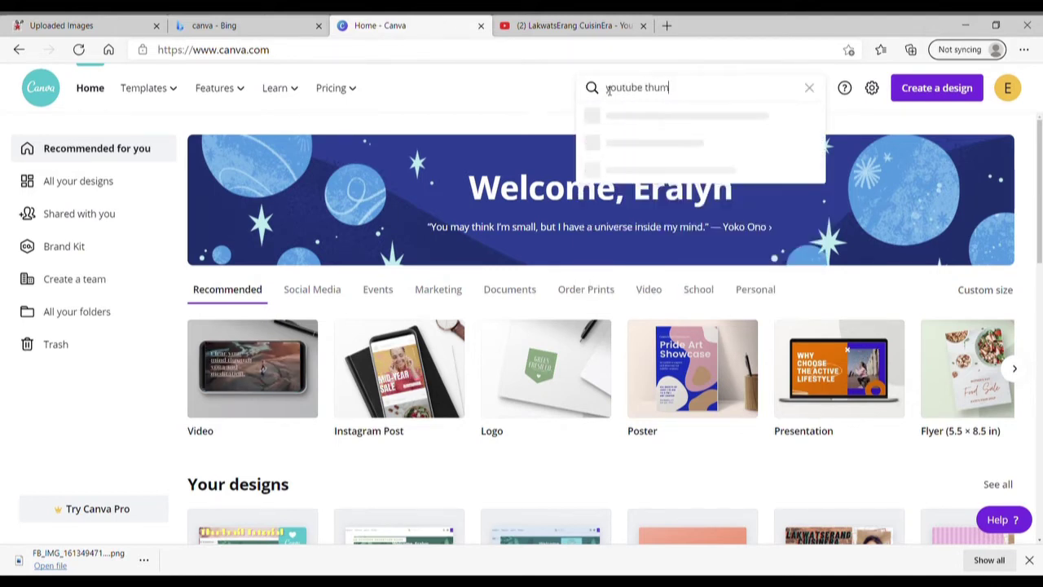
{"action": "type", "text": "bnail"}
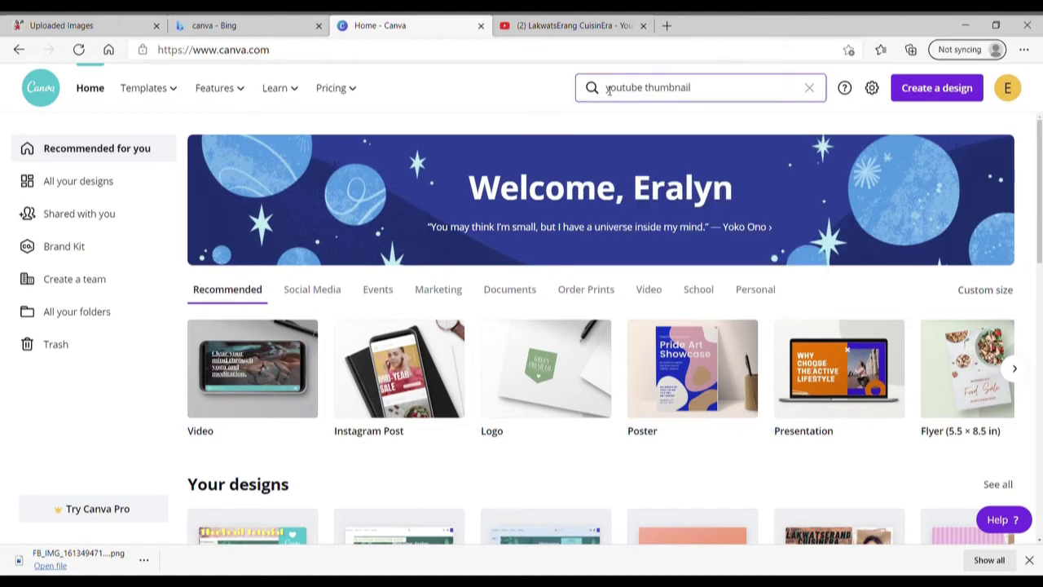
{"action": "key", "text": "Return"}
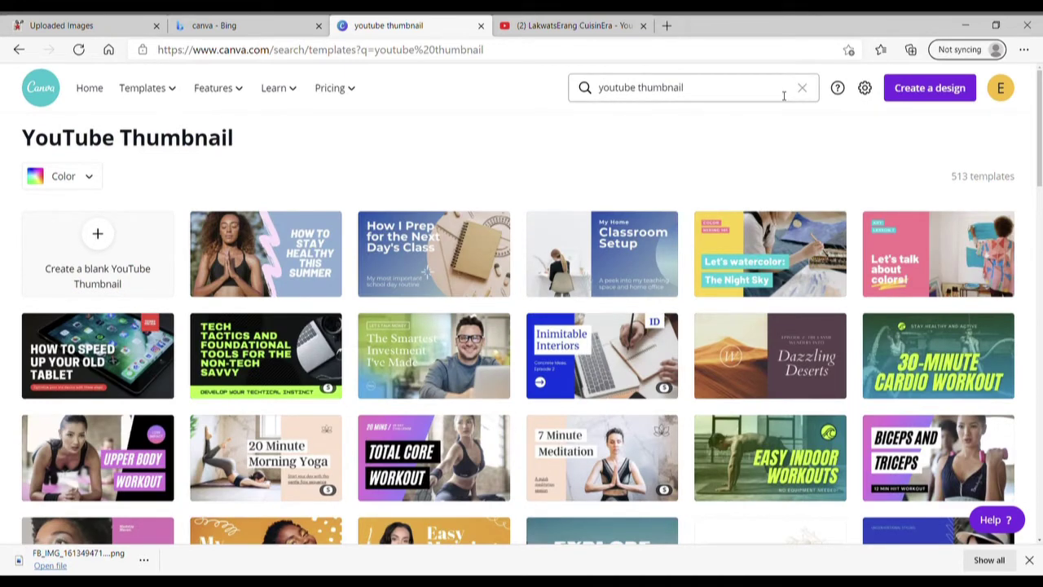
Create a blank YouTube Thumbnail design from the search results.
{"action": "left_click", "coordinate": [783, 96]}
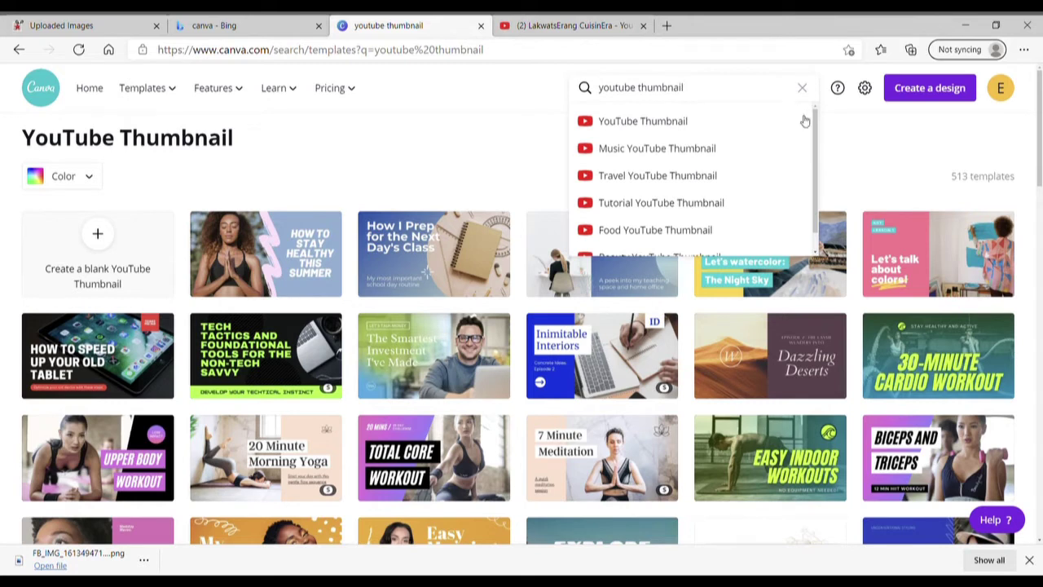
{"action": "scroll", "coordinate": [817, 160], "scroll_direction": "down", "scroll_amount": 1}
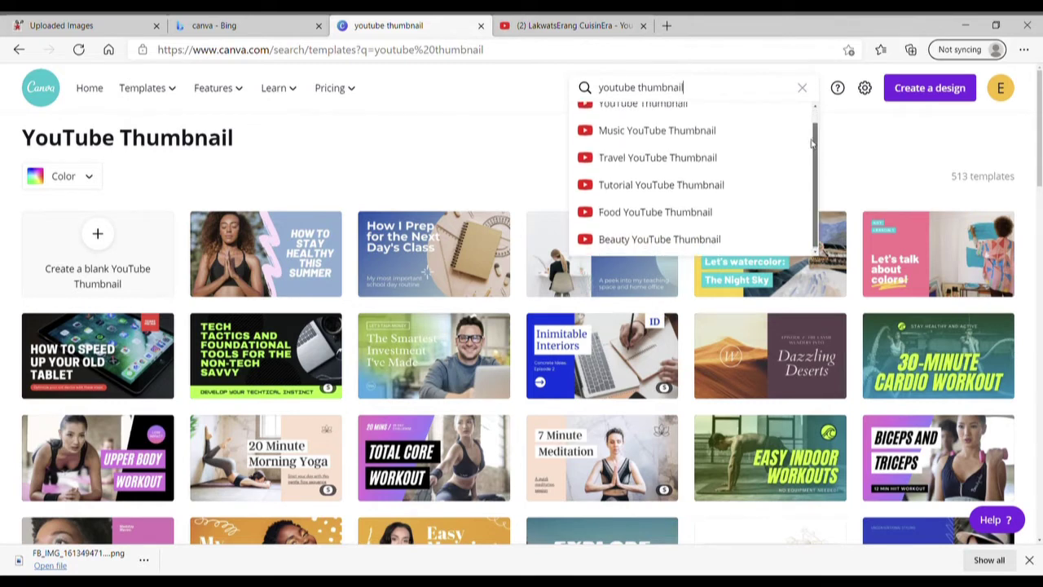
{"action": "scroll", "coordinate": [815, 133], "scroll_direction": "up", "scroll_amount": 1}
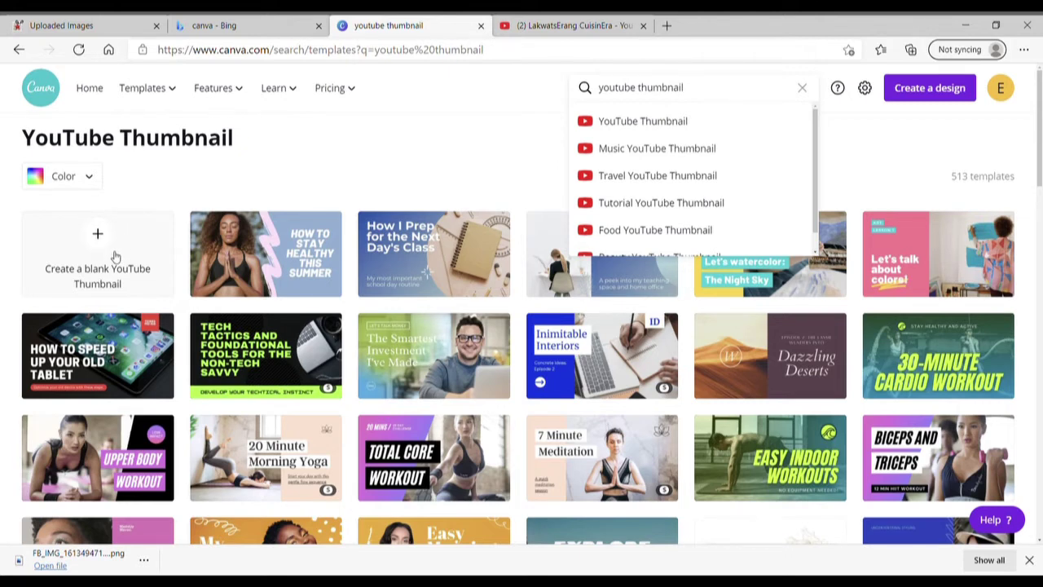
{"action": "left_click", "coordinate": [115, 257]}
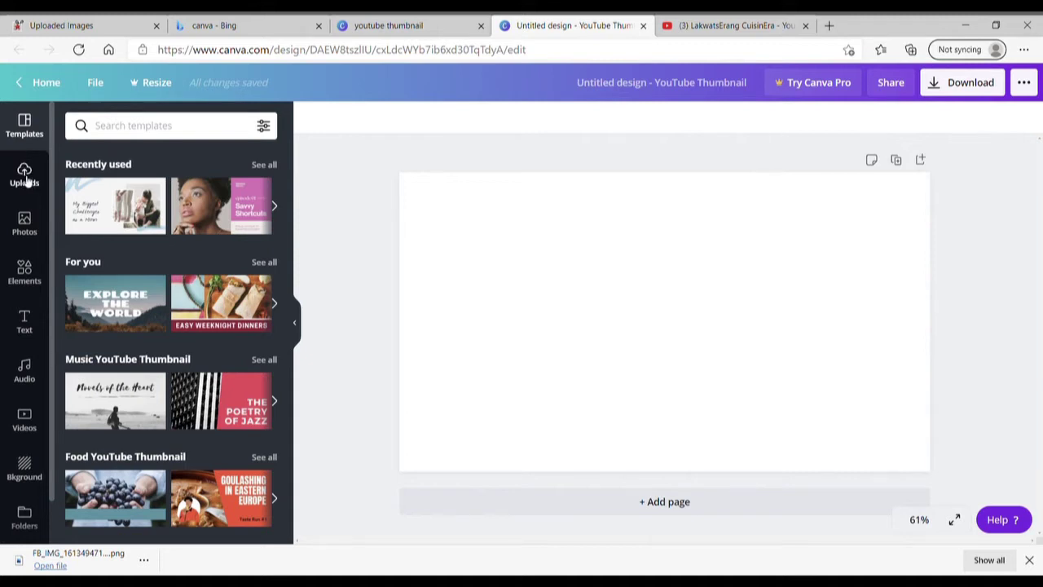
Upload the cut-out chef PNG from the device into Uploads.
{"action": "left_click", "coordinate": [25, 175]}
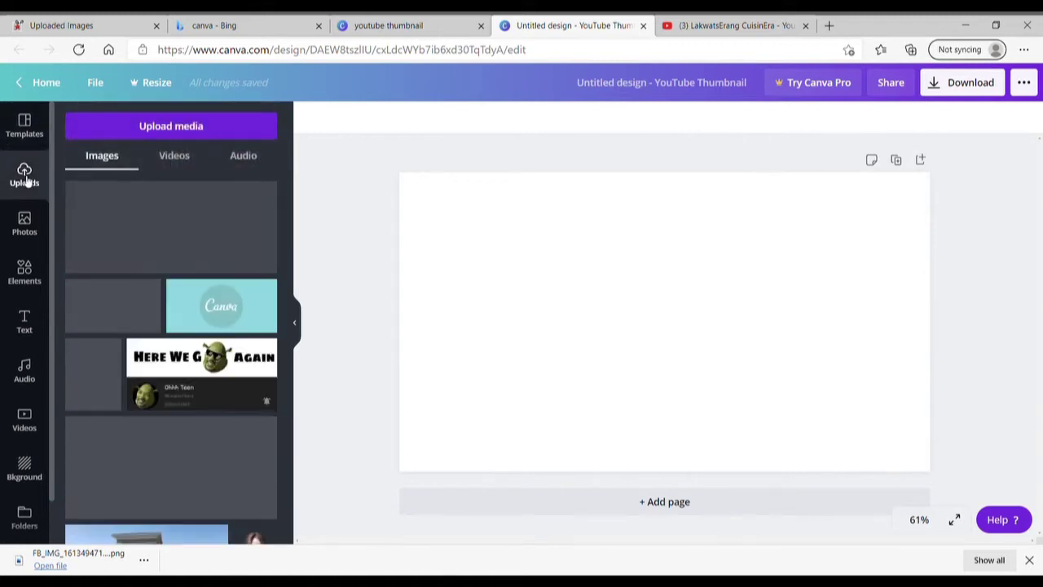
{"action": "left_click", "coordinate": [173, 128]}
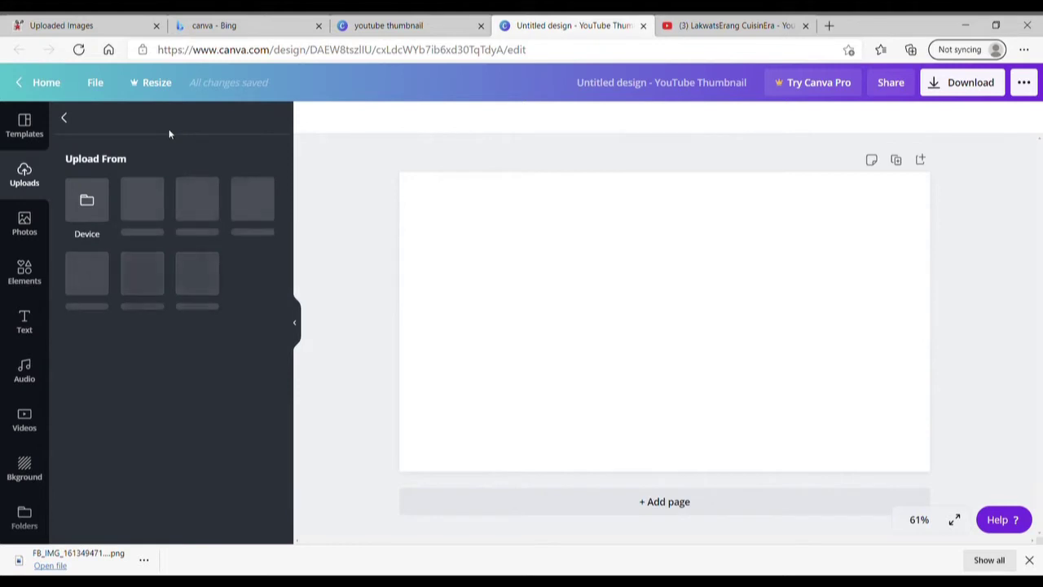
{"action": "left_click", "coordinate": [87, 208]}
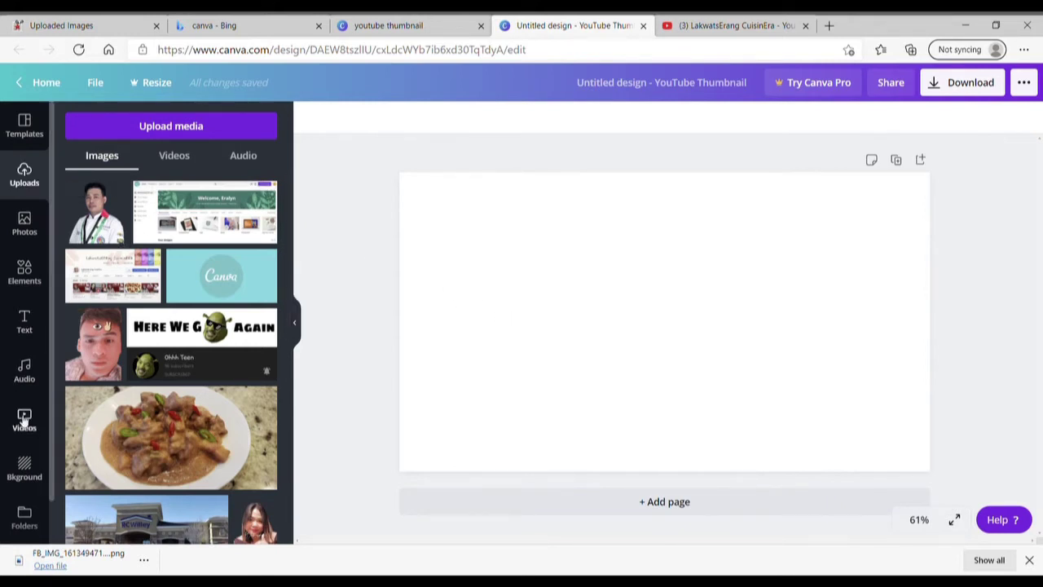
Apply the recently used wood plank texture as the thumbnail background.
{"action": "left_click", "coordinate": [24, 469]}
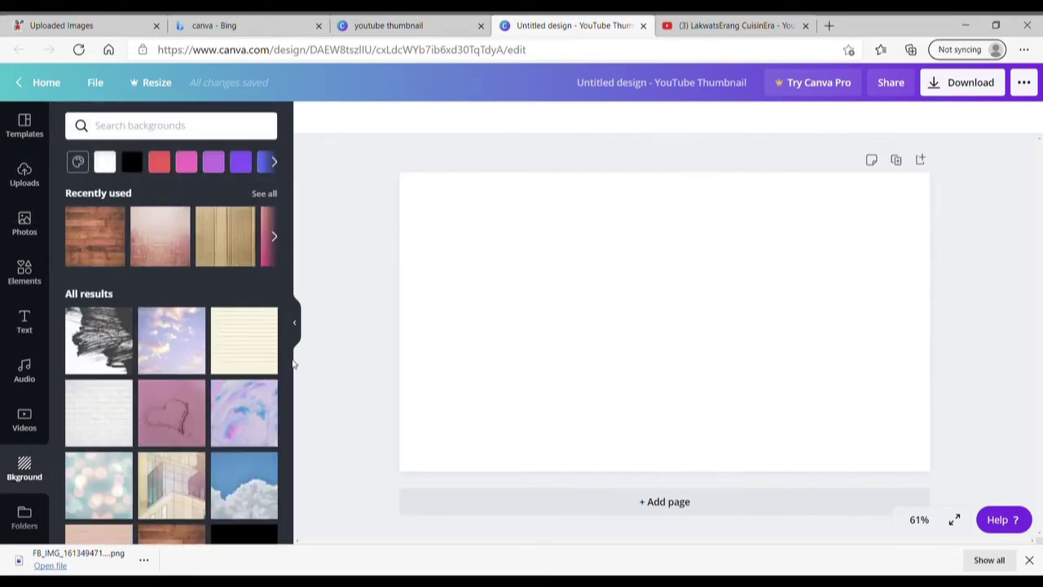
{"action": "left_click_drag", "start_coordinate": [286, 307], "coordinate": [284, 391]}
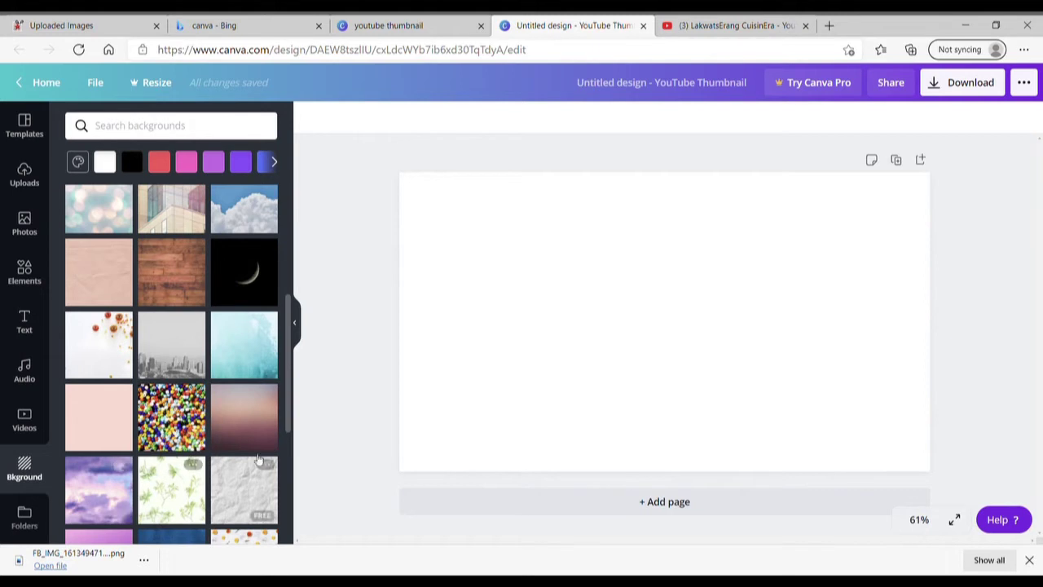
{"action": "left_click_drag", "start_coordinate": [287, 418], "coordinate": [283, 342]}
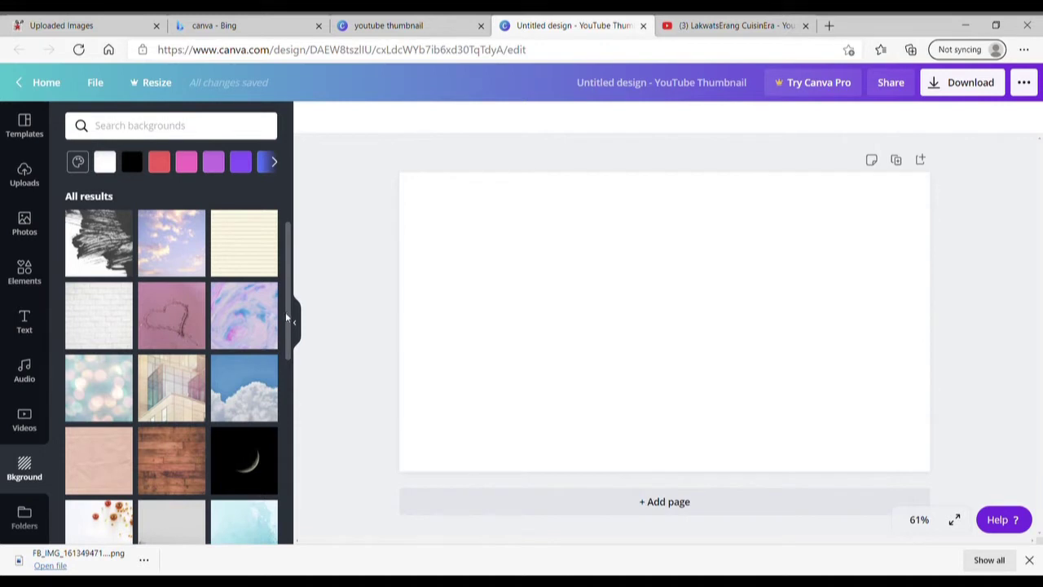
{"action": "scroll", "coordinate": [287, 318], "scroll_direction": "up", "scroll_amount": 2}
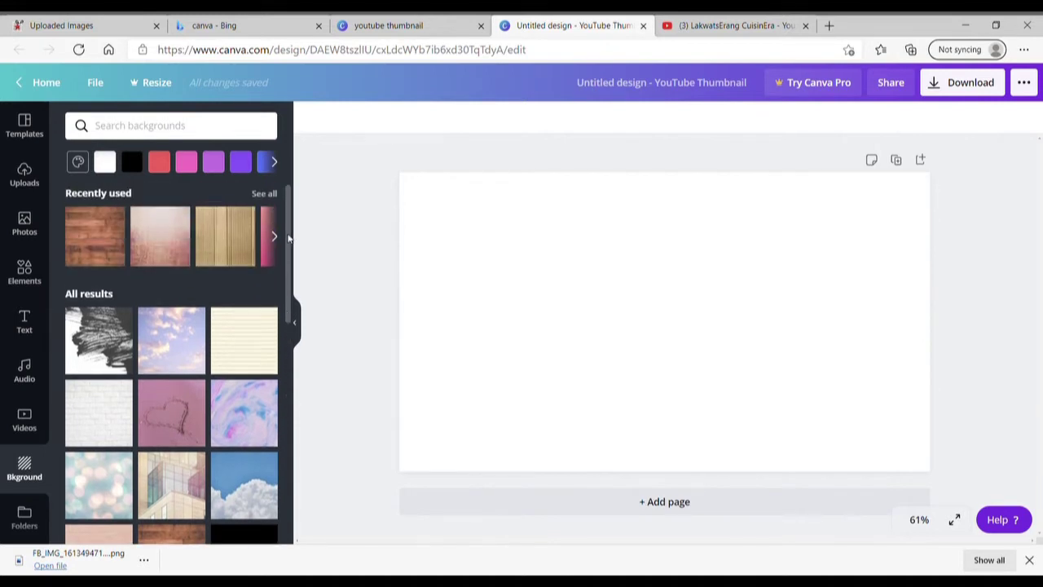
{"action": "left_click", "coordinate": [104, 231]}
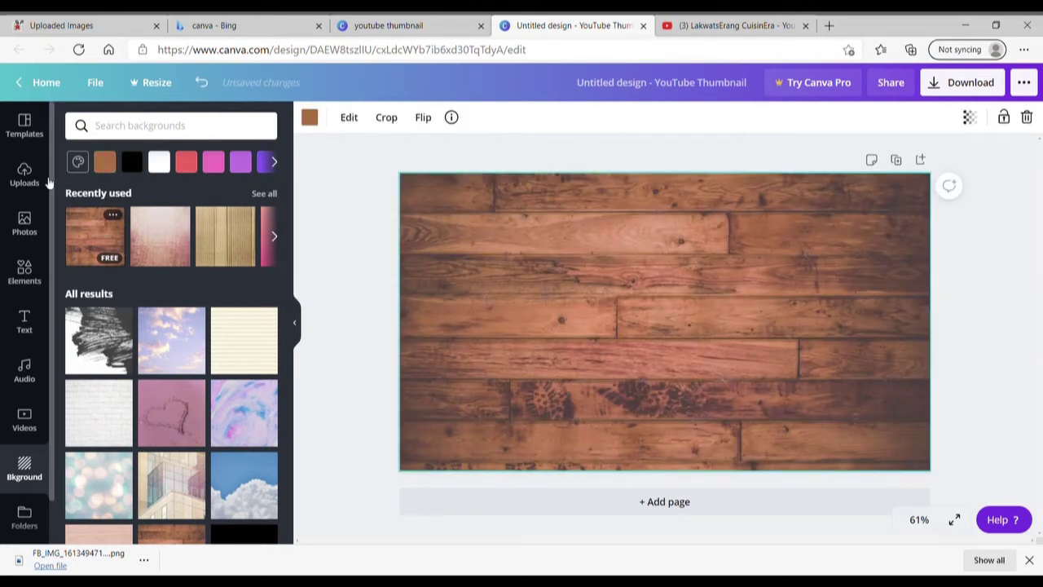
Drag the uploaded chef photo onto the canvas, replacing the wood background.
{"action": "left_click", "coordinate": [24, 223]}
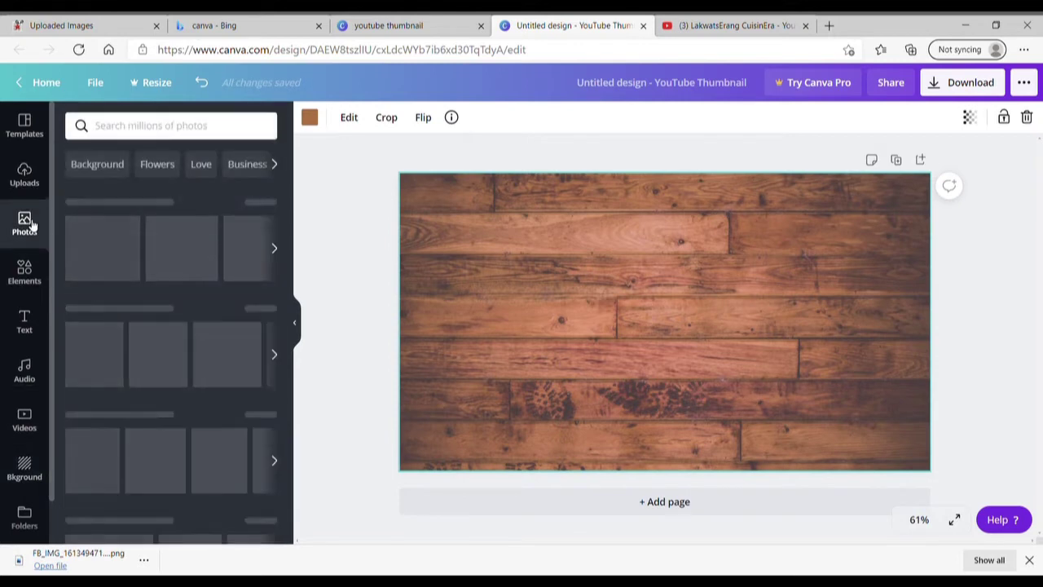
{"action": "left_click", "coordinate": [24, 179]}
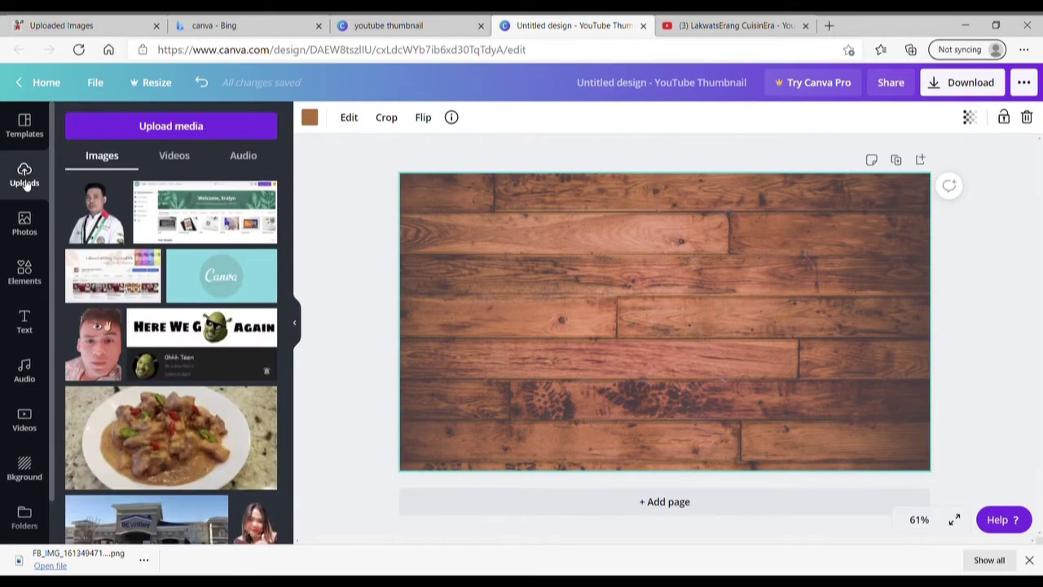
{"action": "left_click", "coordinate": [103, 221]}
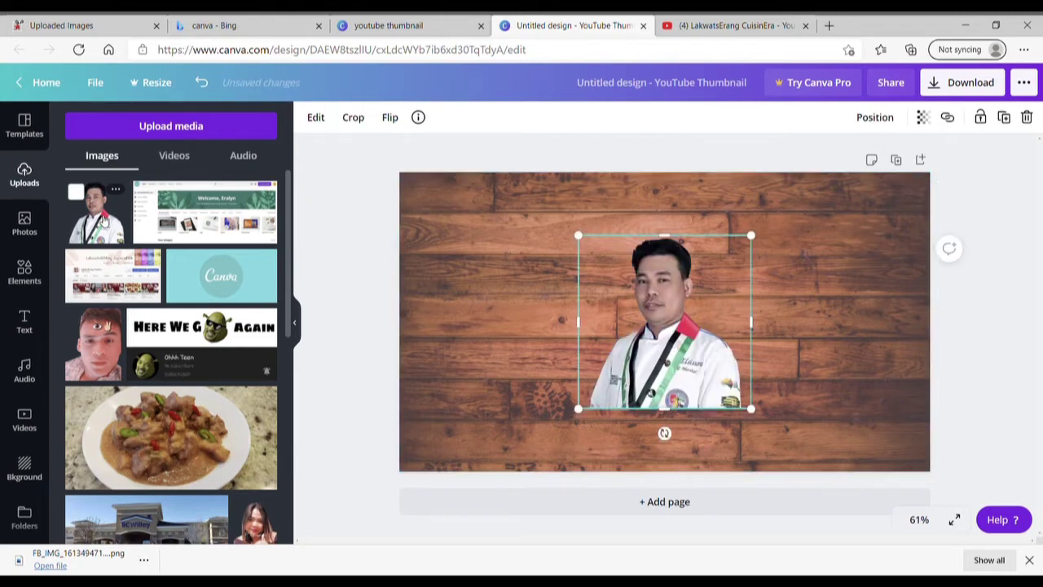
{"action": "left_click_drag", "start_coordinate": [638, 393], "coordinate": [805, 451]}
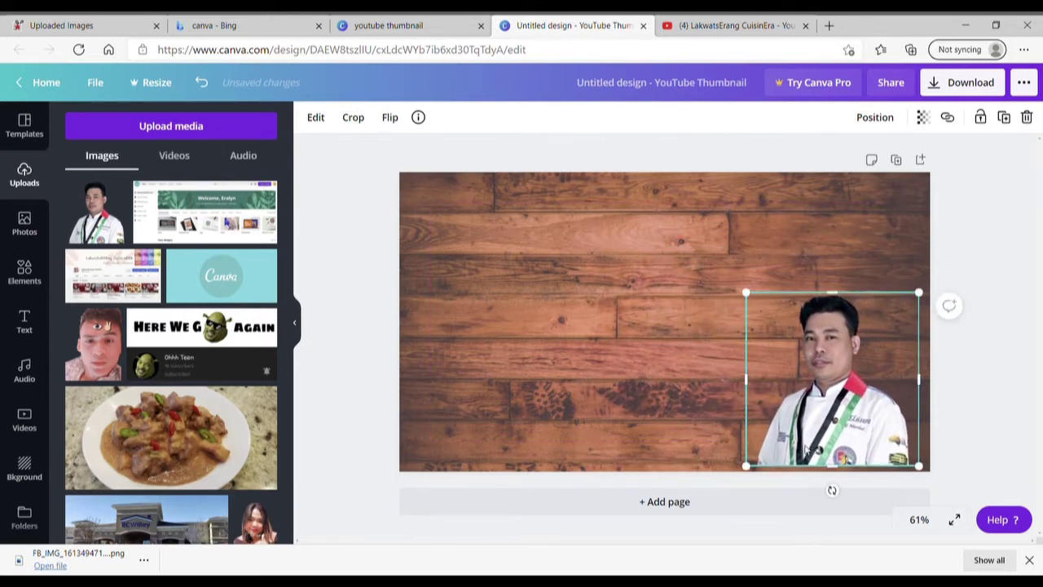
{"action": "key", "text": "Delete"}
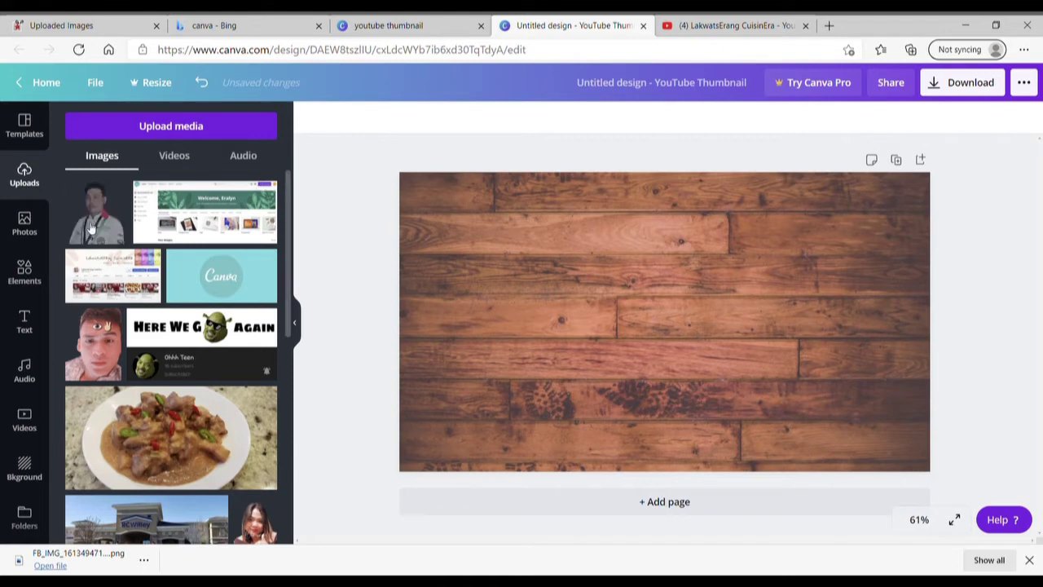
{"action": "left_click_drag", "start_coordinate": [91, 224], "coordinate": [426, 317]}
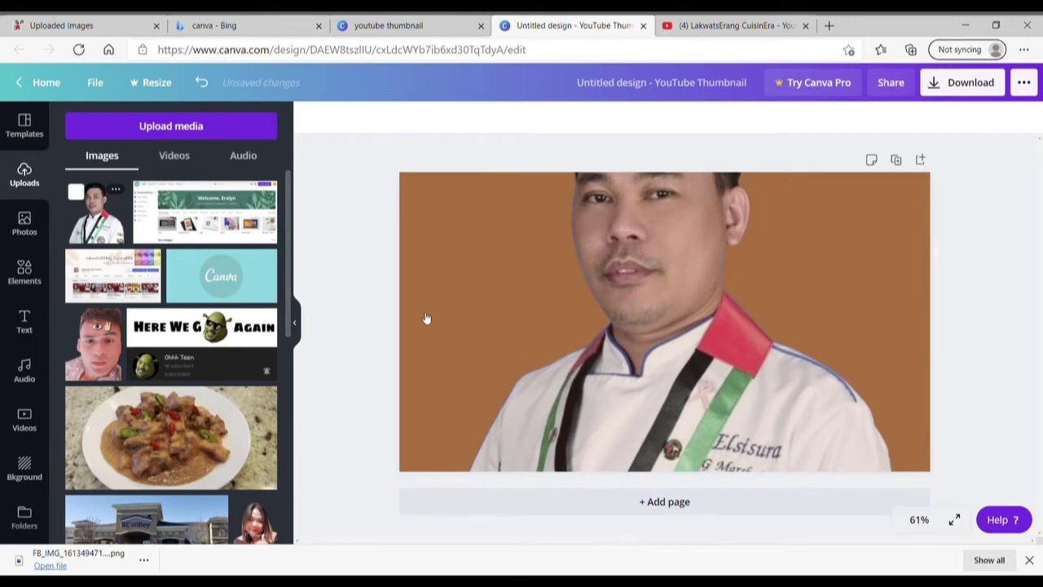
Detach the chef photo from the background and reapply the wood plank texture.
{"action": "right_click", "coordinate": [476, 322]}
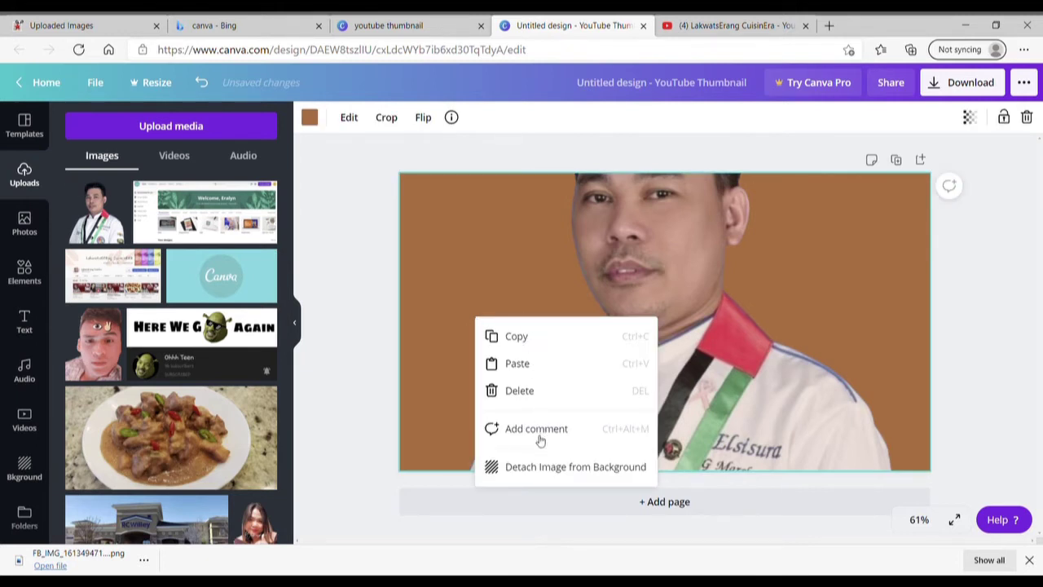
{"action": "left_click", "coordinate": [540, 468]}
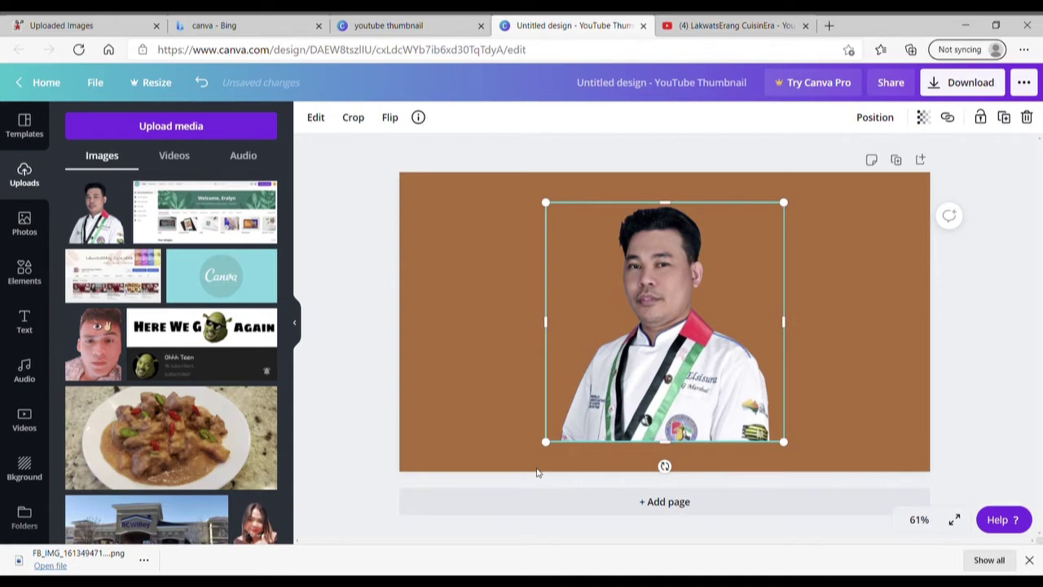
{"action": "left_click", "coordinate": [25, 468]}
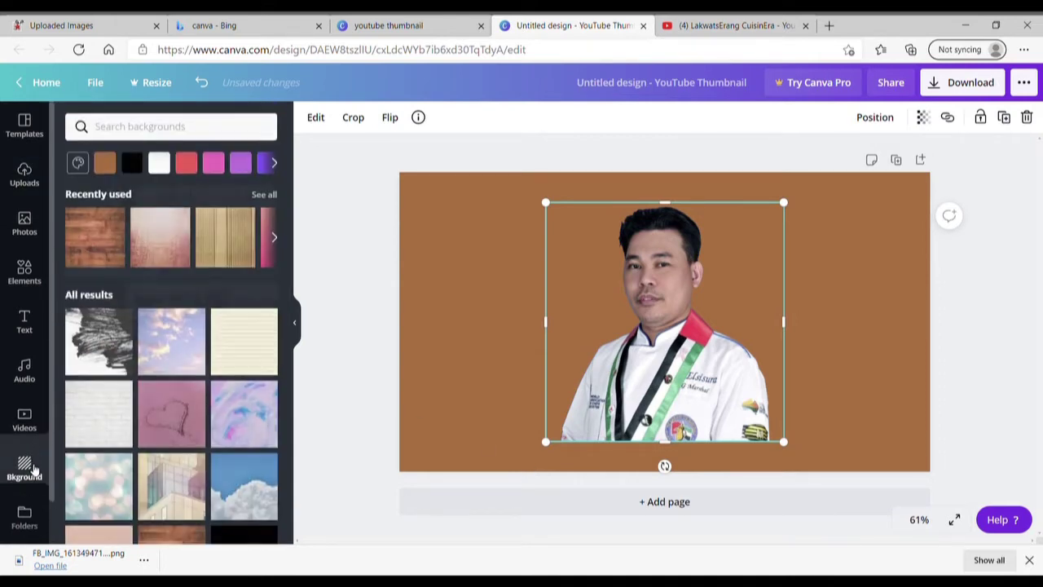
{"action": "left_click", "coordinate": [99, 242]}
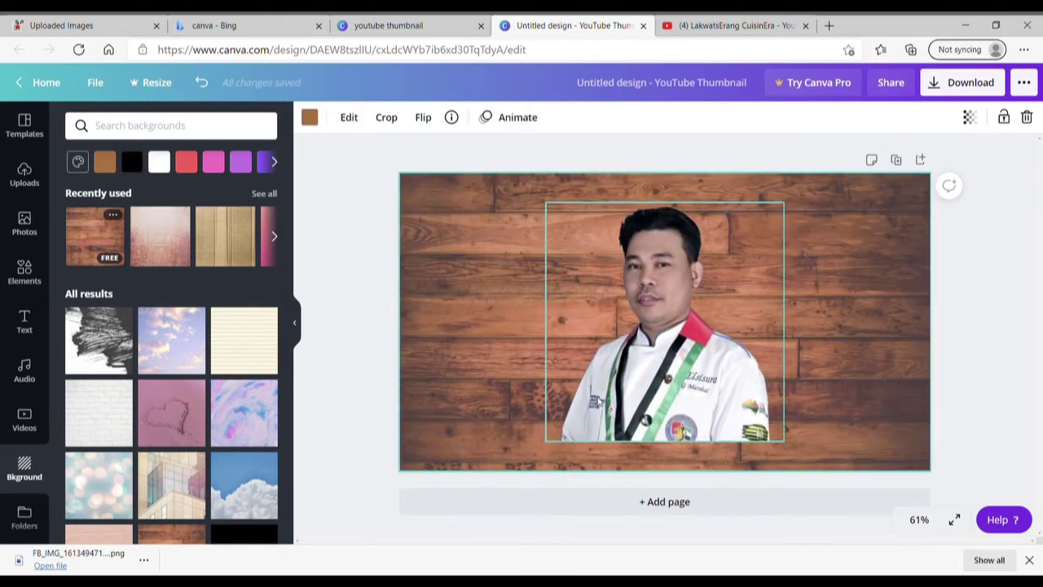
Enlarge the chef cut-out to the canvas top and push it against the right edge.
{"action": "left_click_drag", "start_coordinate": [603, 403], "coordinate": [738, 426]}
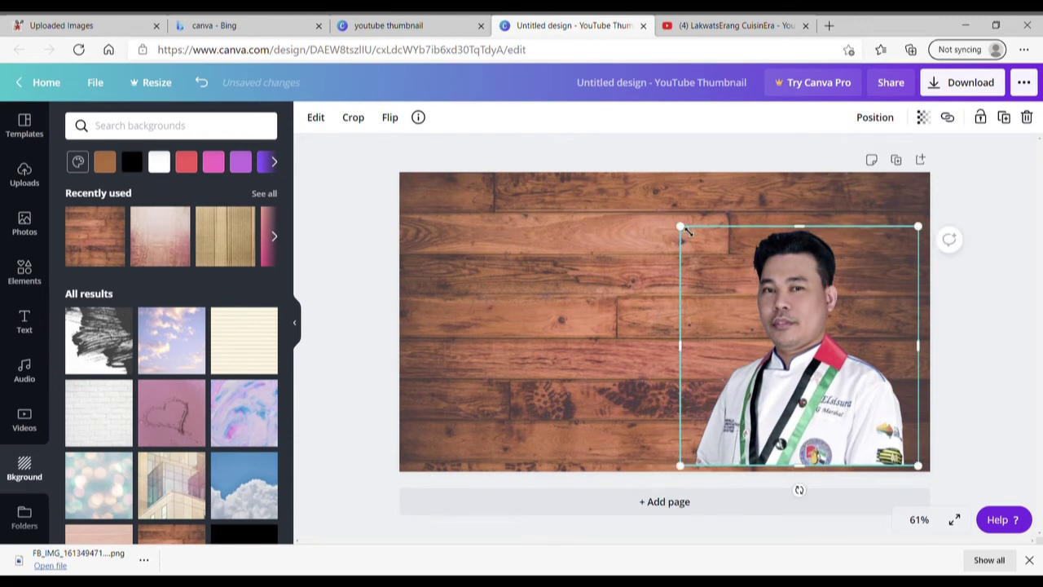
{"action": "left_click_drag", "start_coordinate": [684, 229], "coordinate": [626, 173]}
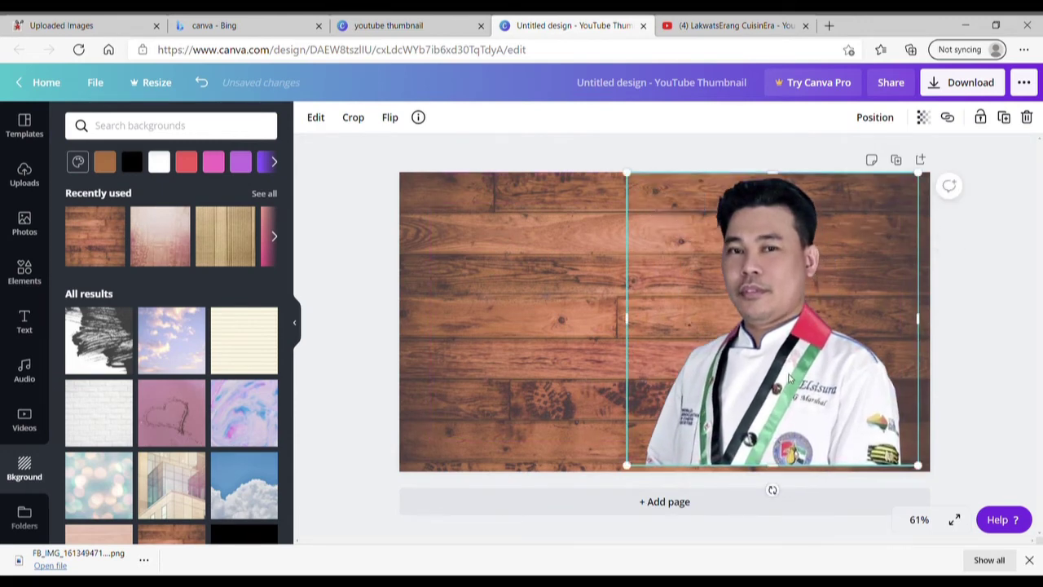
{"action": "left_click_drag", "start_coordinate": [787, 379], "coordinate": [872, 388]}
{"action": "left_click", "coordinate": [374, 385]}
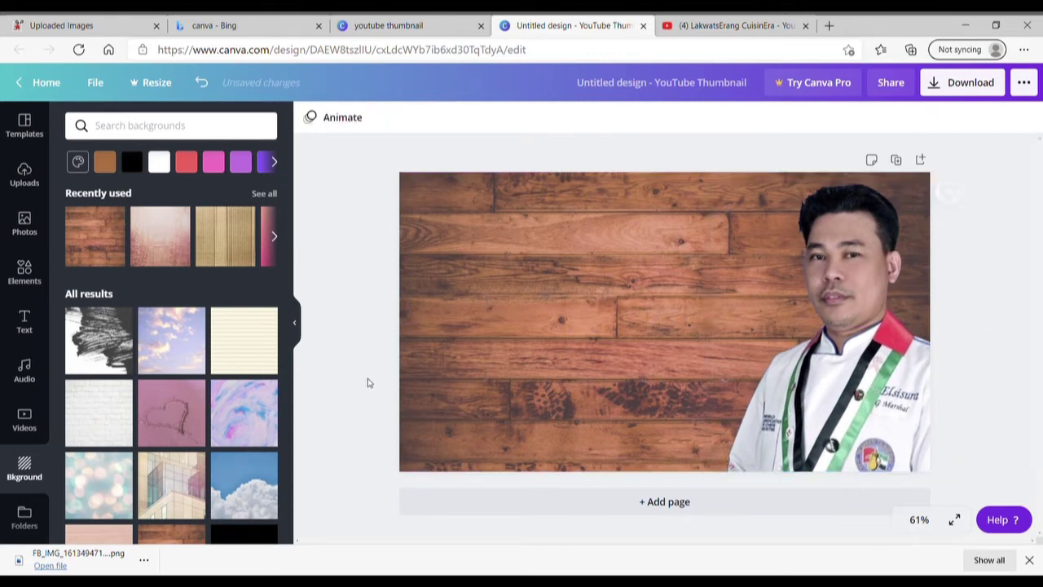
Add the PLANET ARCADIA text style at font size 100.
{"action": "left_click", "coordinate": [32, 322]}
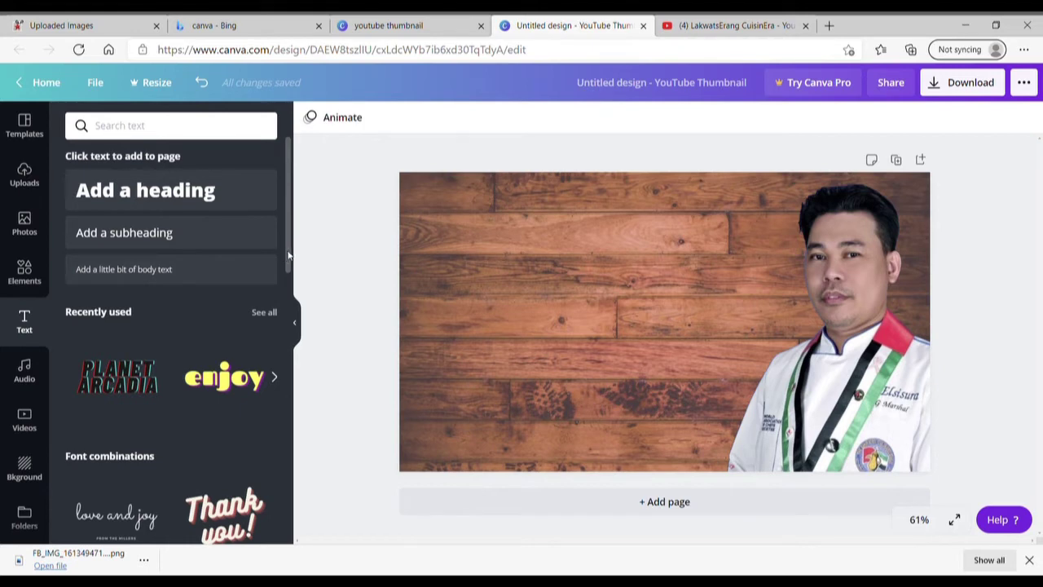
{"action": "mouse_move", "coordinate": [288, 255]}
{"action": "left_mouse_down"}
{"action": "mouse_move", "coordinate": [285, 445]}
{"action": "mouse_move", "coordinate": [286, 241]}
{"action": "left_mouse_up"}
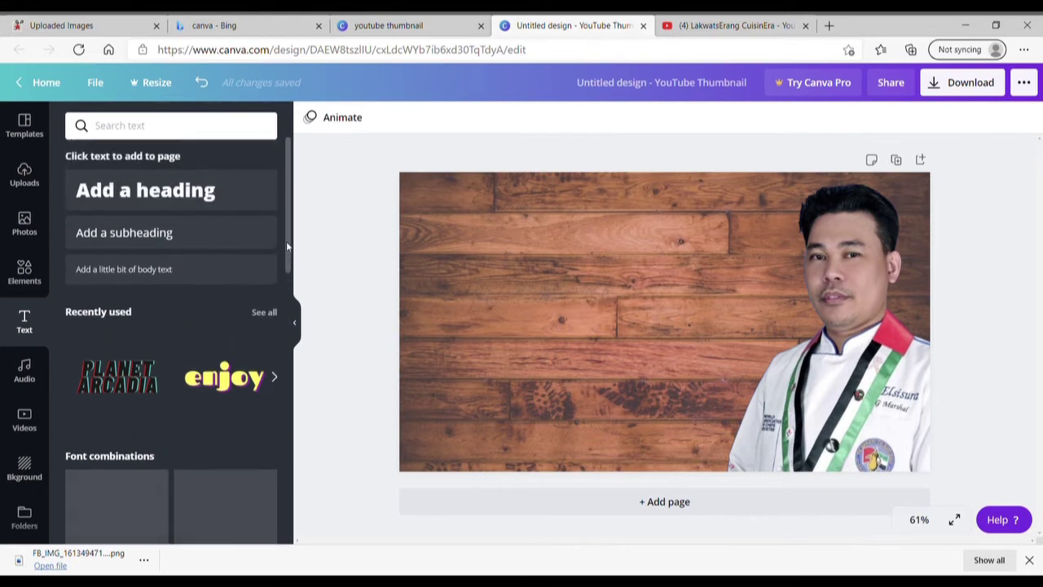
{"action": "left_click", "coordinate": [118, 388]}
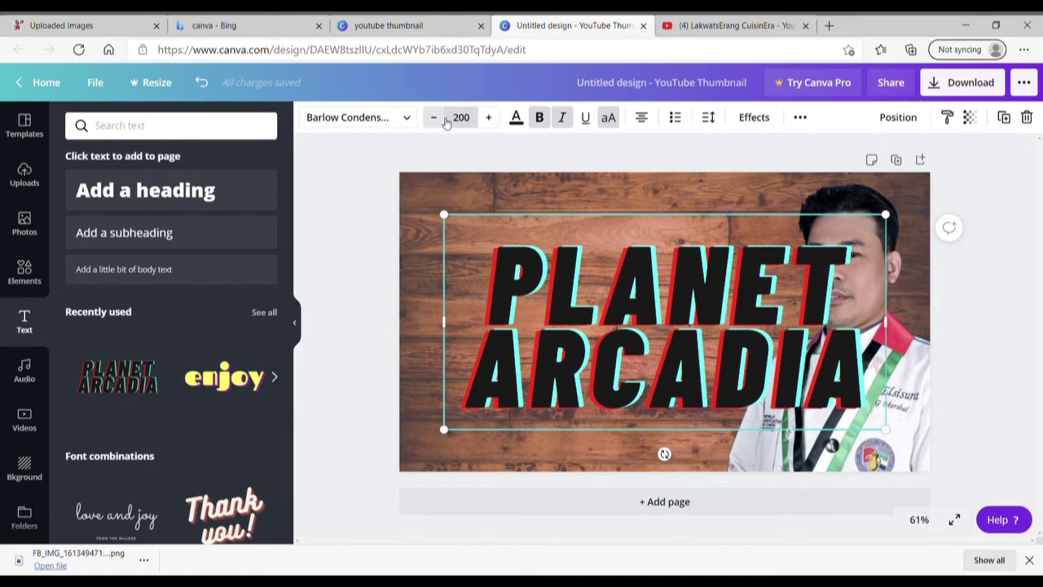
{"action": "left_click", "coordinate": [467, 121]}
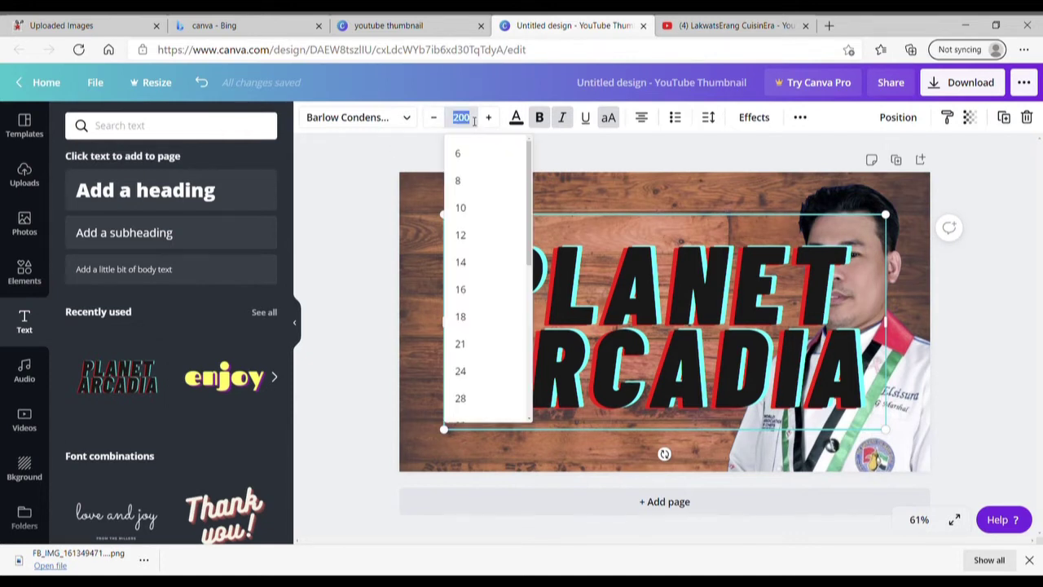
{"action": "type", "text": "100"}
{"action": "key", "text": "Return"}
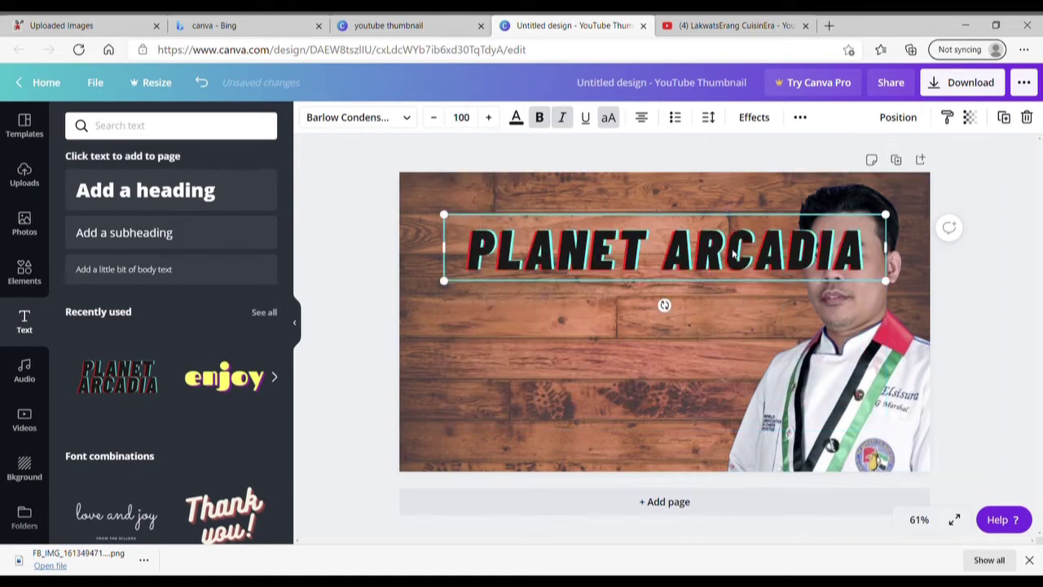
{"action": "left_click_drag", "start_coordinate": [732, 254], "coordinate": [677, 277]}
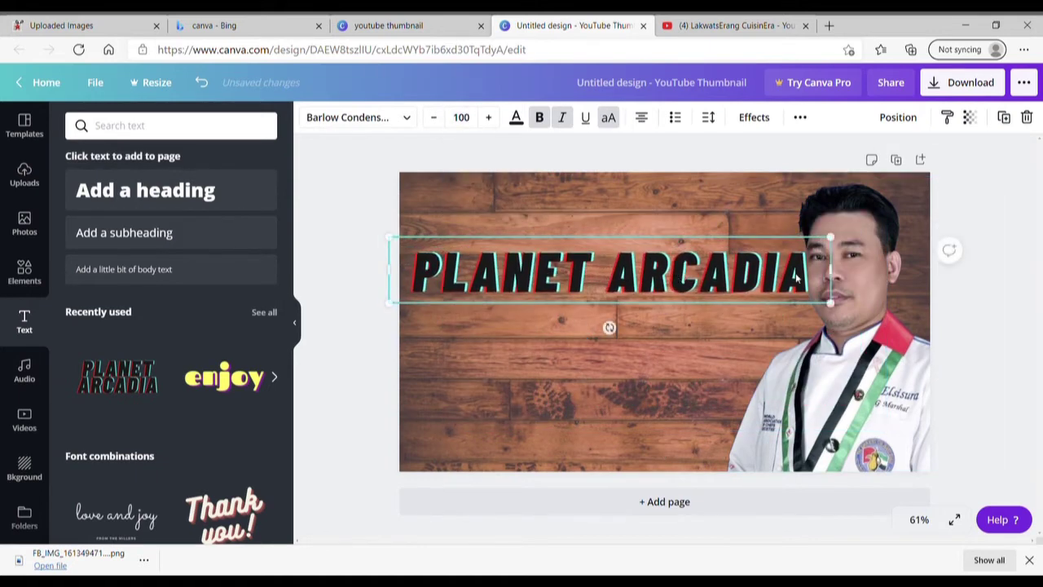
Retype the text as 'LIVESTREAM' and move it to the lower left.
{"action": "double_click", "coordinate": [820, 281]}
{"action": "key", "text": "BackSpace"}
{"action": "key", "text": "BackSpace"}
{"action": "key", "text": "BackSpace"}
{"action": "key", "text": "BackSpace"}
{"action": "key", "text": "BackSpace"}
{"action": "key", "text": "BackSpace"}
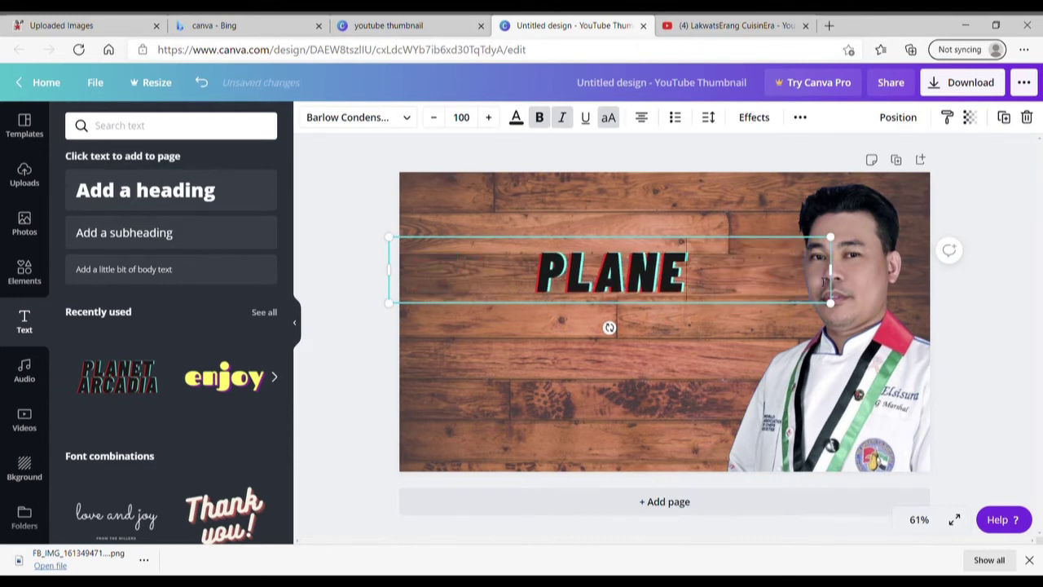
{"action": "key", "text": "BackSpace"}
{"action": "key", "text": "BackSpace"}
{"action": "type", "text": "LI"}
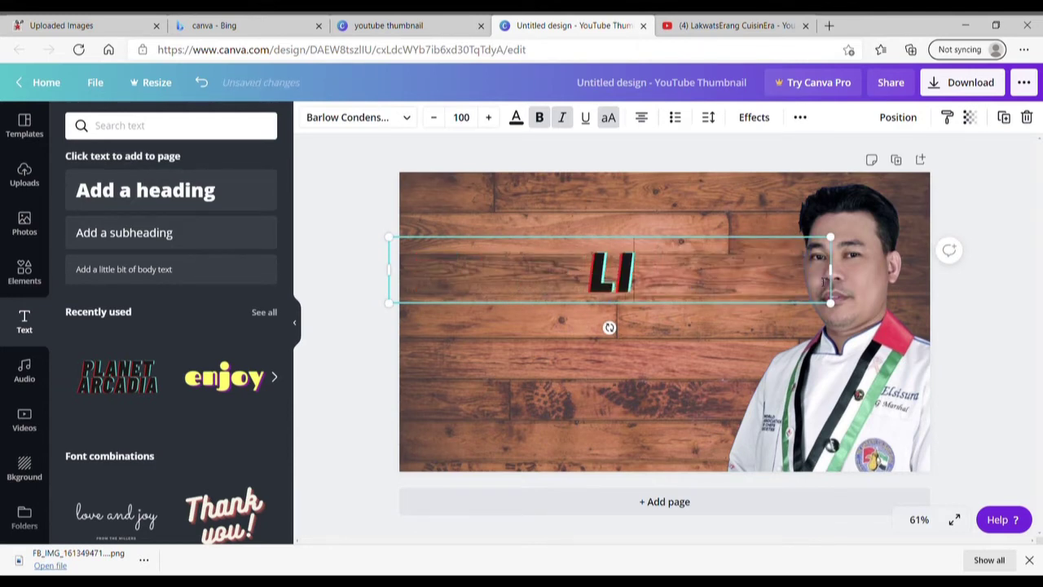
{"action": "type", "text": "VESTEA"}
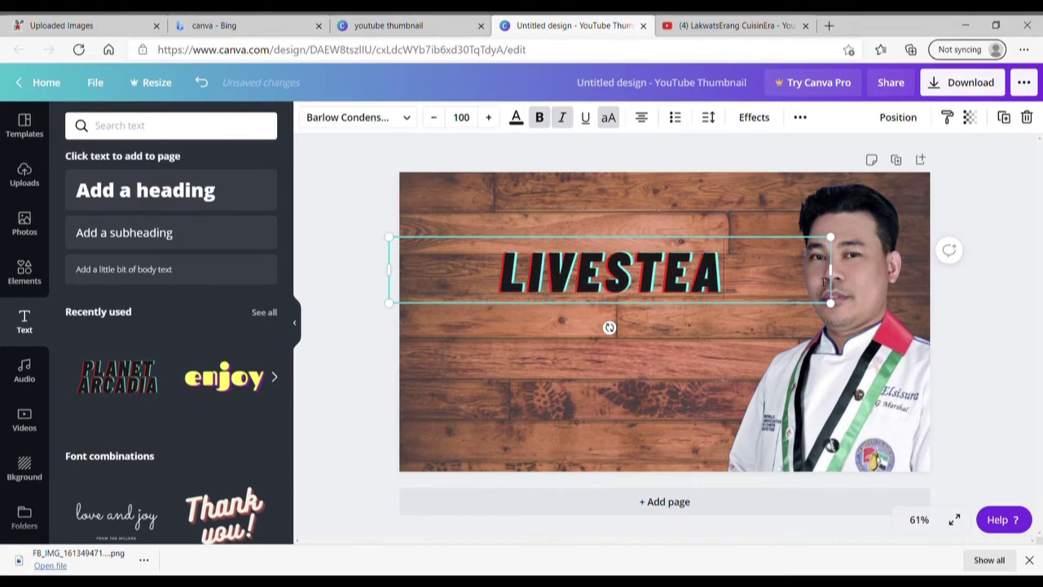
{"action": "key", "text": "BackSpace"}
{"action": "key", "text": "BackSpace"}
{"action": "type", "text": "REAM"}
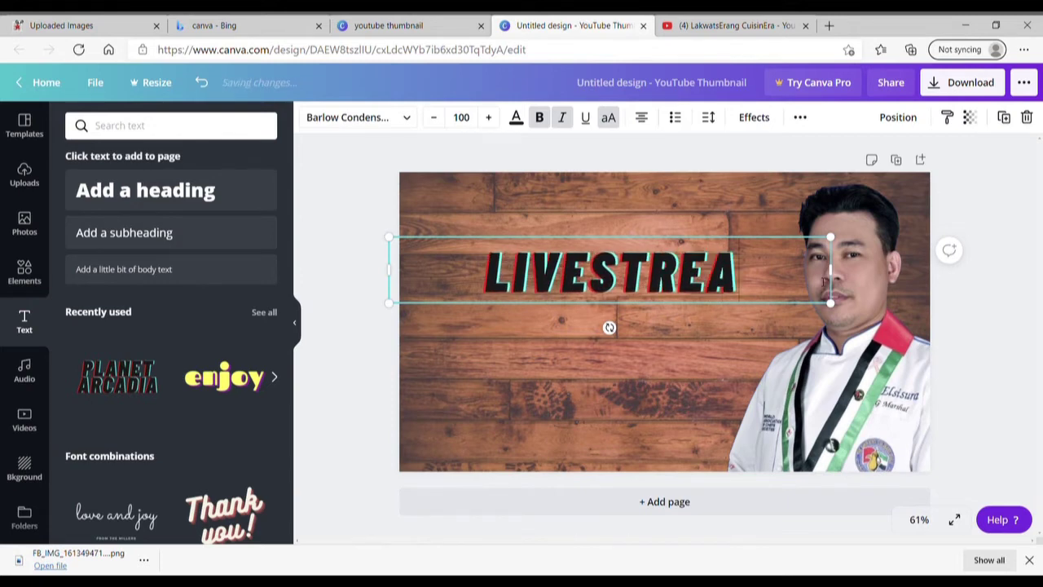
{"action": "left_click", "coordinate": [729, 414]}
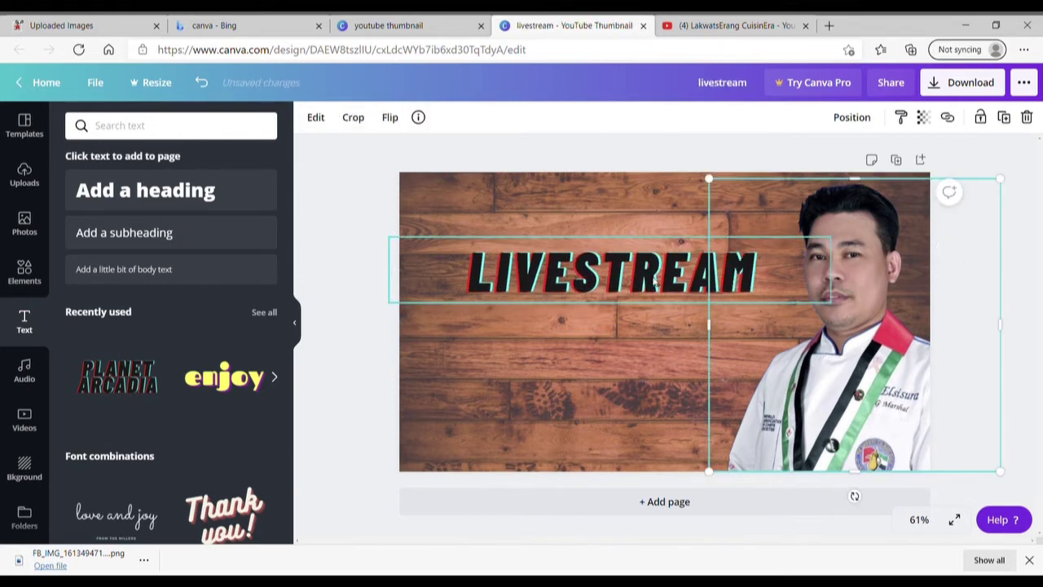
{"action": "left_click", "coordinate": [651, 280]}
{"action": "left_click_drag", "start_coordinate": [652, 280], "coordinate": [641, 421]}
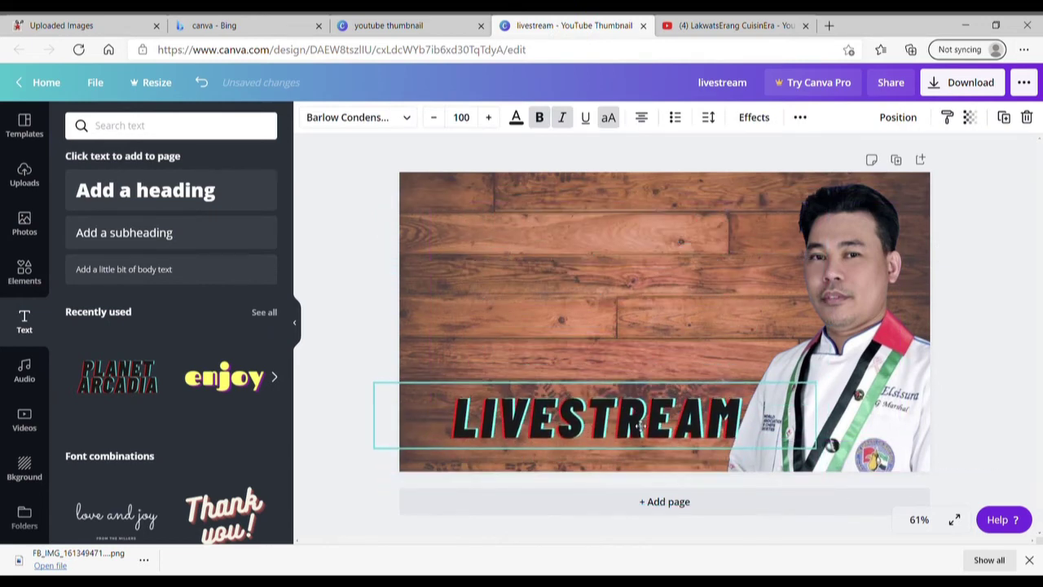
{"action": "left_click", "coordinate": [646, 306]}
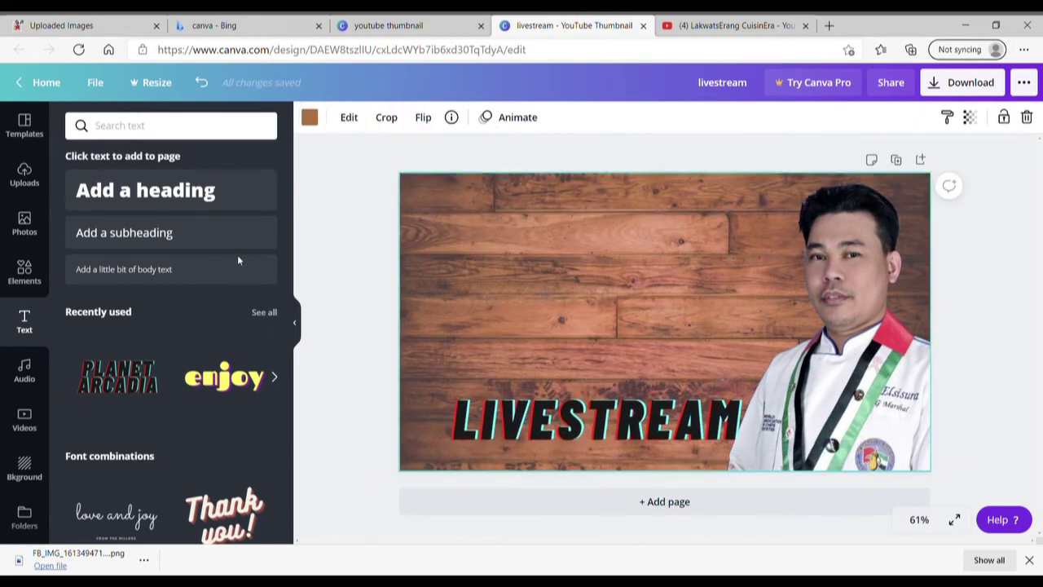
Add another PLANET ARCADIA heading at size 100 and replace its text with the chef's name.
{"action": "left_click", "coordinate": [124, 380]}
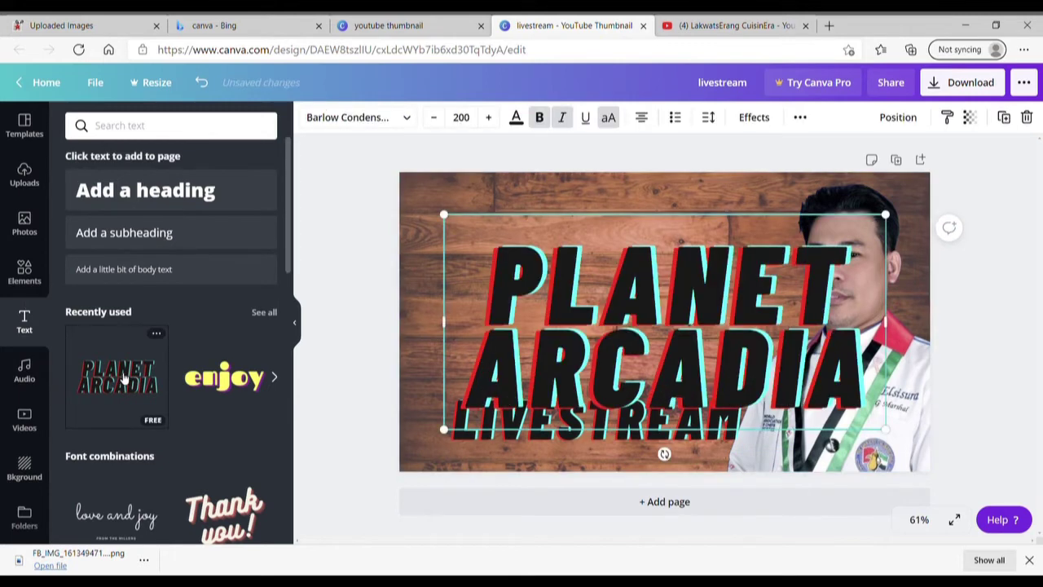
{"action": "left_click", "coordinate": [476, 125]}
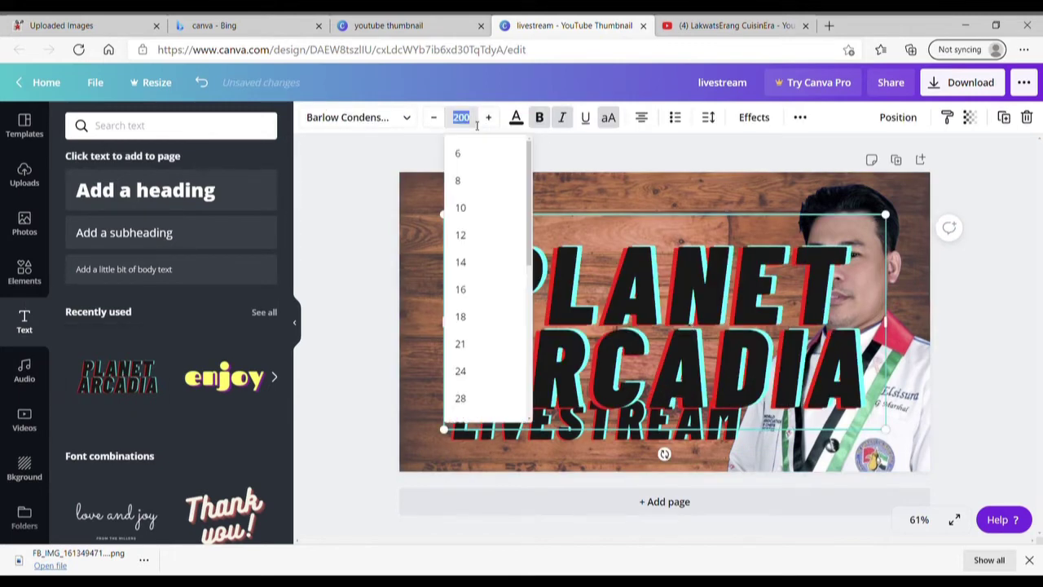
{"action": "type", "text": "1"}
{"action": "key", "text": "Return"}
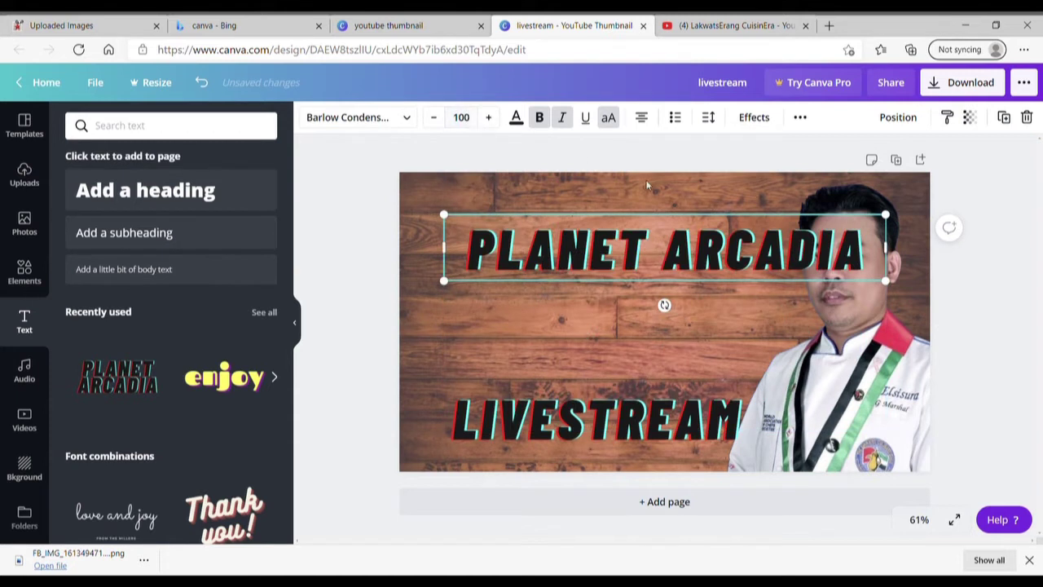
{"action": "left_click_drag", "start_coordinate": [707, 245], "coordinate": [677, 242]}
{"action": "left_click", "coordinate": [839, 256]}
{"action": "key", "text": "BackSpace"}
{"action": "key", "text": "BackSpace"}
{"action": "key", "text": "BackSpace"}
{"action": "key", "text": "BackSpace"}
{"action": "key", "text": "BackSpace"}
{"action": "key", "text": "BackSpace"}
{"action": "key", "text": "BackSpace"}
{"action": "key", "text": "BackSpace"}
{"action": "key", "text": "BackSpace"}
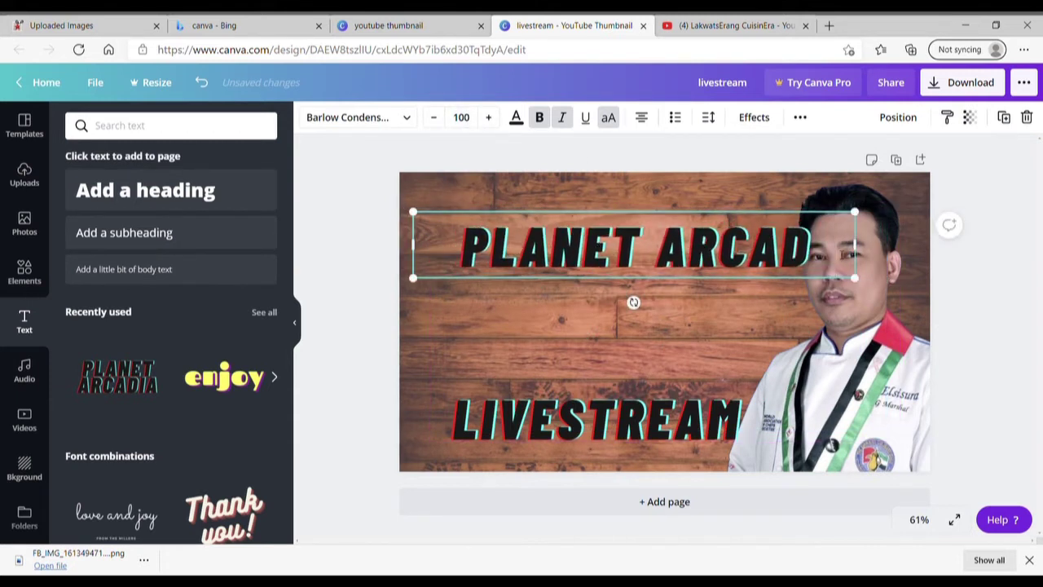
{"action": "key", "text": "BackSpace"}
{"action": "key", "text": "BackSpace"}
{"action": "key", "text": "BackSpace"}
{"action": "key", "text": "BackSpace"}
{"action": "key", "text": "BackSpace"}
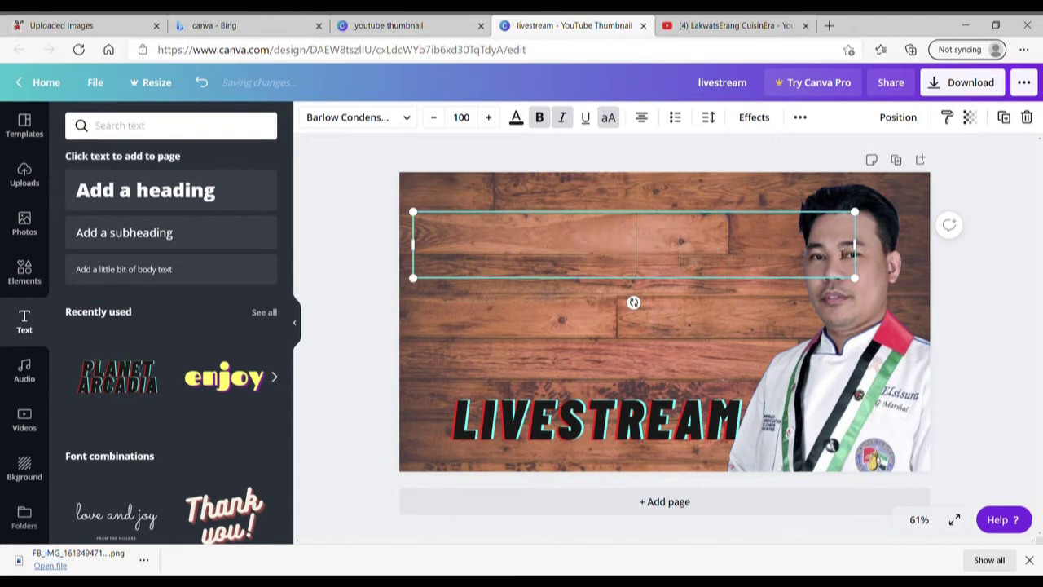
{"action": "type", "text": "CHEF"}
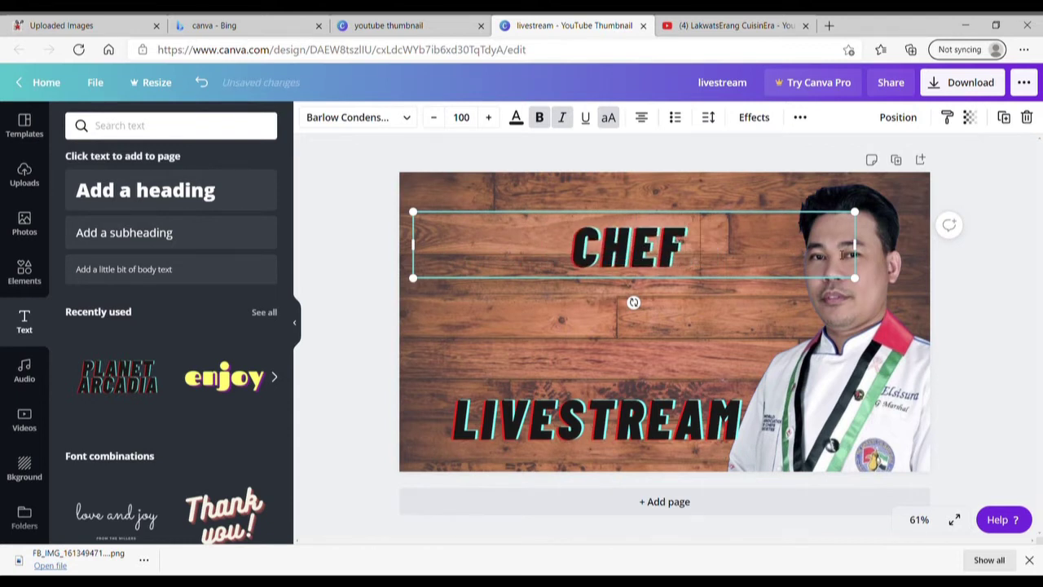
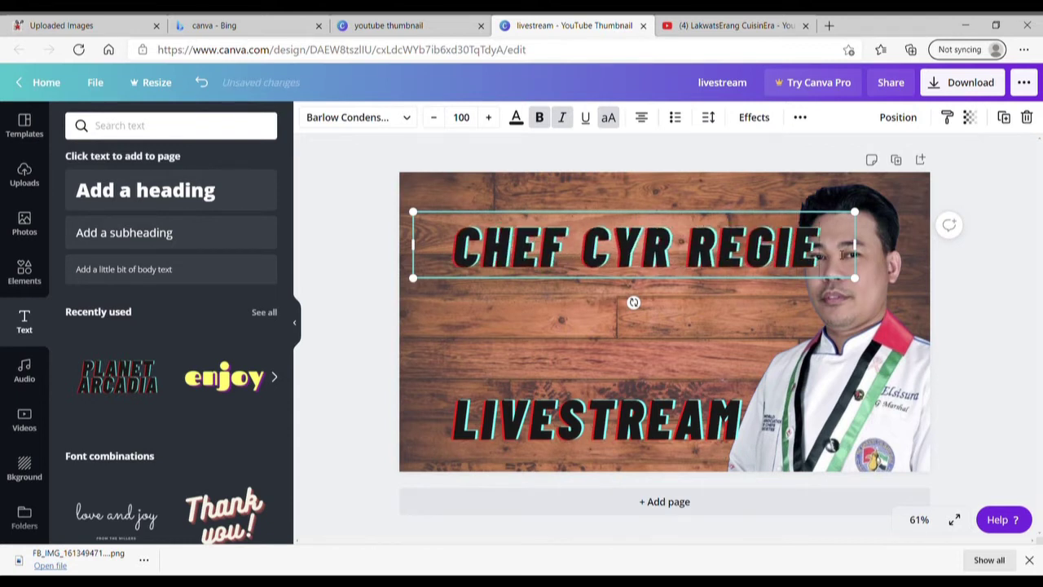
Enlarge the name heading slightly and move it near the top.
{"action": "left_click", "coordinate": [615, 341]}
{"action": "left_click_drag", "start_coordinate": [623, 254], "coordinate": [631, 267]}
{"action": "left_click_drag", "start_coordinate": [423, 227], "coordinate": [403, 215]}
{"action": "left_click_drag", "start_coordinate": [578, 261], "coordinate": [553, 234]}
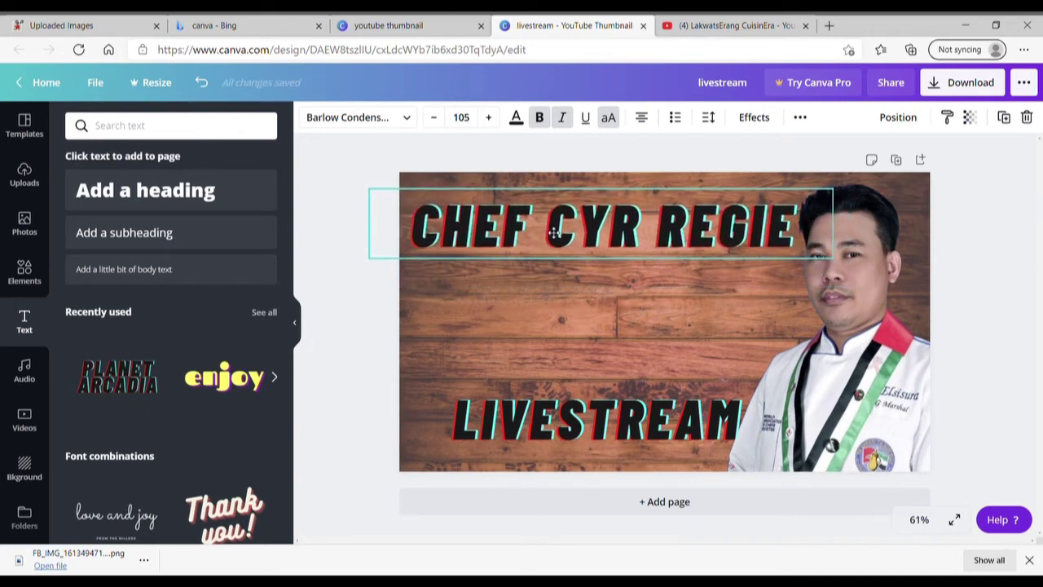
Enlarge the LIVESTREAM text and fine-tune both headings' positions.
{"action": "left_click", "coordinate": [583, 420]}
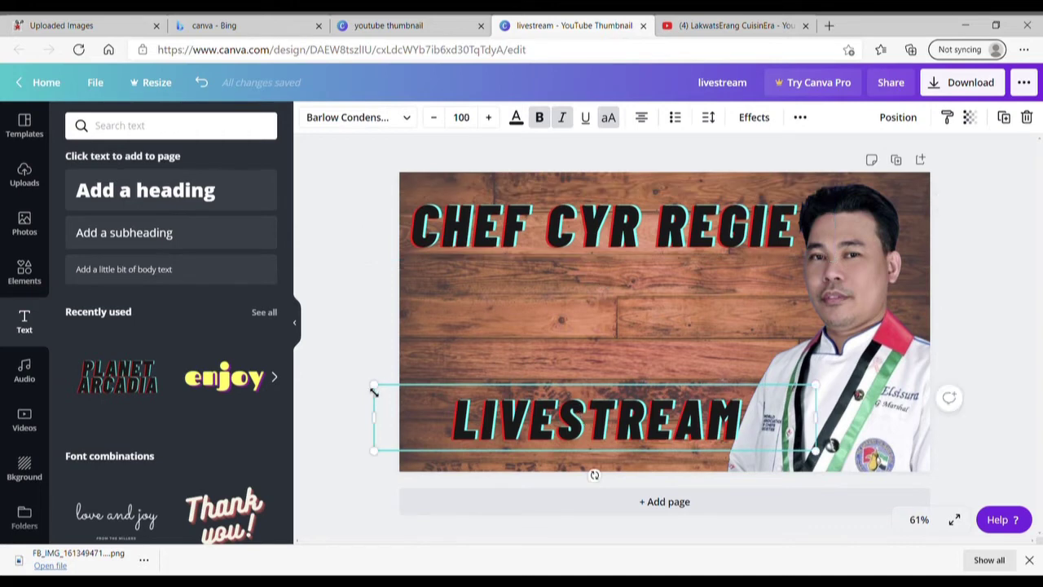
{"action": "left_click_drag", "start_coordinate": [379, 393], "coordinate": [339, 387]}
{"action": "left_click_drag", "start_coordinate": [583, 428], "coordinate": [577, 422]}
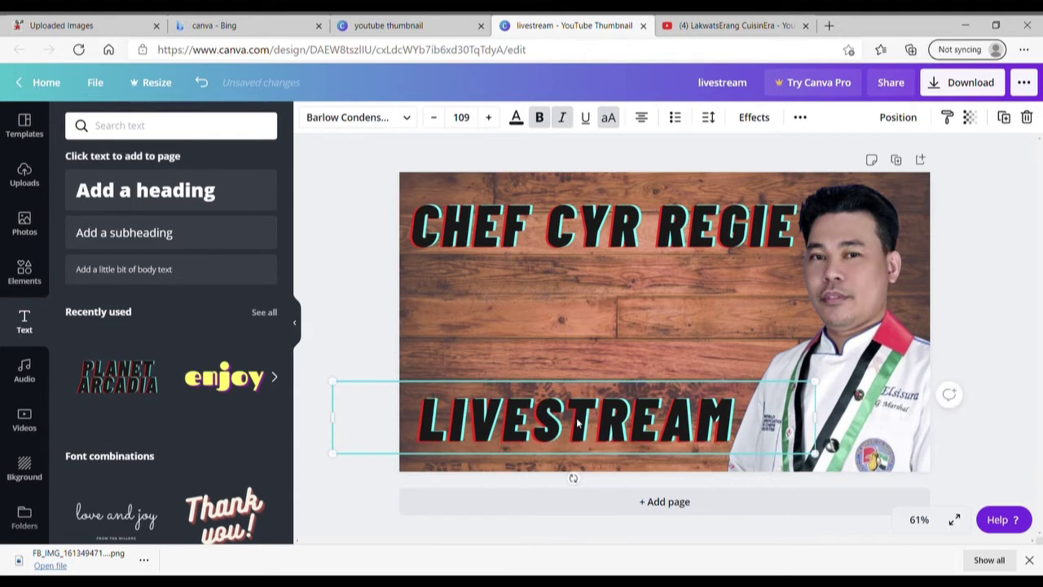
{"action": "left_click", "coordinate": [632, 344]}
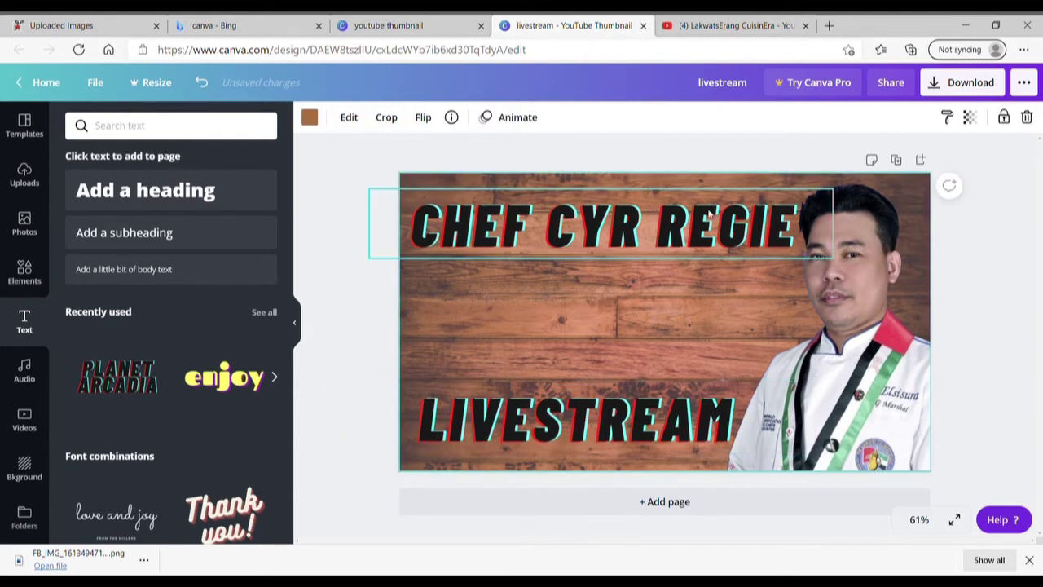
{"action": "left_click_drag", "start_coordinate": [709, 213], "coordinate": [713, 213]}
{"action": "left_click", "coordinate": [666, 413]}
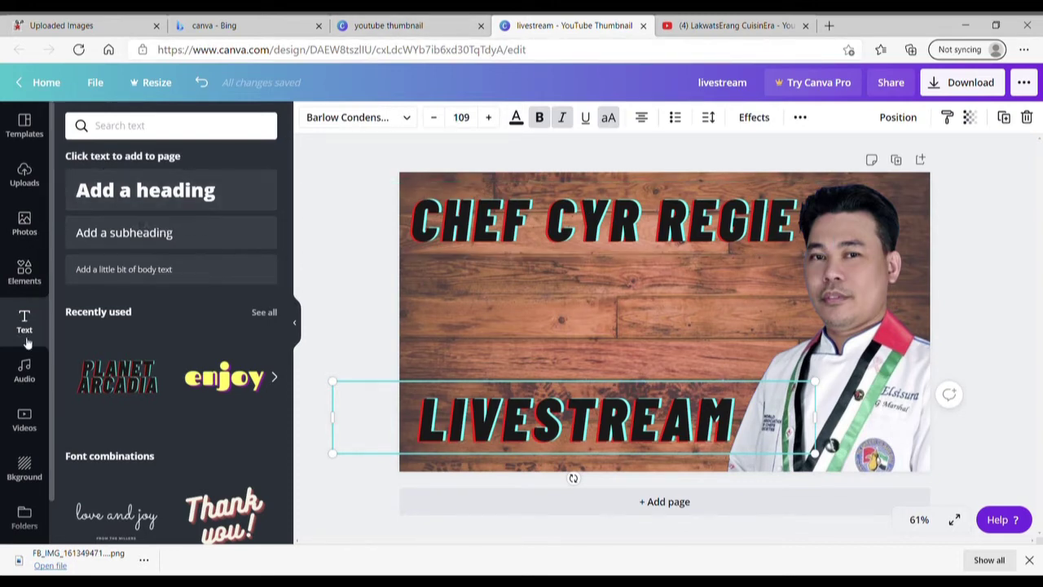
Search Elements for 'youtube' graphics and scroll the results back to the top.
{"action": "left_click", "coordinate": [29, 276]}
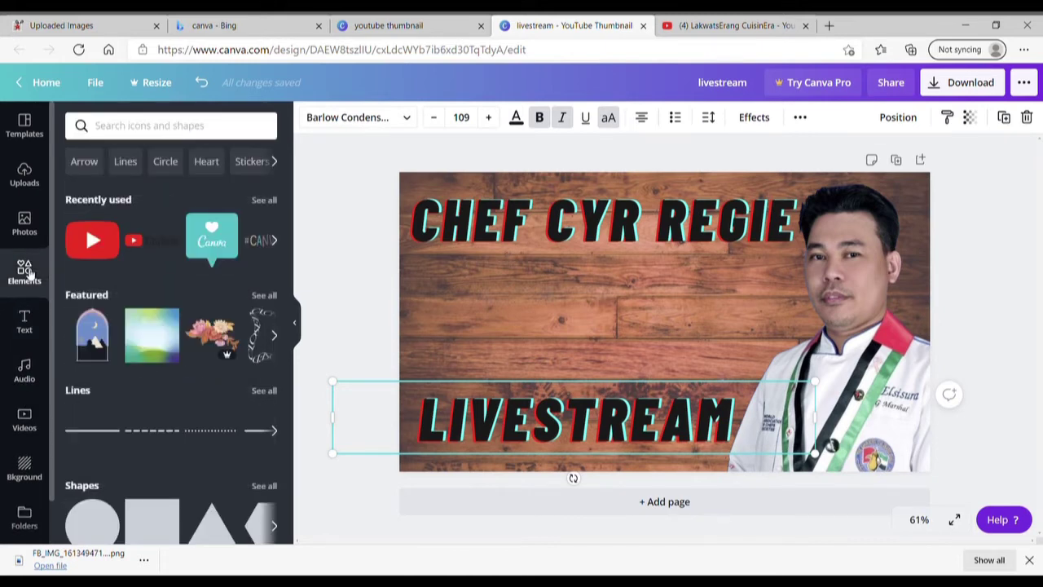
{"action": "left_click", "coordinate": [149, 134]}
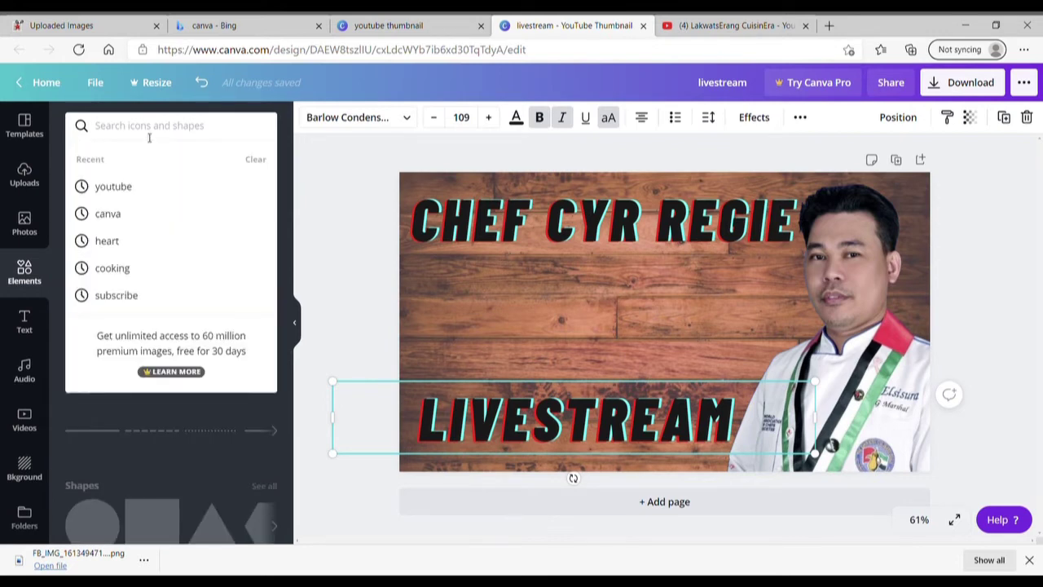
{"action": "type", "text": "youtube"}
{"action": "key", "text": "Return"}
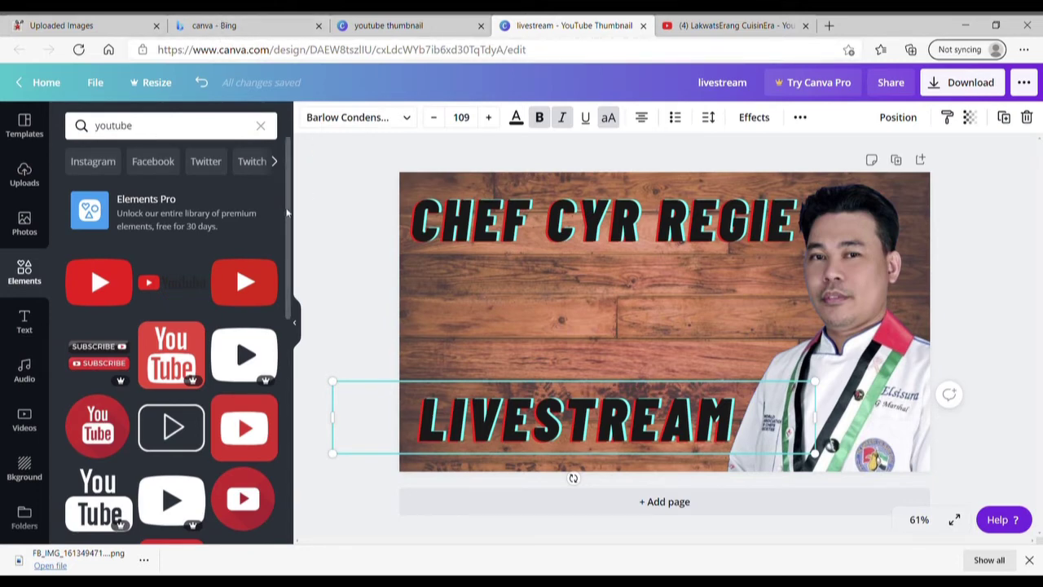
{"action": "scroll", "coordinate": [287, 212], "scroll_direction": "down", "scroll_amount": 5}
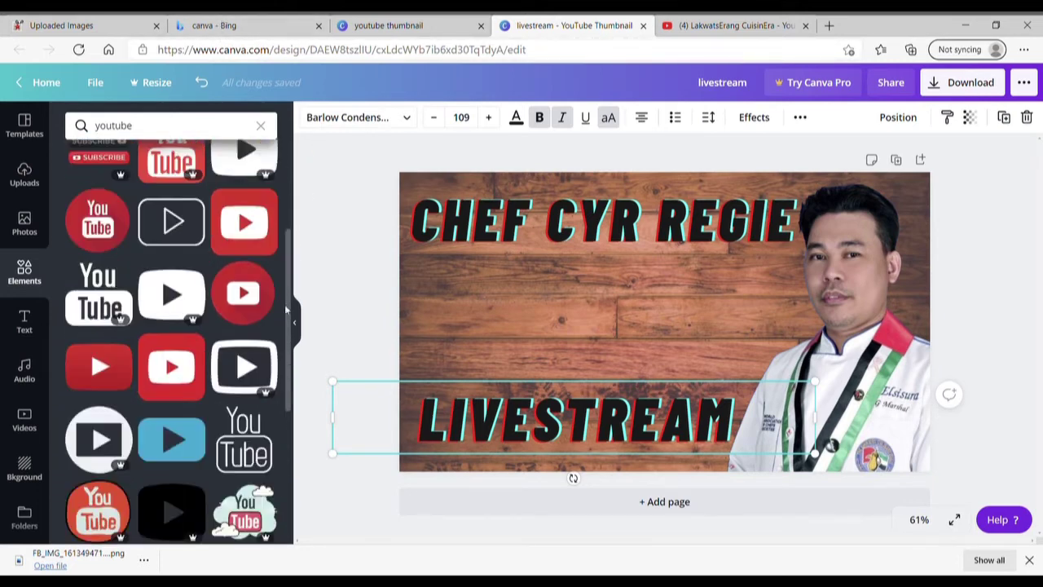
{"action": "scroll", "coordinate": [274, 344], "scroll_direction": "down", "scroll_amount": 4}
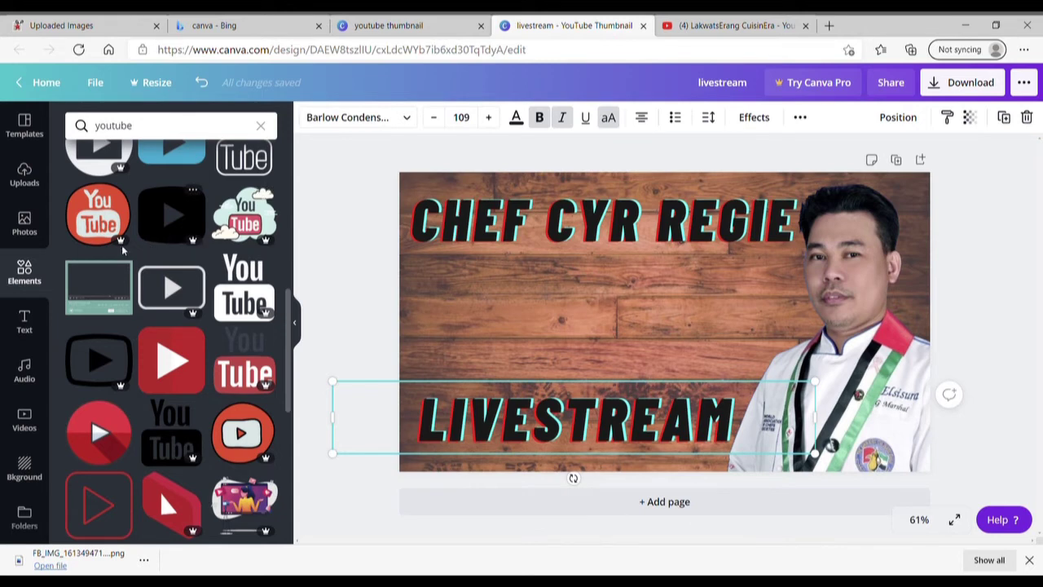
{"action": "mouse_move", "coordinate": [255, 247]}
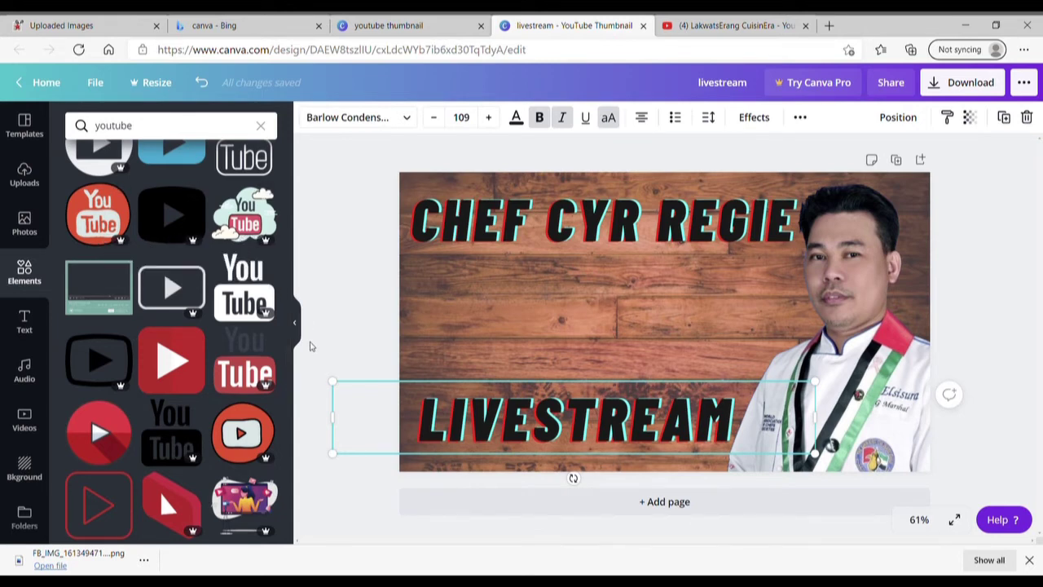
{"action": "left_click_drag", "start_coordinate": [287, 334], "coordinate": [285, 211]}
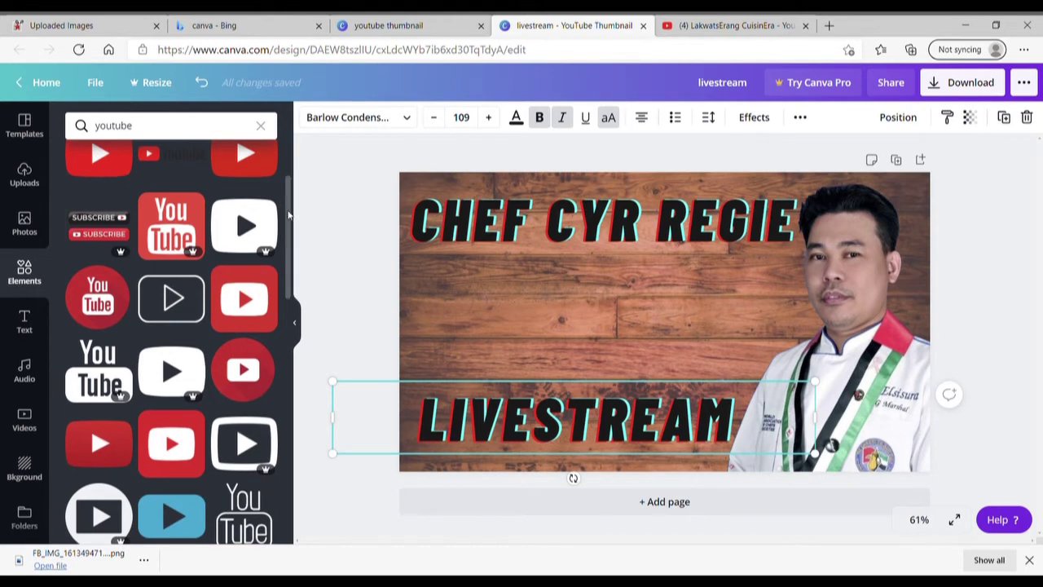
{"action": "left_click_drag", "start_coordinate": [288, 214], "coordinate": [275, 165]}
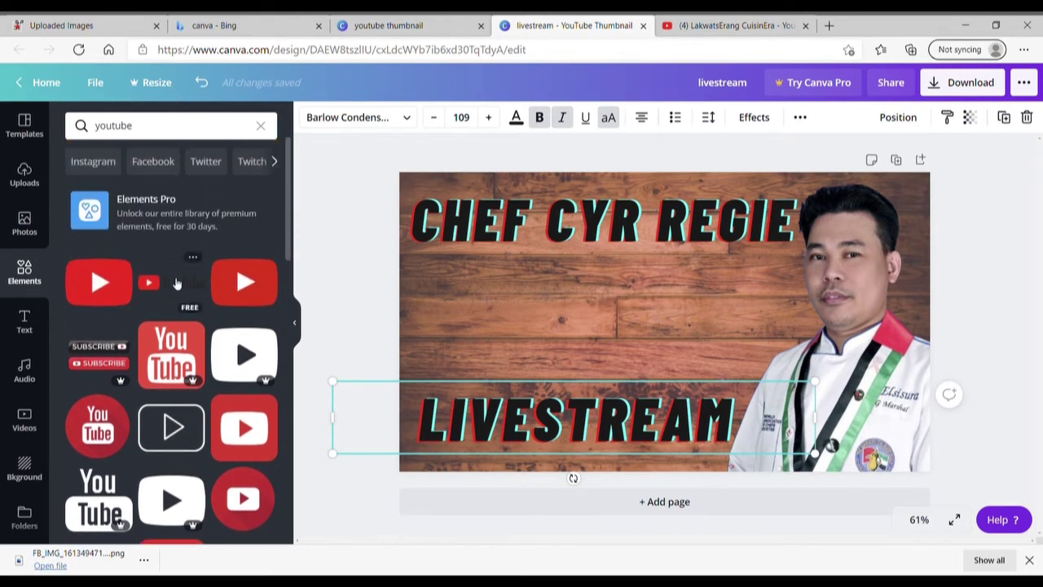
{"action": "left_click", "coordinate": [174, 279]}
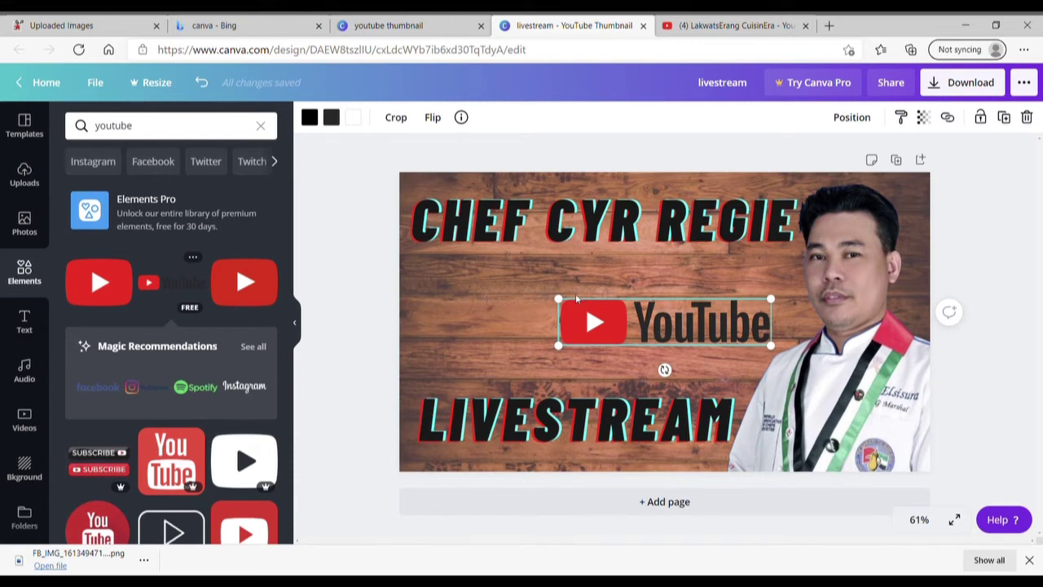
{"action": "left_click_drag", "start_coordinate": [563, 303], "coordinate": [487, 285]}
{"action": "left_click_drag", "start_coordinate": [707, 320], "coordinate": [683, 327]}
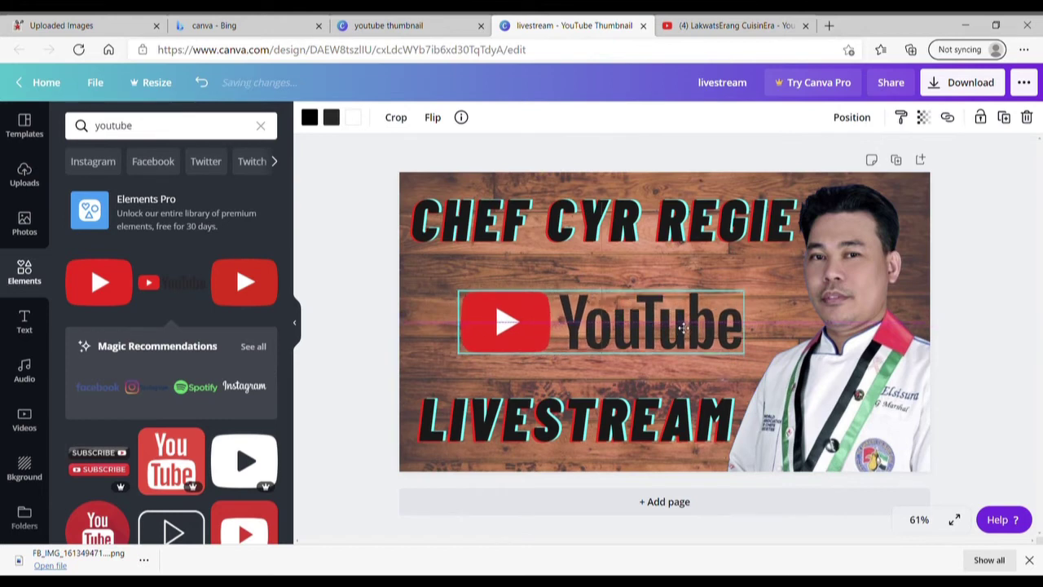
{"action": "left_click", "coordinate": [662, 374]}
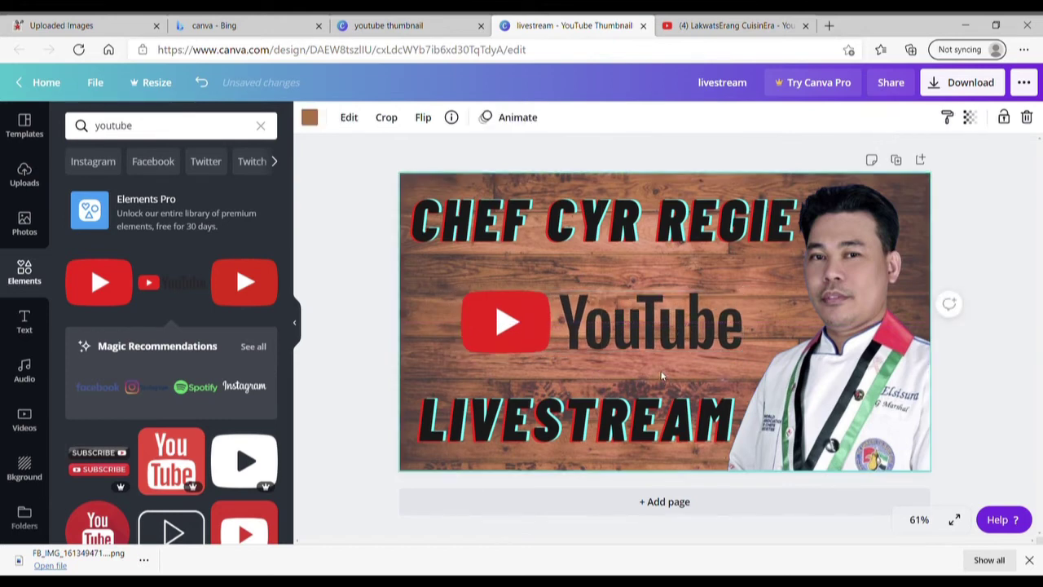
{"action": "left_click", "coordinate": [608, 333]}
{"action": "key", "text": "Delete"}
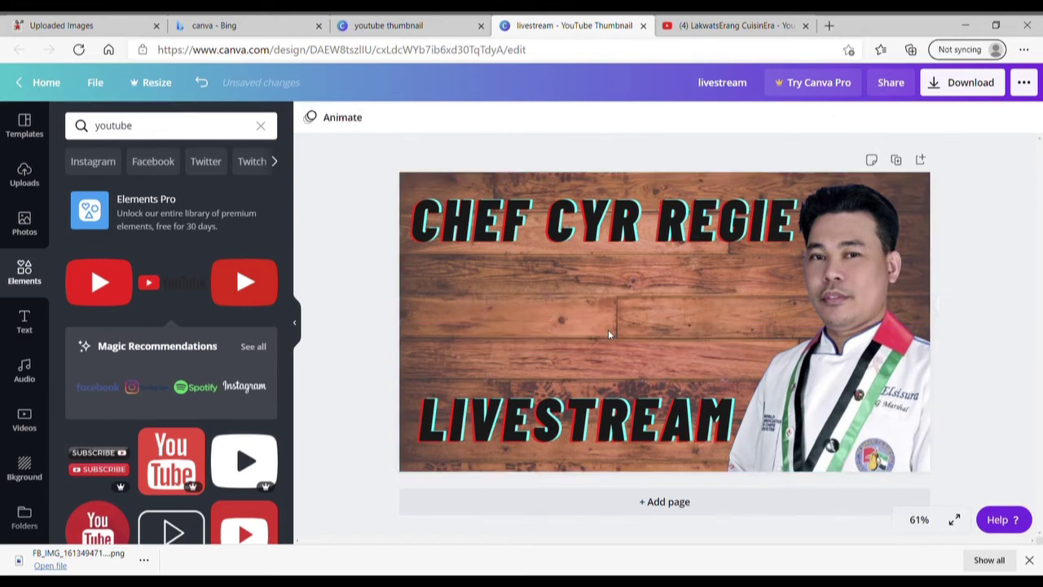
Add the red YouTube play-button icon, shrink it slightly and position it centrally.
{"action": "left_click", "coordinate": [101, 284]}
{"action": "left_click_drag", "start_coordinate": [649, 324], "coordinate": [588, 324]}
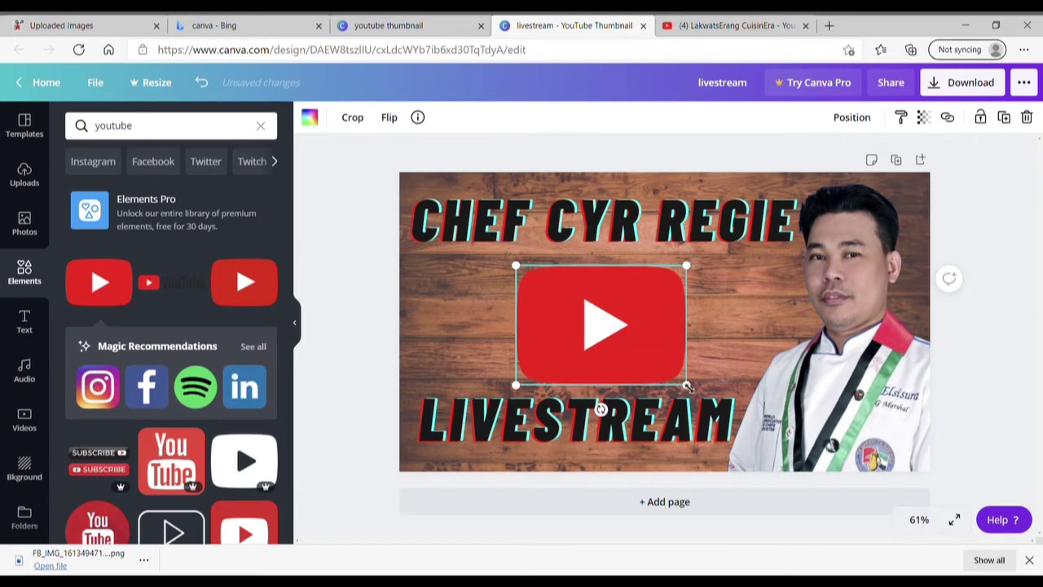
{"action": "left_click_drag", "start_coordinate": [687, 386], "coordinate": [665, 369]}
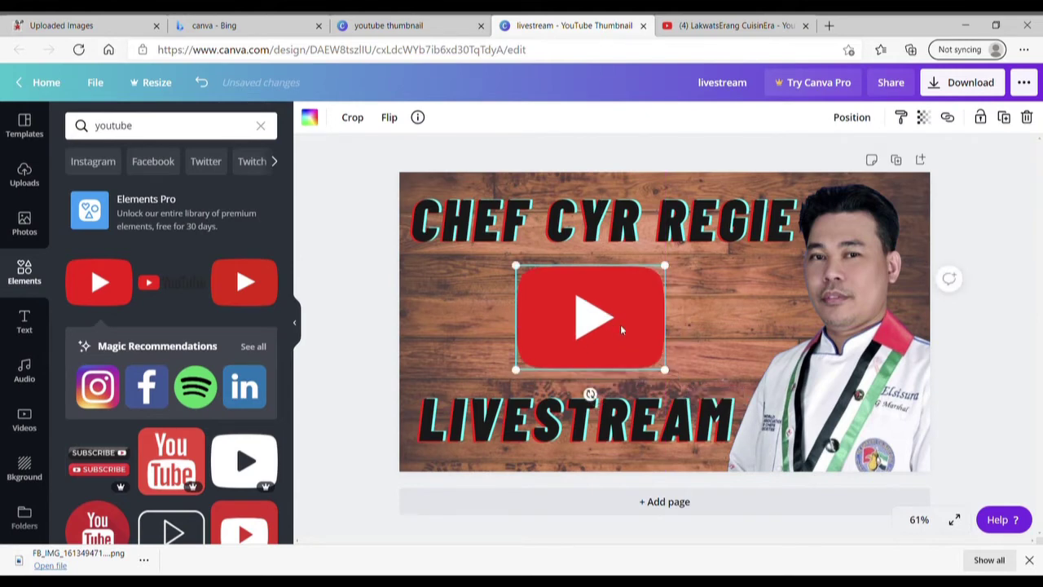
{"action": "mouse_move", "coordinate": [620, 324]}
{"action": "left_mouse_down"}
{"action": "mouse_move", "coordinate": [643, 340]}
{"action": "mouse_move", "coordinate": [628, 342]}
{"action": "left_mouse_up"}
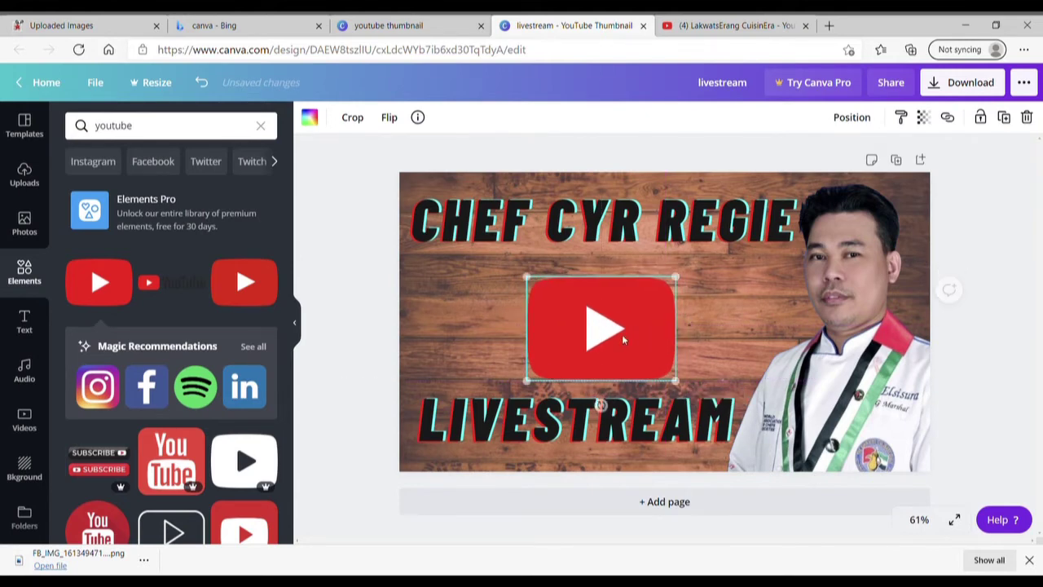
Enlarge LIVESTREAM to size 117, adjust the titles and center the play icon between them.
{"action": "left_click", "coordinate": [596, 442]}
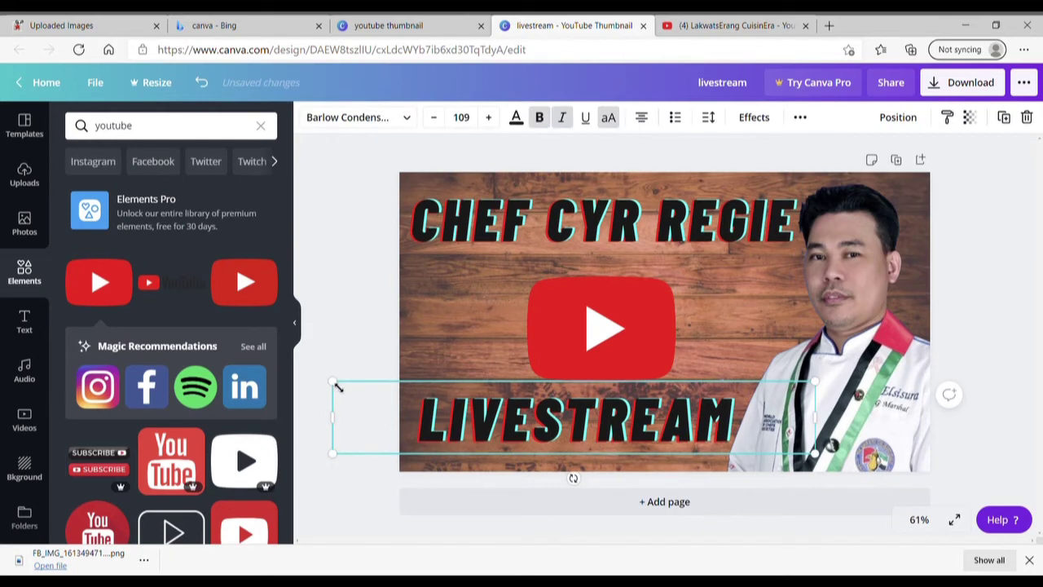
{"action": "left_click_drag", "start_coordinate": [333, 383], "coordinate": [301, 377]}
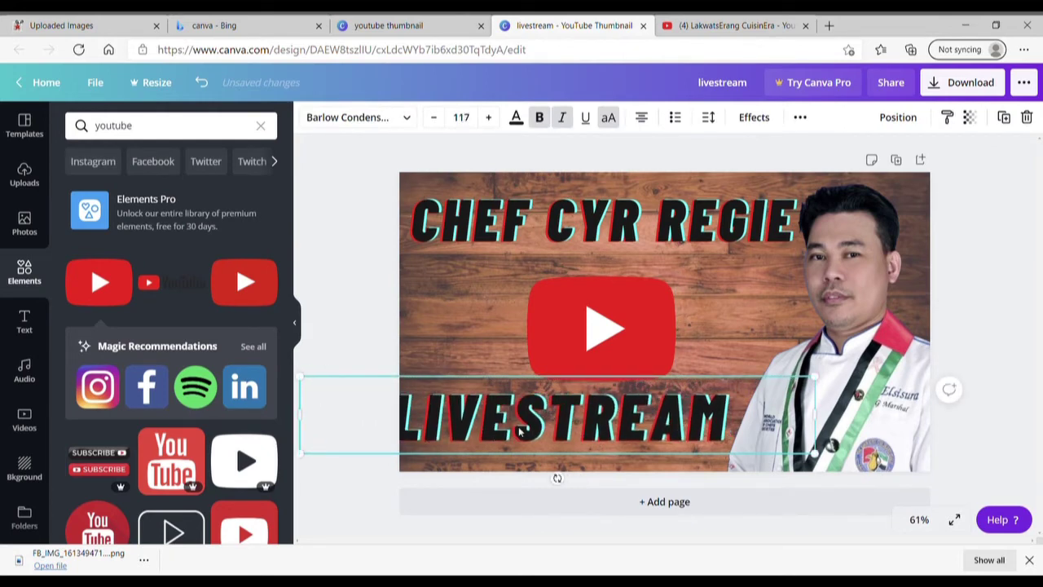
{"action": "left_click_drag", "start_coordinate": [528, 432], "coordinate": [545, 445]}
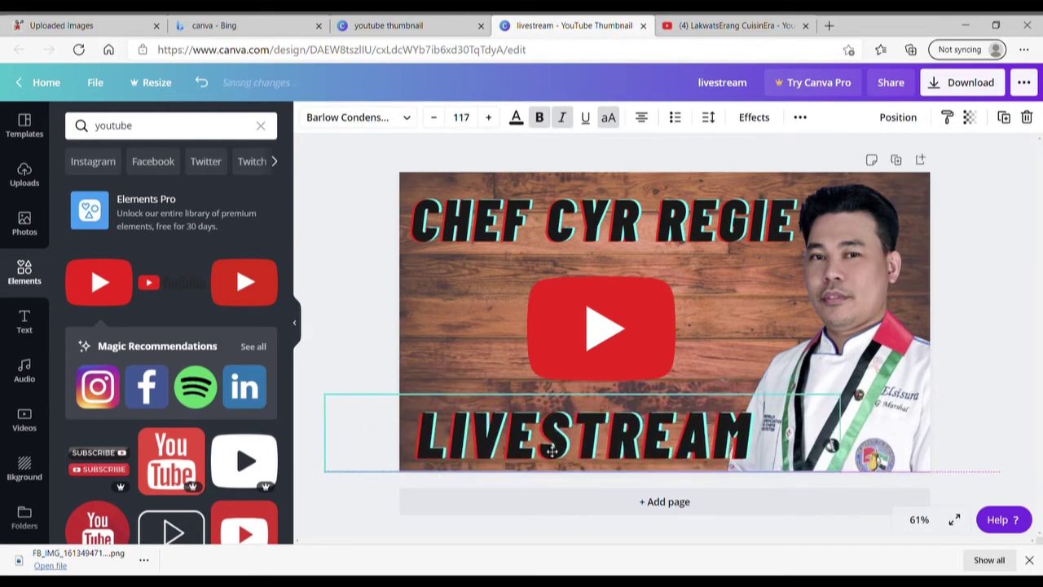
{"action": "left_click", "coordinate": [625, 214]}
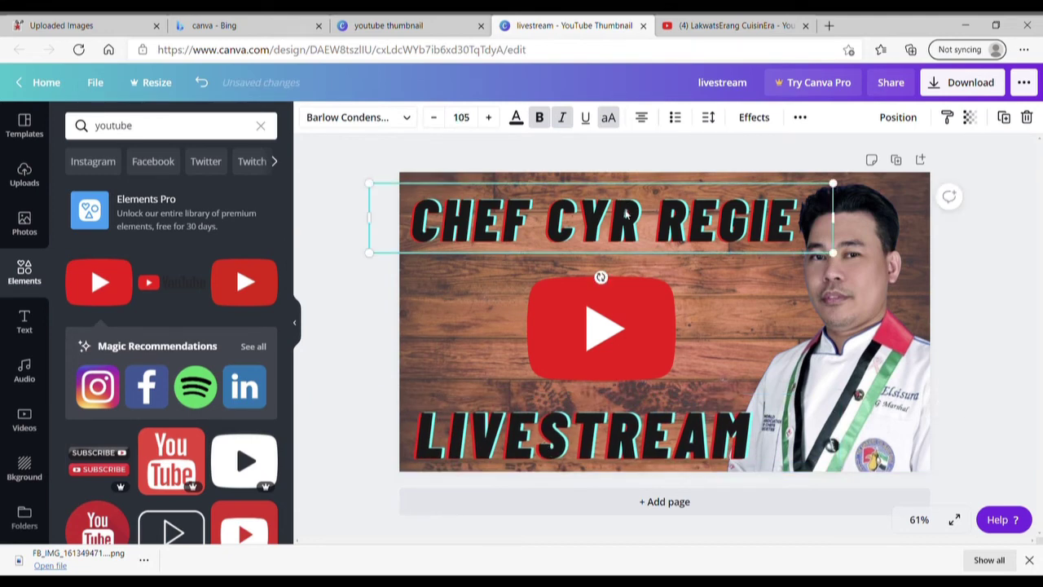
{"action": "left_click_drag", "start_coordinate": [625, 213], "coordinate": [621, 214]}
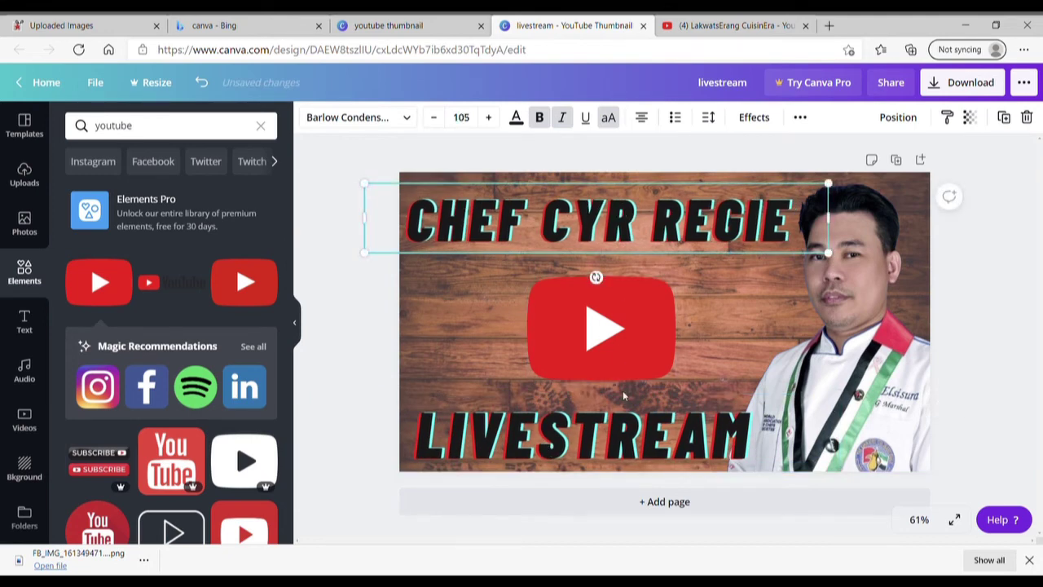
{"action": "left_click", "coordinate": [628, 417]}
{"action": "left_click", "coordinate": [618, 341]}
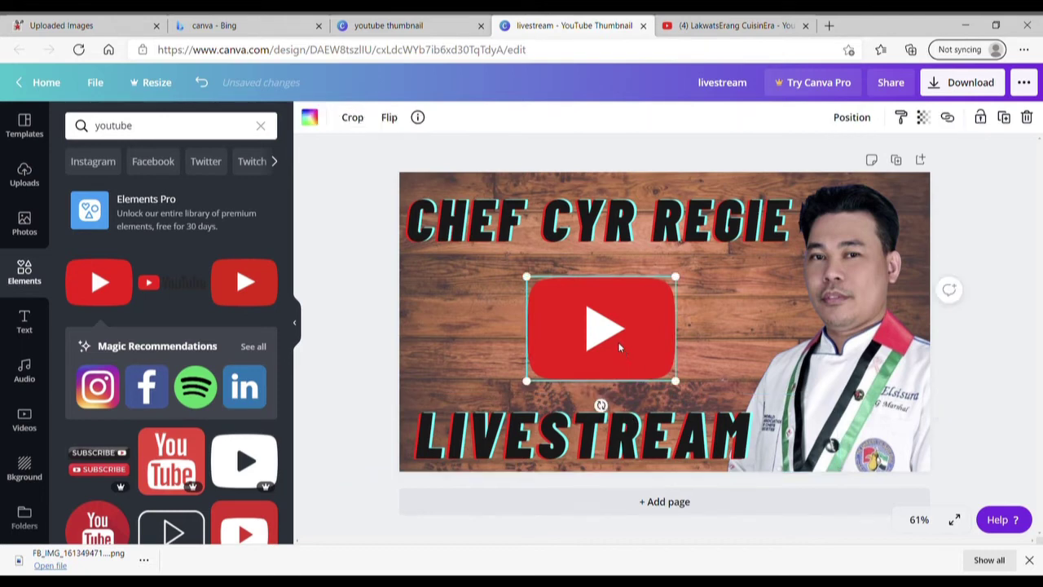
{"action": "left_click_drag", "start_coordinate": [617, 341], "coordinate": [624, 346]}
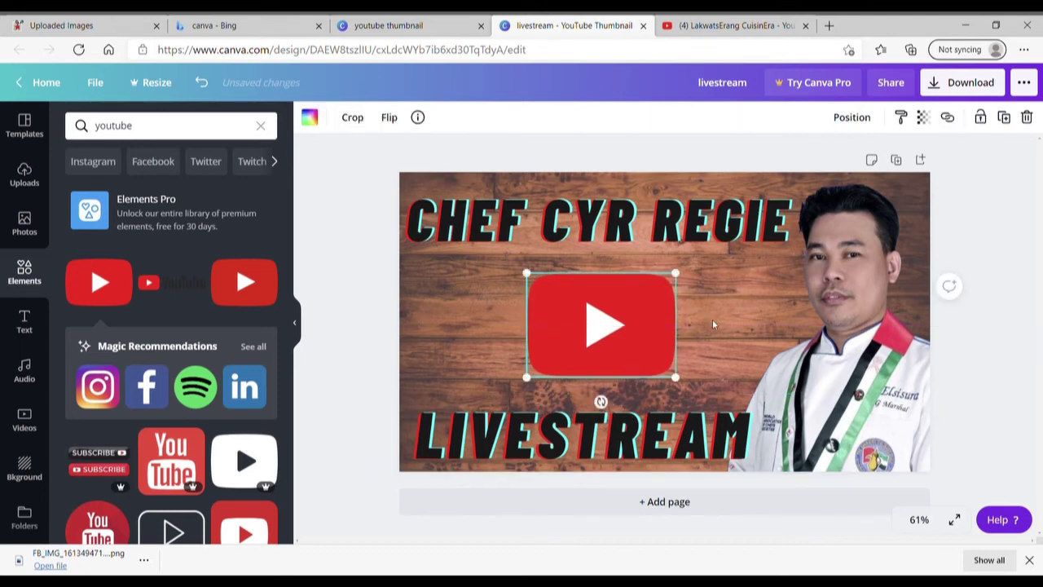
{"action": "left_click", "coordinate": [344, 161]}
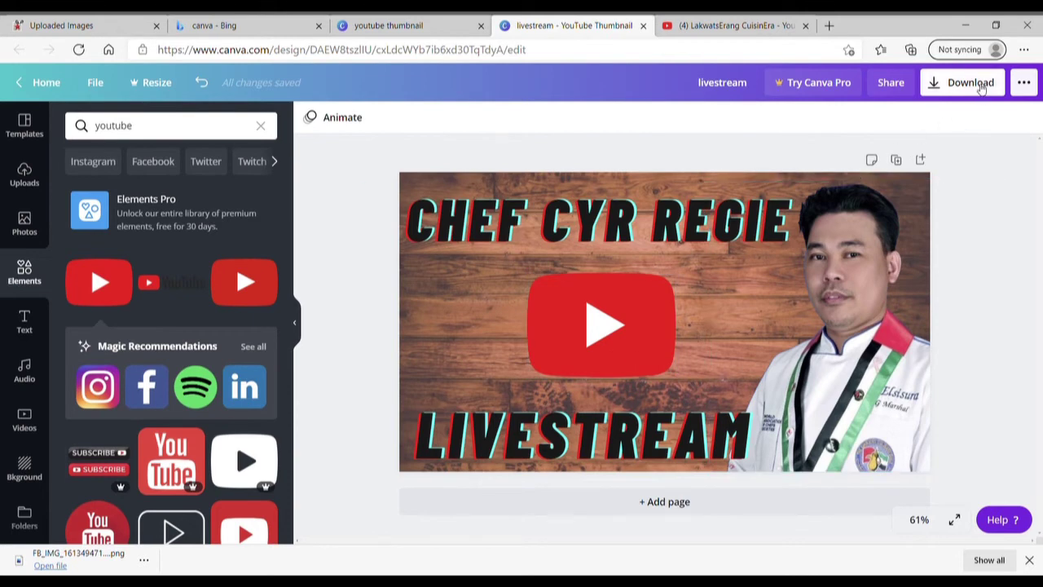
Download the finished thumbnail from Canva as a PNG, saved as livestream.png.
{"action": "left_click", "coordinate": [982, 85]}
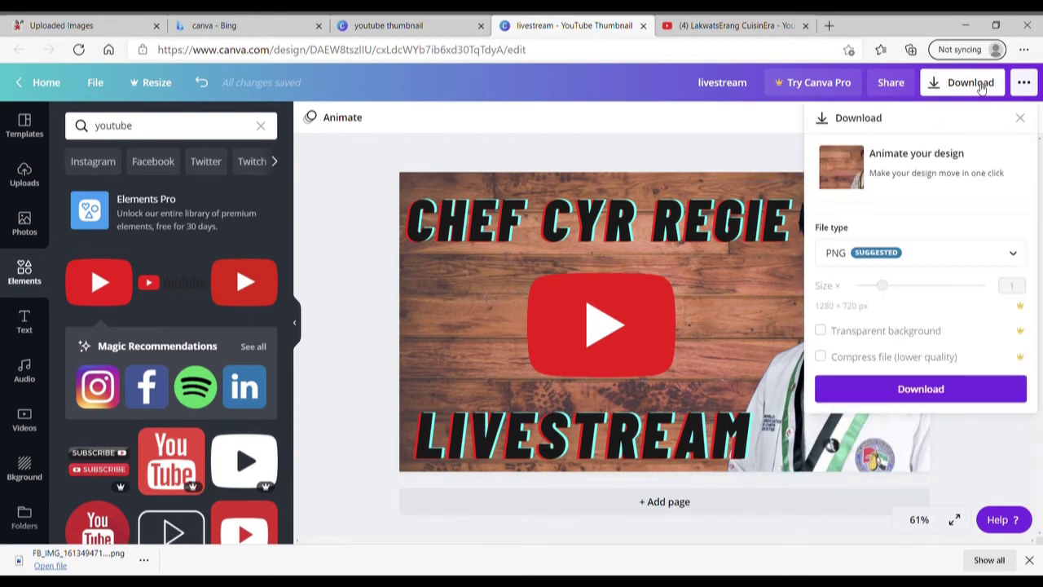
{"action": "left_click", "coordinate": [919, 389]}
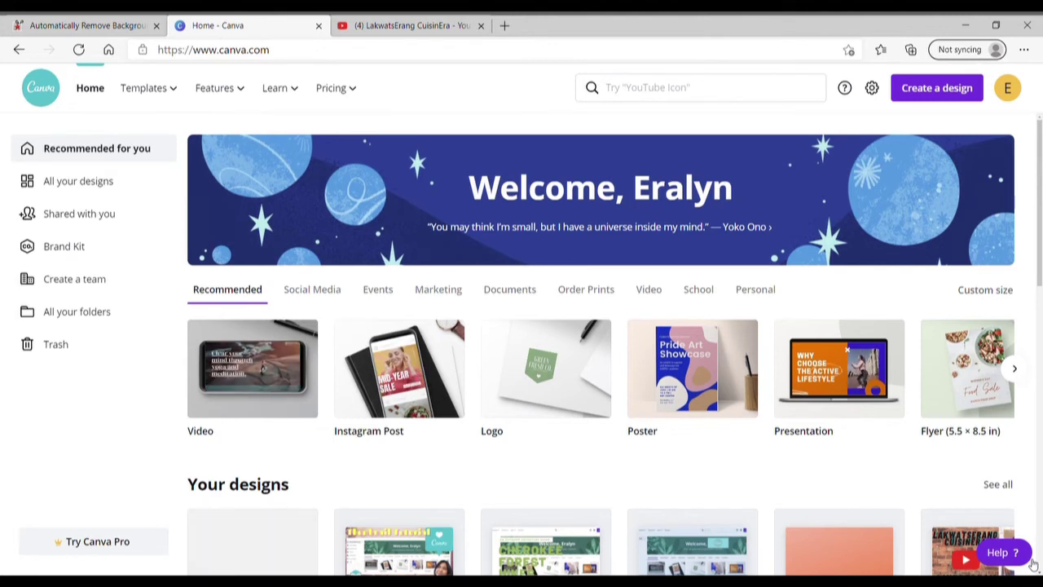
Load the capped woman's bus selfie into PhotoScissors and mark her lower-left hair as foreground.
{"action": "left_click", "coordinate": [92, 23]}
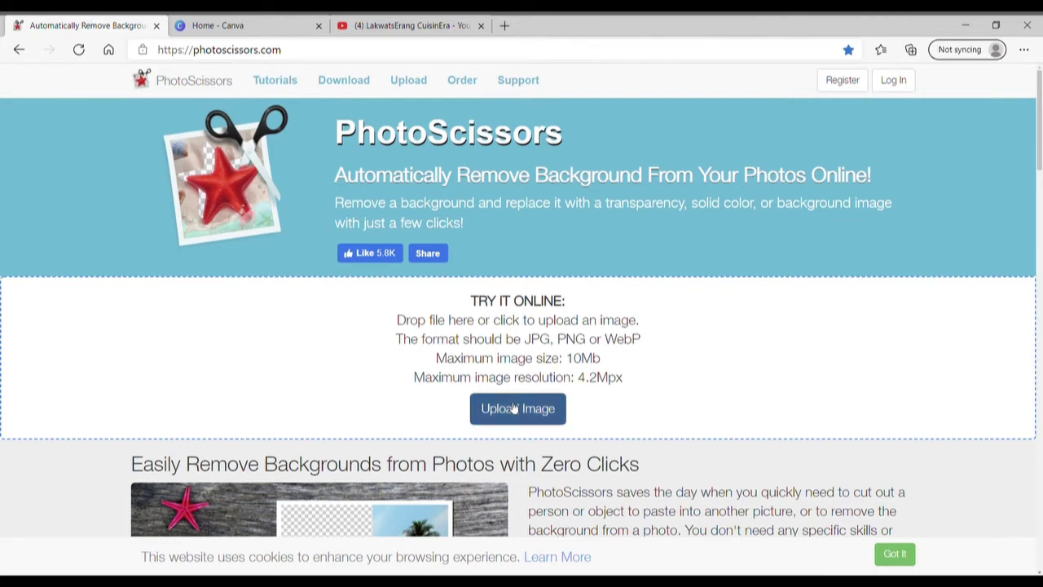
{"action": "left_click", "coordinate": [515, 409]}
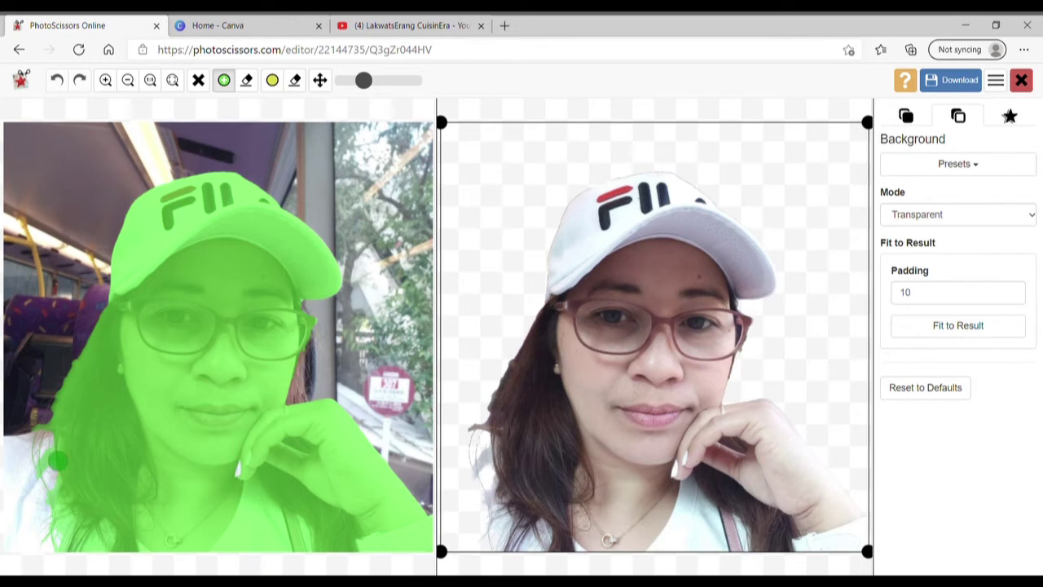
{"action": "mouse_move", "coordinate": [57, 460]}
{"action": "left_mouse_down"}
{"action": "mouse_move", "coordinate": [53, 510]}
{"action": "mouse_move", "coordinate": [47, 459]}
{"action": "mouse_move", "coordinate": [58, 449]}
{"action": "mouse_move", "coordinate": [20, 453]}
{"action": "mouse_move", "coordinate": [23, 521]}
{"action": "mouse_move", "coordinate": [32, 537]}
{"action": "mouse_move", "coordinate": [93, 541]}
{"action": "mouse_move", "coordinate": [9, 551]}
{"action": "mouse_move", "coordinate": [79, 549]}
{"action": "mouse_move", "coordinate": [28, 552]}
{"action": "mouse_move", "coordinate": [14, 533]}
{"action": "mouse_move", "coordinate": [12, 477]}
{"action": "mouse_move", "coordinate": [32, 471]}
{"action": "mouse_move", "coordinate": [48, 529]}
{"action": "mouse_move", "coordinate": [73, 532]}
{"action": "mouse_move", "coordinate": [31, 558]}
{"action": "mouse_move", "coordinate": [249, 539]}
{"action": "mouse_move", "coordinate": [249, 478]}
{"action": "mouse_move", "coordinate": [239, 473]}
{"action": "mouse_move", "coordinate": [159, 505]}
{"action": "mouse_move", "coordinate": [77, 510]}
{"action": "mouse_move", "coordinate": [165, 531]}
{"action": "mouse_move", "coordinate": [356, 543]}
{"action": "mouse_move", "coordinate": [210, 501]}
{"action": "mouse_move", "coordinate": [27, 481]}
{"action": "left_mouse_up"}
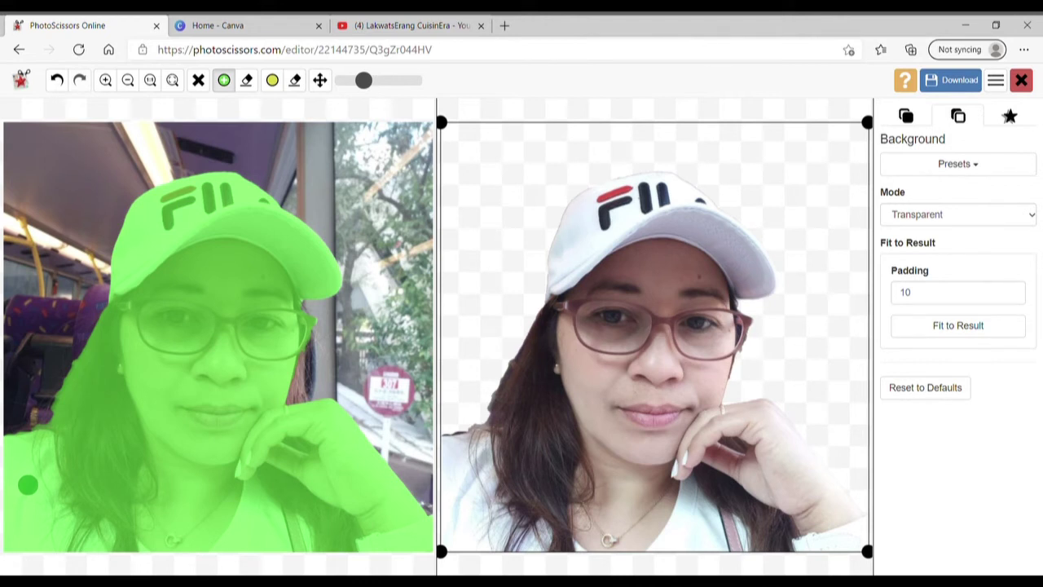
Save the woman's cut-out as a low-resolution PNG and go back to Canva's home page.
{"action": "left_click", "coordinate": [963, 82]}
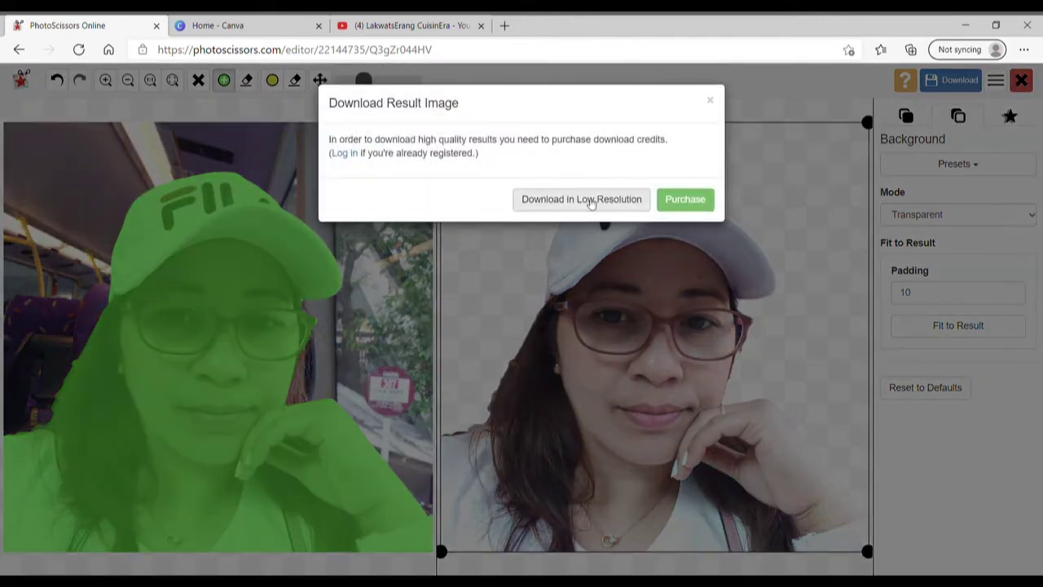
{"action": "left_click", "coordinate": [585, 201]}
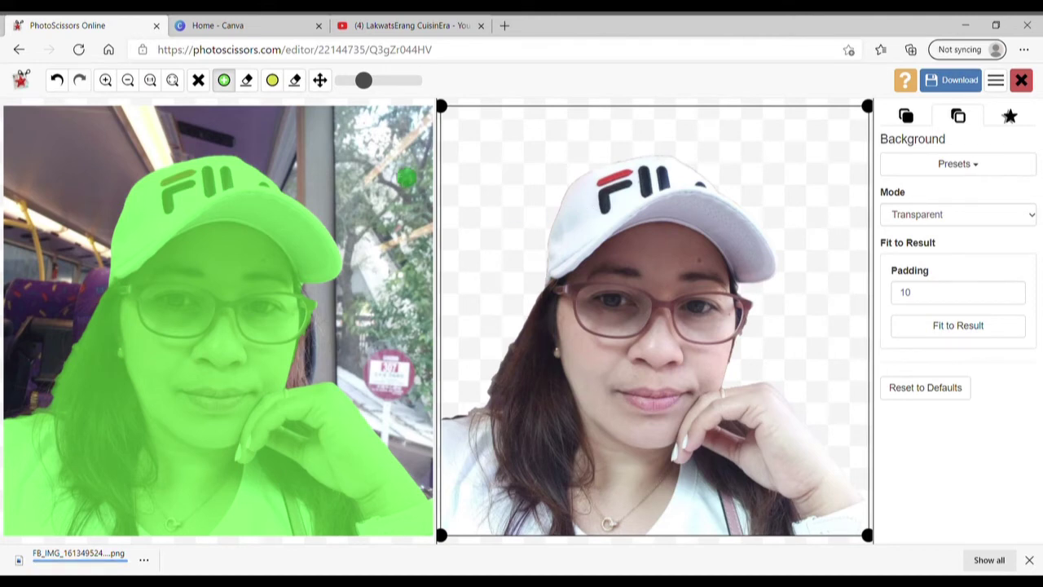
{"action": "left_click", "coordinate": [277, 27]}
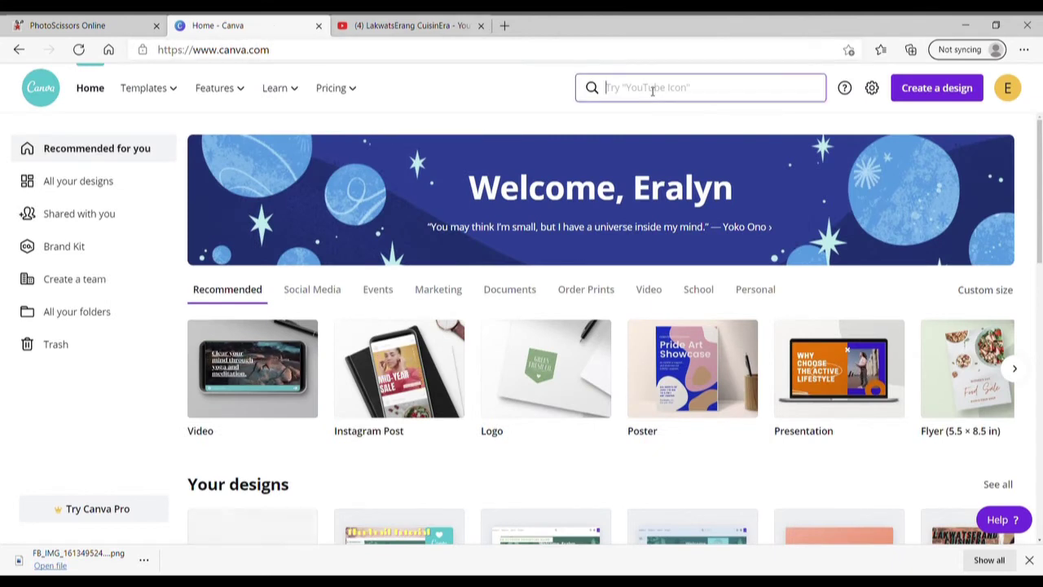
Search 'youtube thumbnail' and create a blank YouTube Thumbnail design.
{"action": "left_click", "coordinate": [652, 87]}
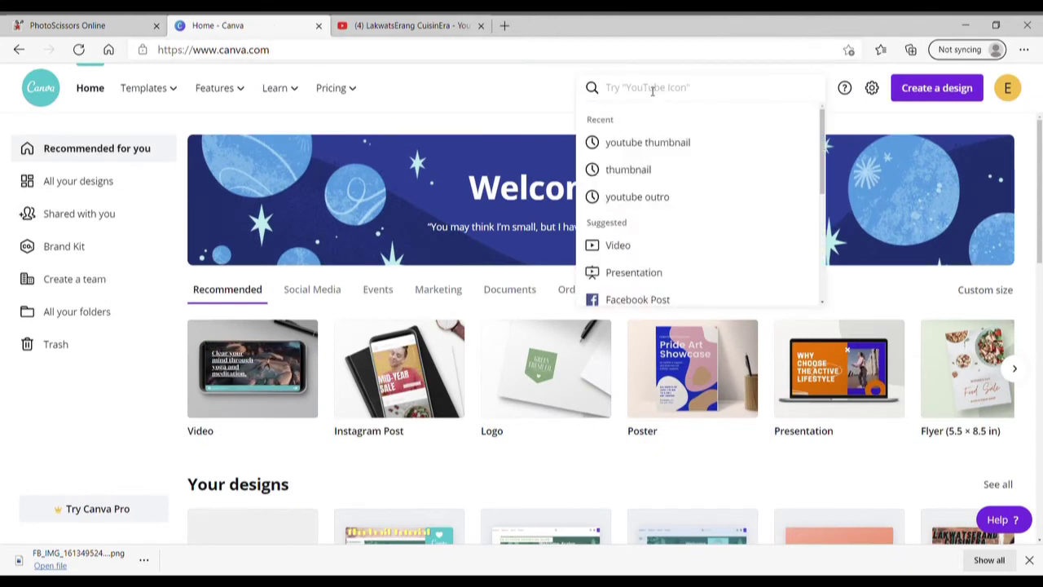
{"action": "left_click", "coordinate": [673, 143]}
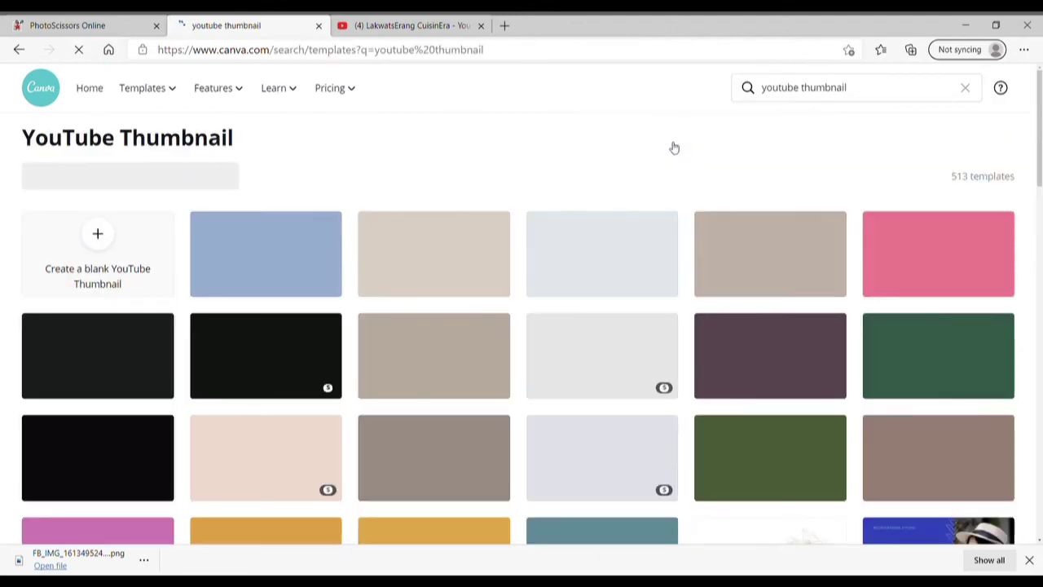
{"action": "left_click", "coordinate": [96, 262]}
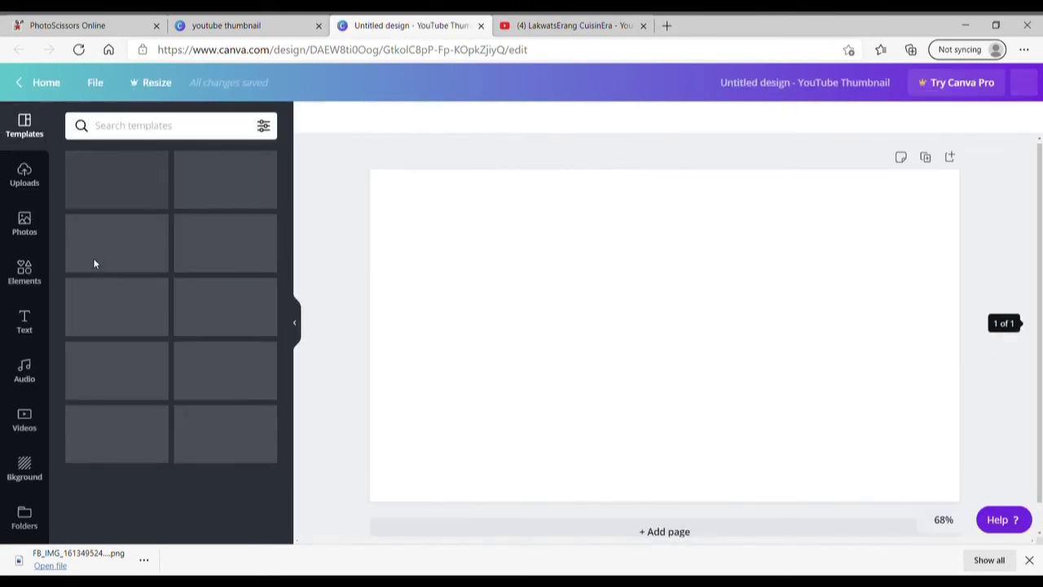
{"action": "left_click", "coordinate": [25, 173]}
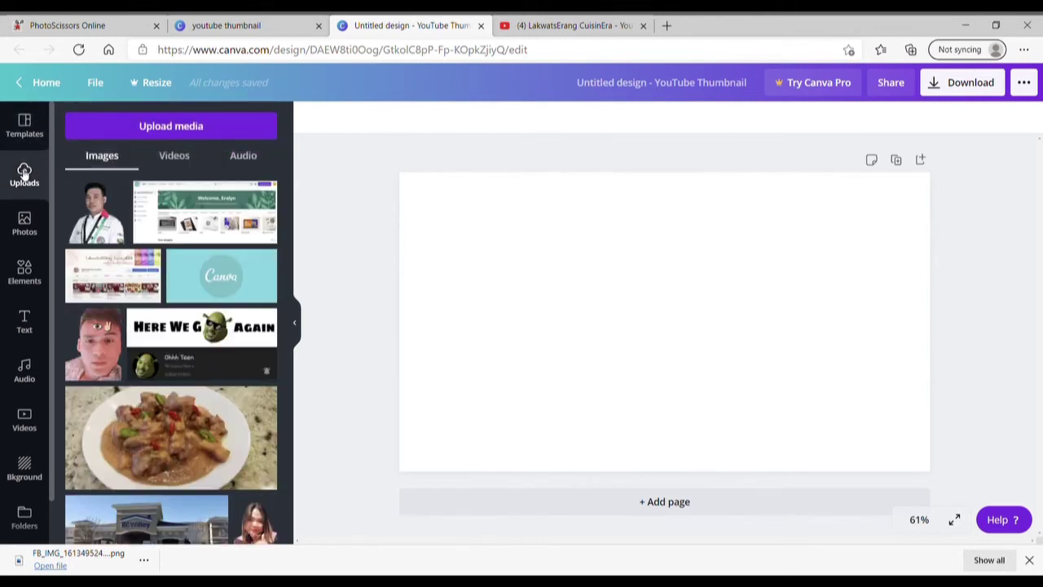
Upload the woman's cut-out PNG from the computer into Canva's uploads.
{"action": "left_click", "coordinate": [158, 127]}
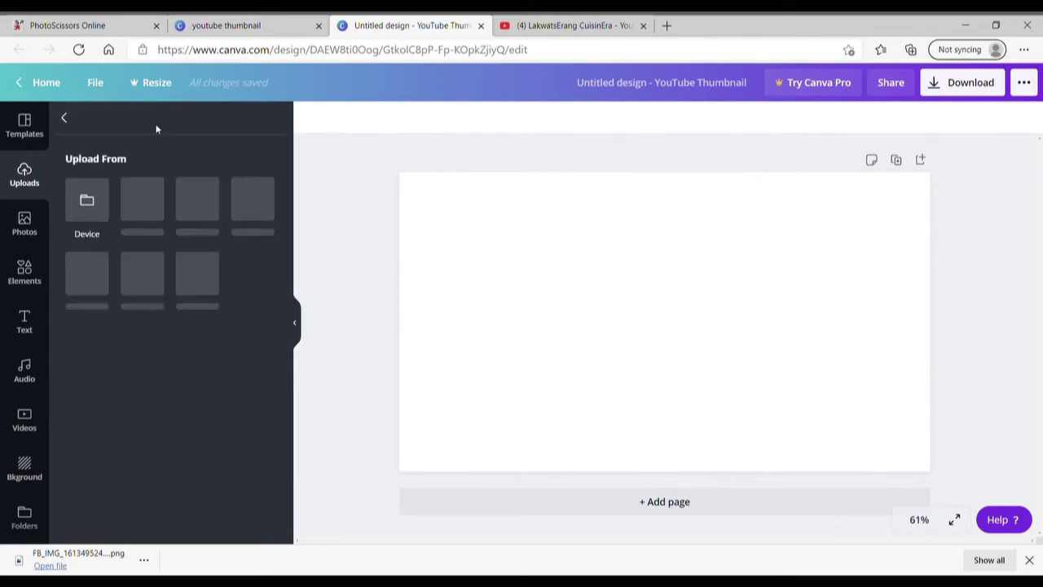
{"action": "left_click", "coordinate": [92, 208]}
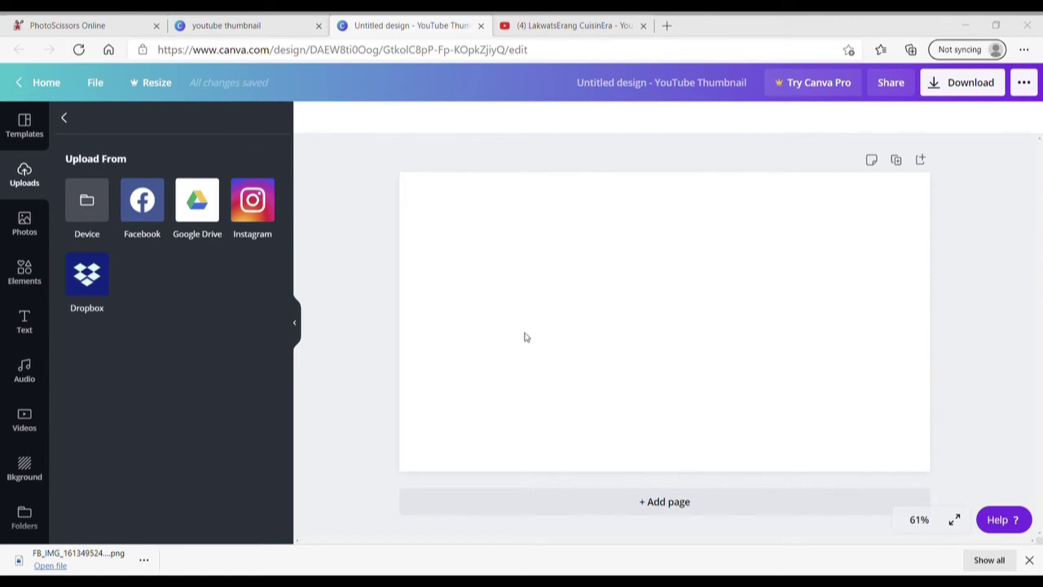
{"action": "key", "text": "Escape"}
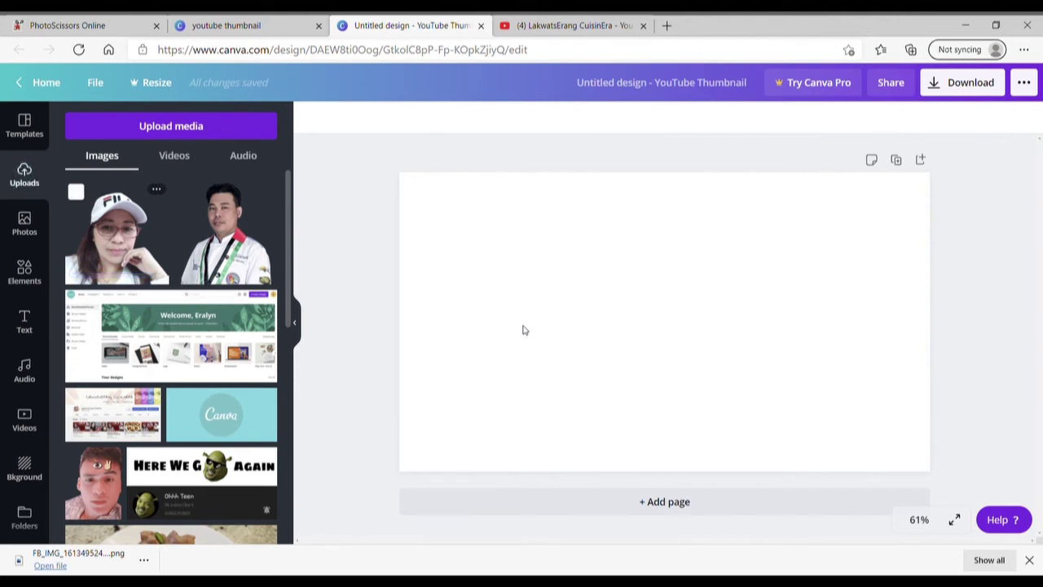
{"action": "left_click", "coordinate": [25, 468]}
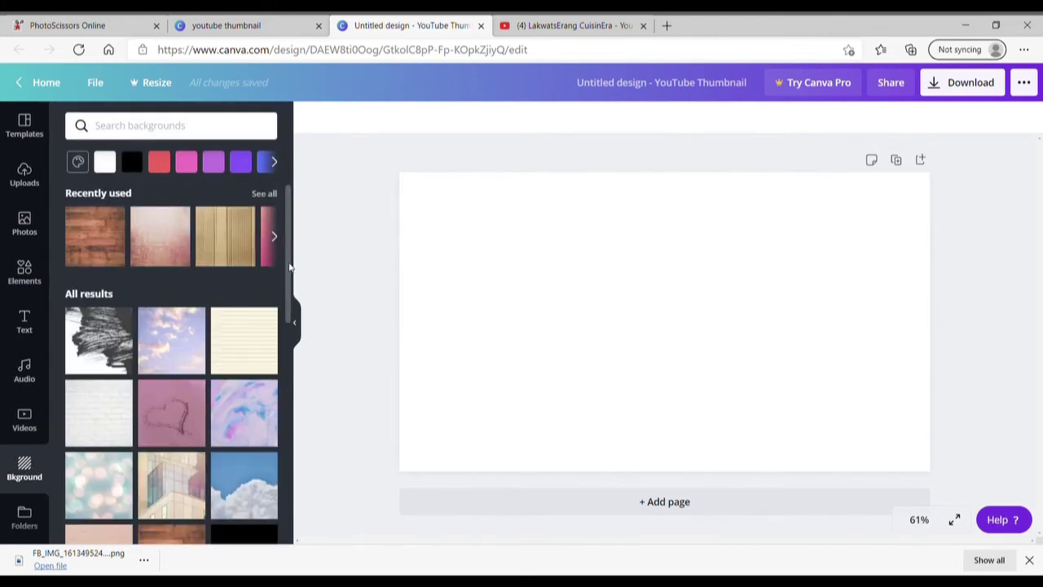
Preview the citrus-slice, brick wall and rainbow smoke backgrounds on the thumbnail.
{"action": "left_click_drag", "start_coordinate": [289, 267], "coordinate": [283, 411]}
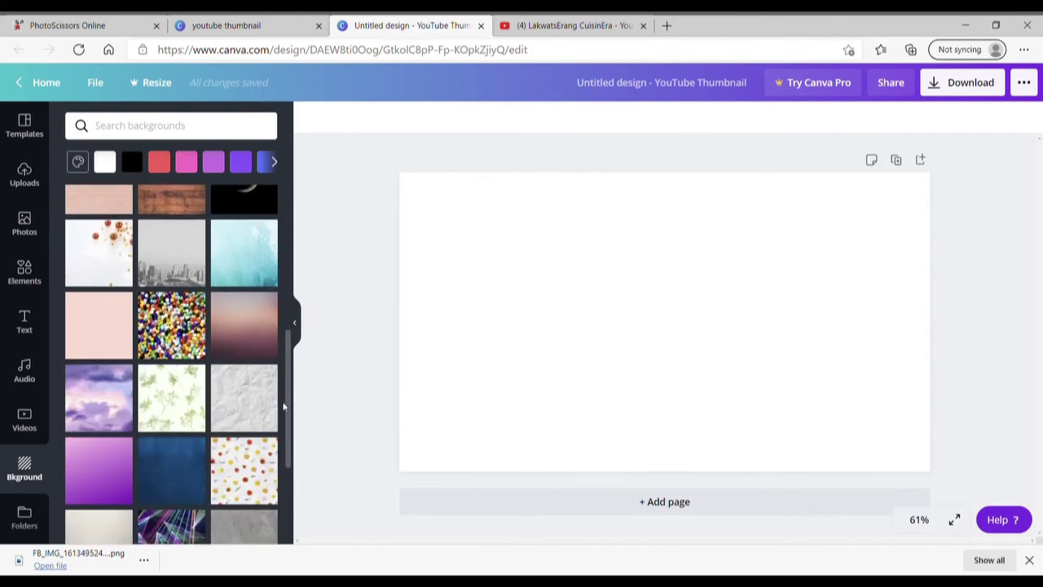
{"action": "scroll", "coordinate": [287, 394], "scroll_direction": "down", "scroll_amount": 1}
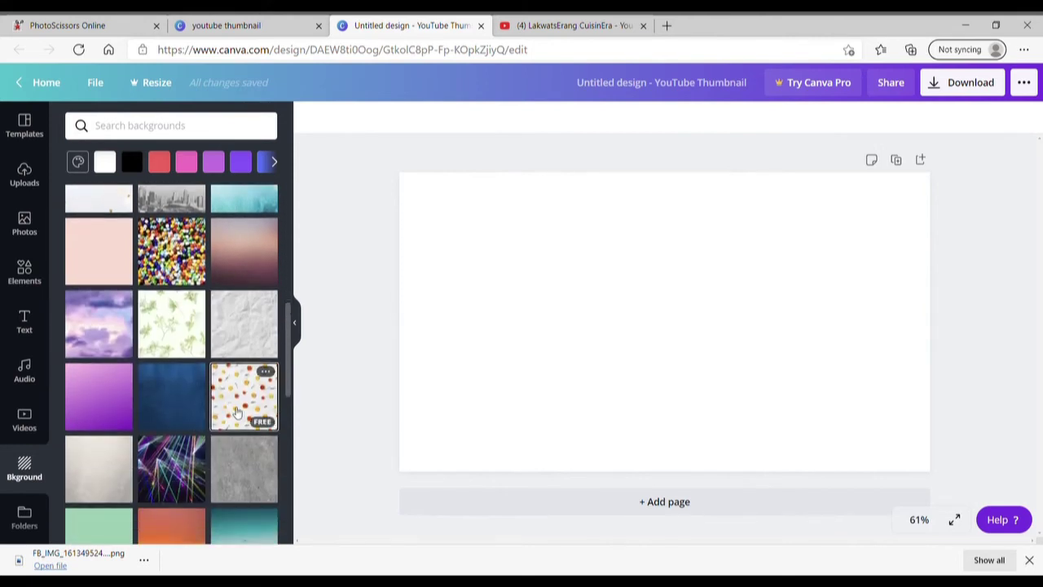
{"action": "left_click", "coordinate": [237, 413]}
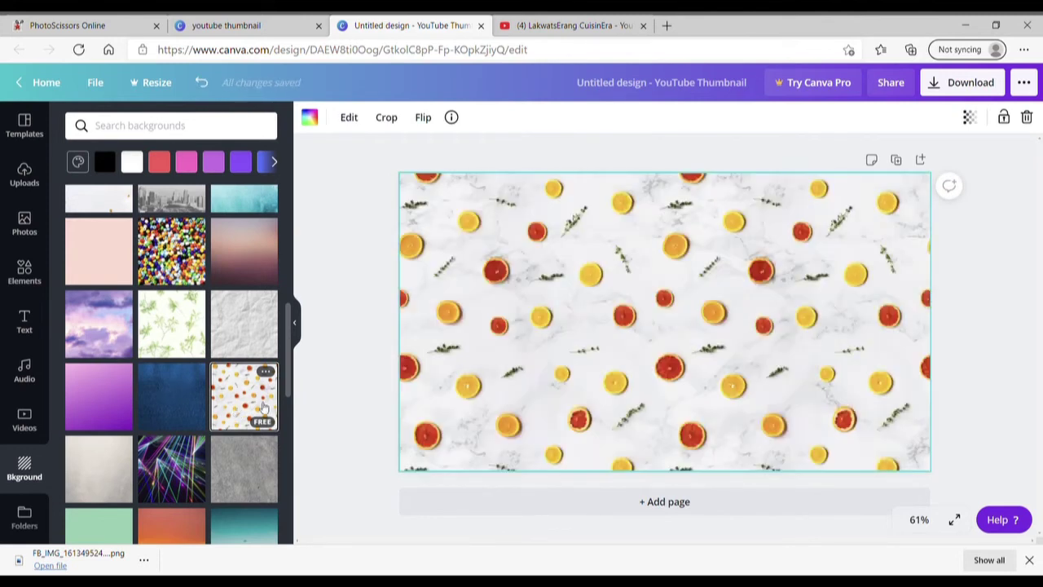
{"action": "left_click_drag", "start_coordinate": [287, 389], "coordinate": [286, 506]}
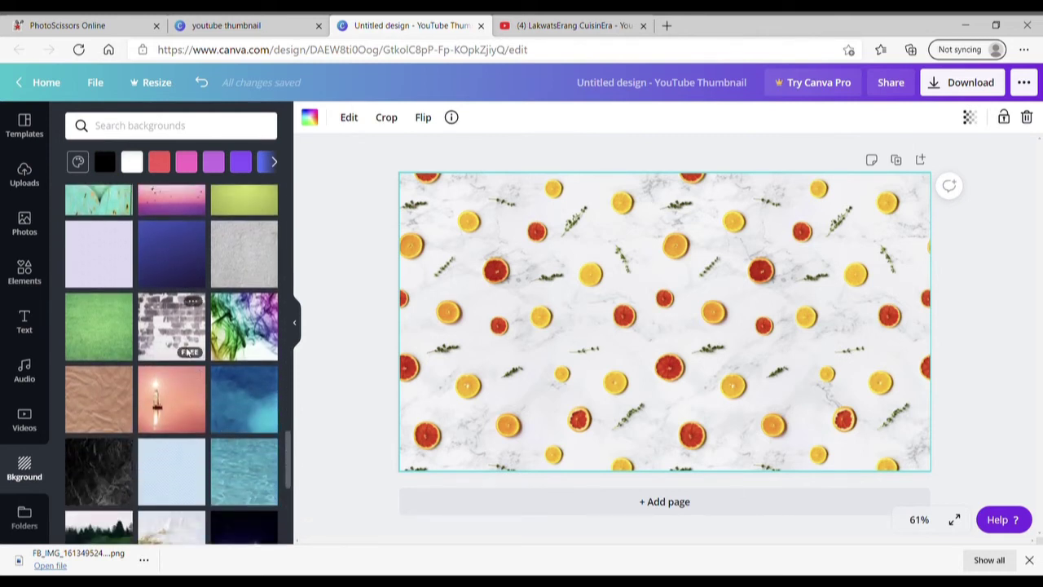
{"action": "left_click", "coordinate": [156, 342]}
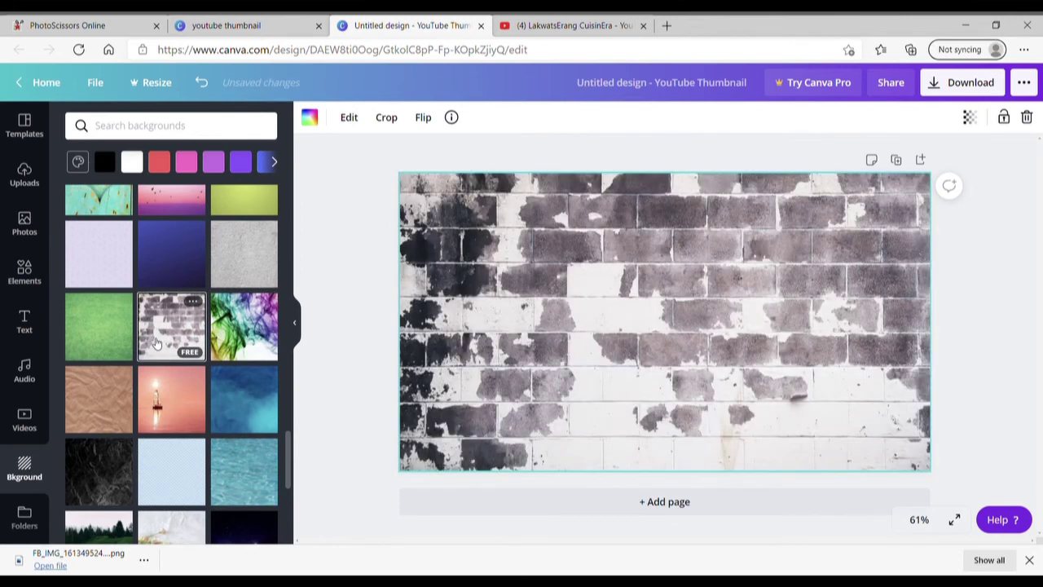
{"action": "left_click", "coordinate": [236, 328]}
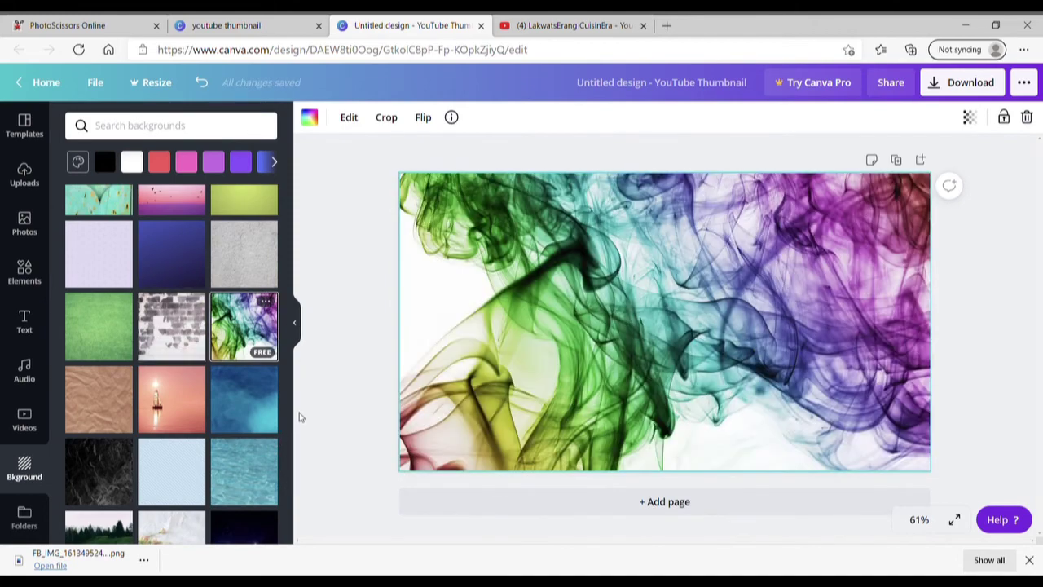
Try the pink misty flower, then settle on the pink gradient background.
{"action": "left_click_drag", "start_coordinate": [286, 455], "coordinate": [285, 520]}
{"action": "scroll", "coordinate": [285, 519], "scroll_direction": "down", "scroll_amount": 3}
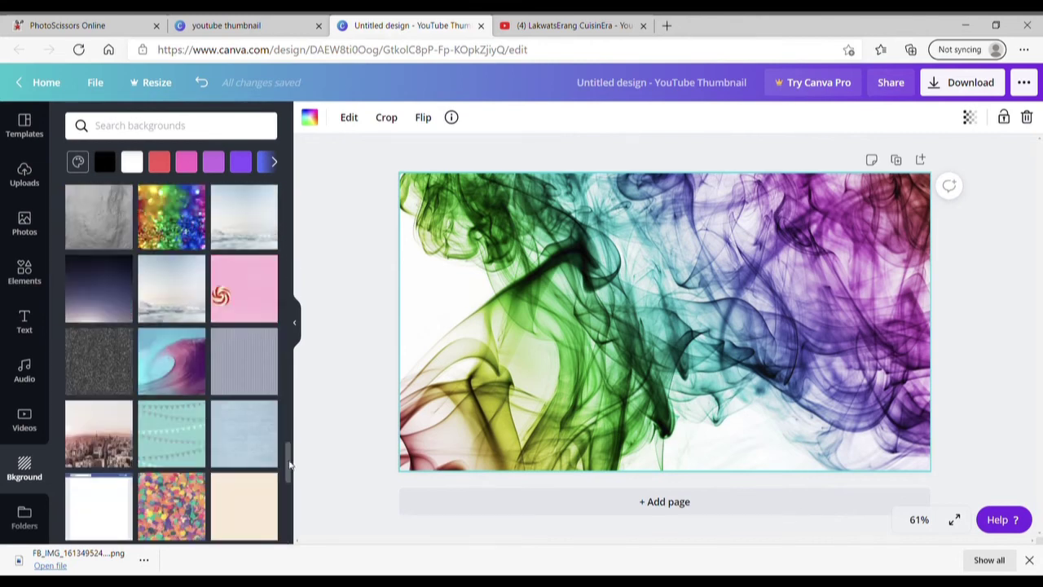
{"action": "scroll", "coordinate": [285, 457], "scroll_direction": "down", "scroll_amount": 3}
{"action": "scroll", "coordinate": [295, 493], "scroll_direction": "down", "scroll_amount": 2}
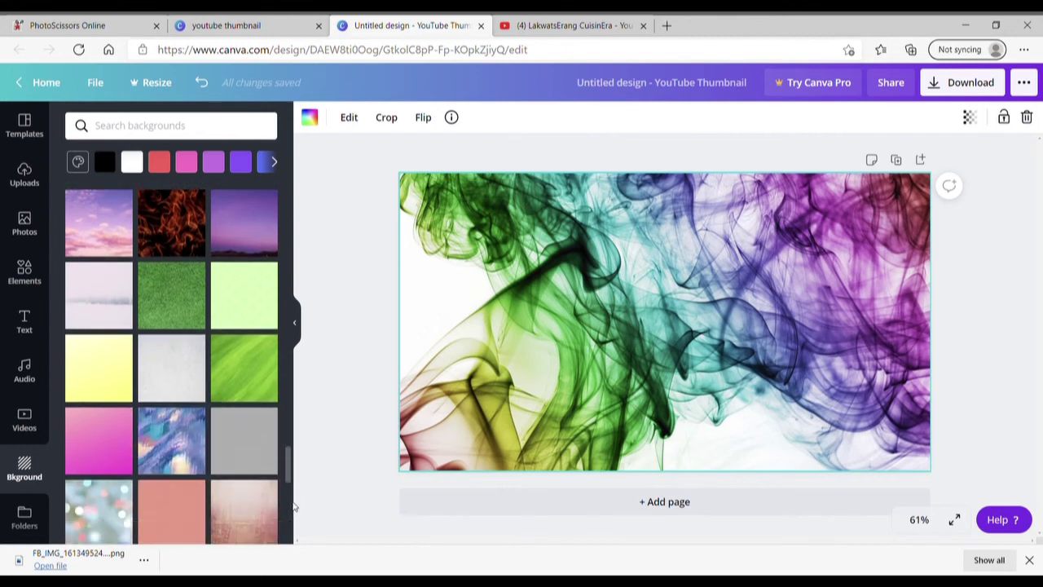
{"action": "scroll", "coordinate": [291, 519], "scroll_direction": "down", "scroll_amount": 2}
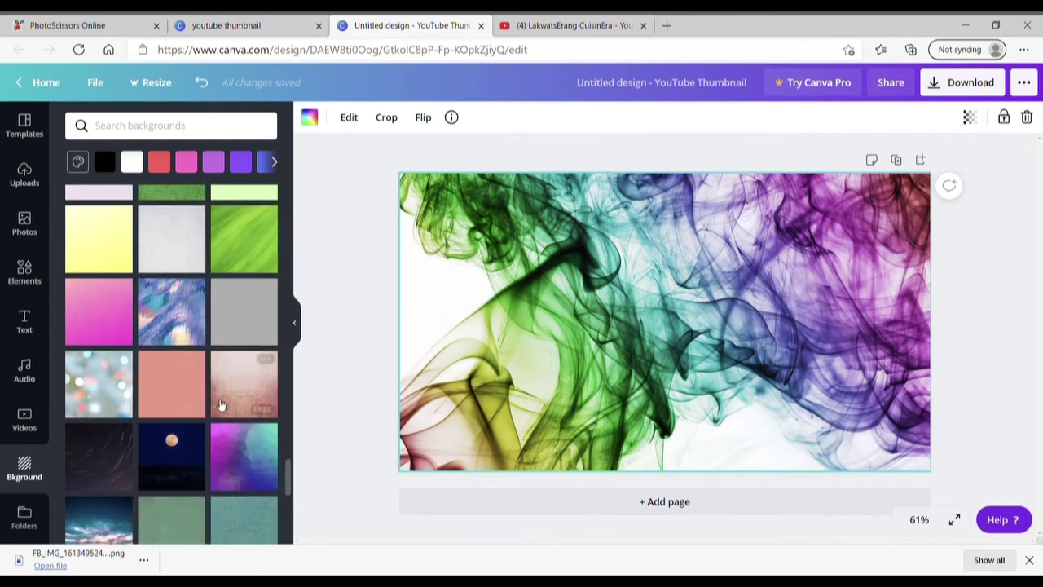
{"action": "left_click", "coordinate": [244, 383]}
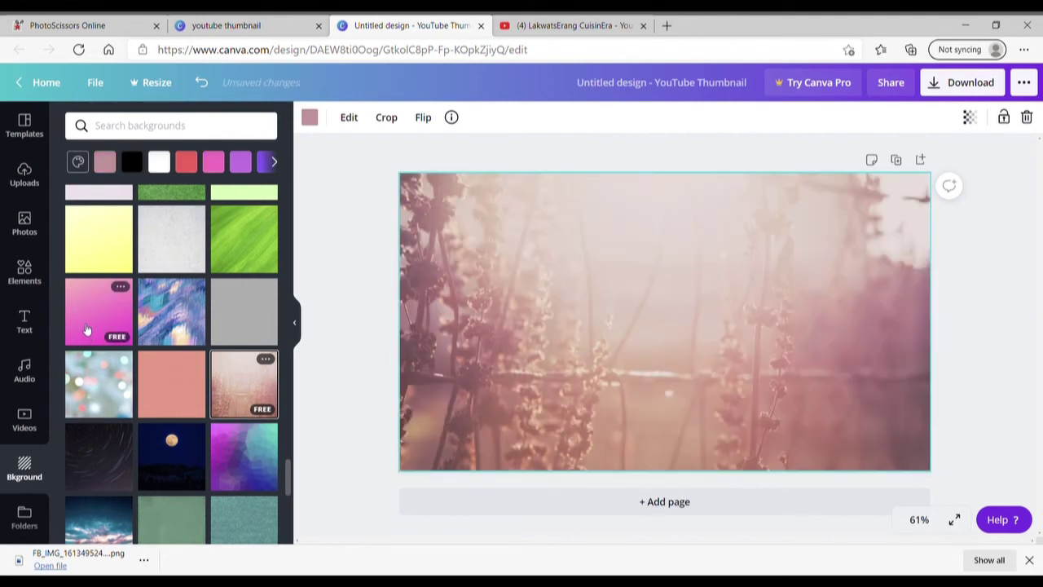
{"action": "left_click", "coordinate": [87, 328]}
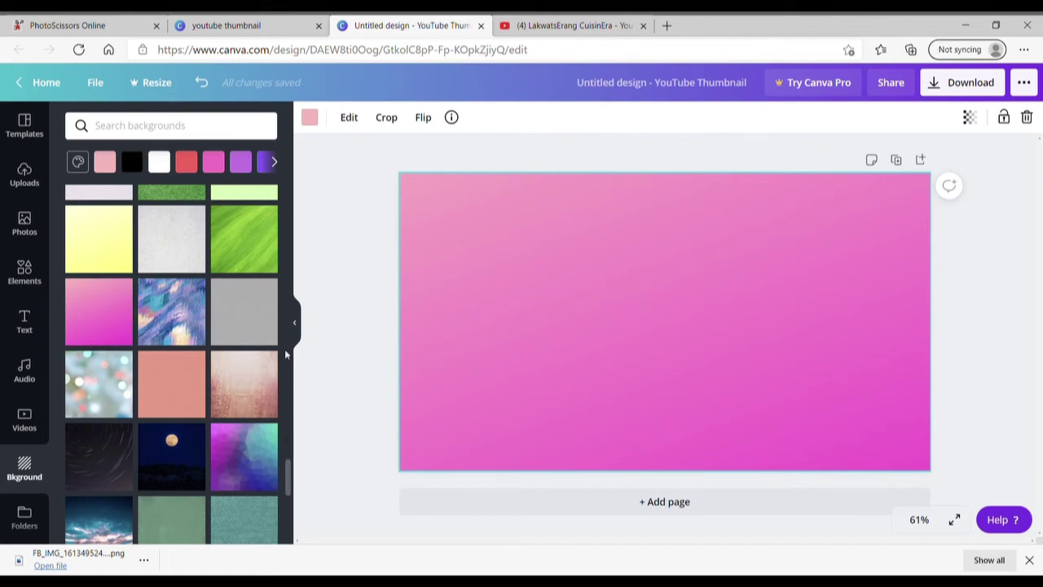
{"action": "scroll", "coordinate": [290, 322], "scroll_direction": "up", "scroll_amount": 5}
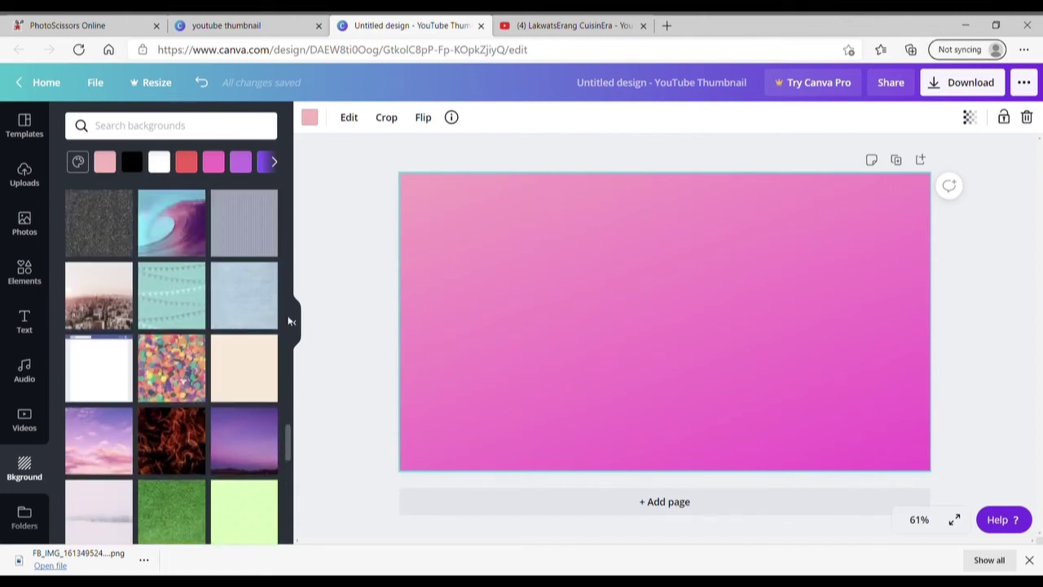
{"action": "scroll", "coordinate": [290, 322], "scroll_direction": "up", "scroll_amount": 4}
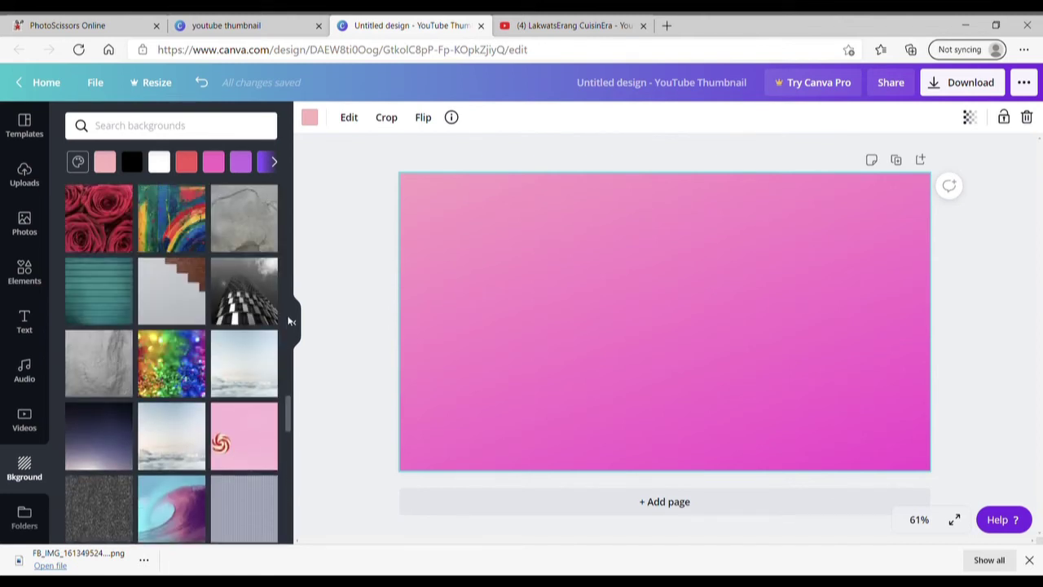
{"action": "scroll", "coordinate": [205, 261], "scroll_direction": "up", "scroll_amount": 4}
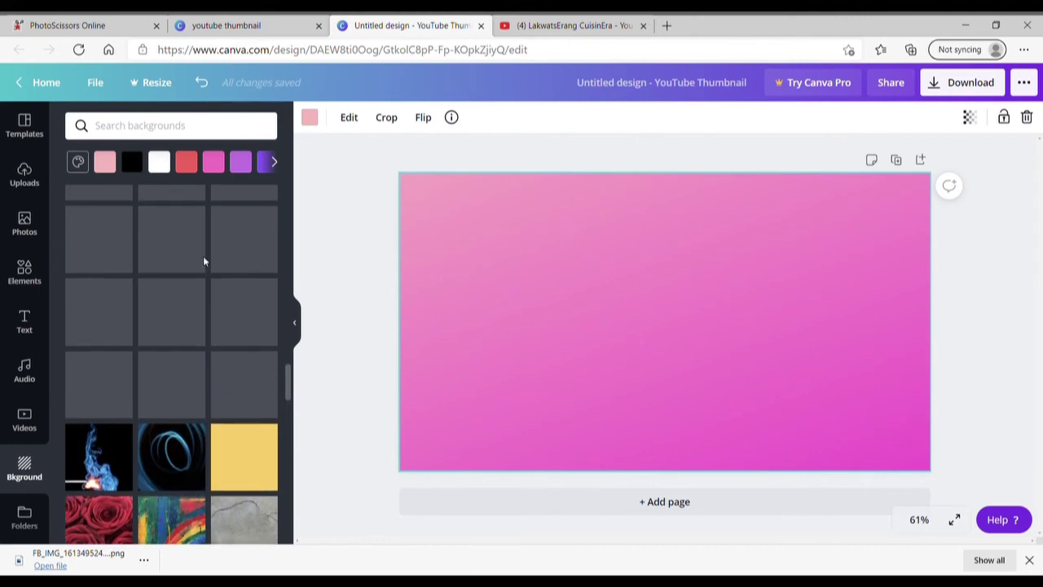
{"action": "left_click", "coordinate": [25, 175]}
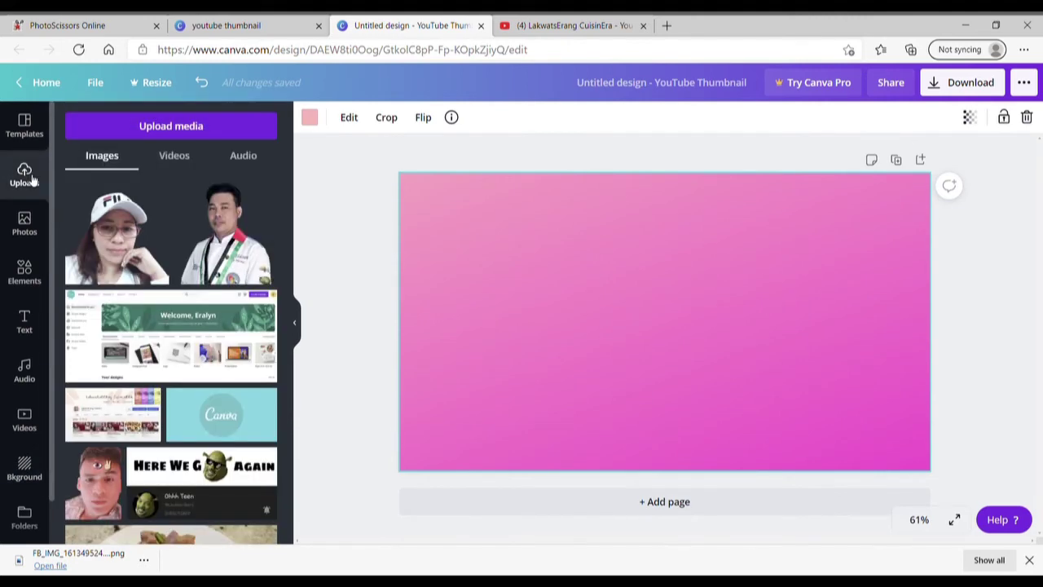
Place the woman's cut-out on the thumbnail's left, enlarged to 800x800 on the bottom edge.
{"action": "left_click", "coordinate": [132, 258]}
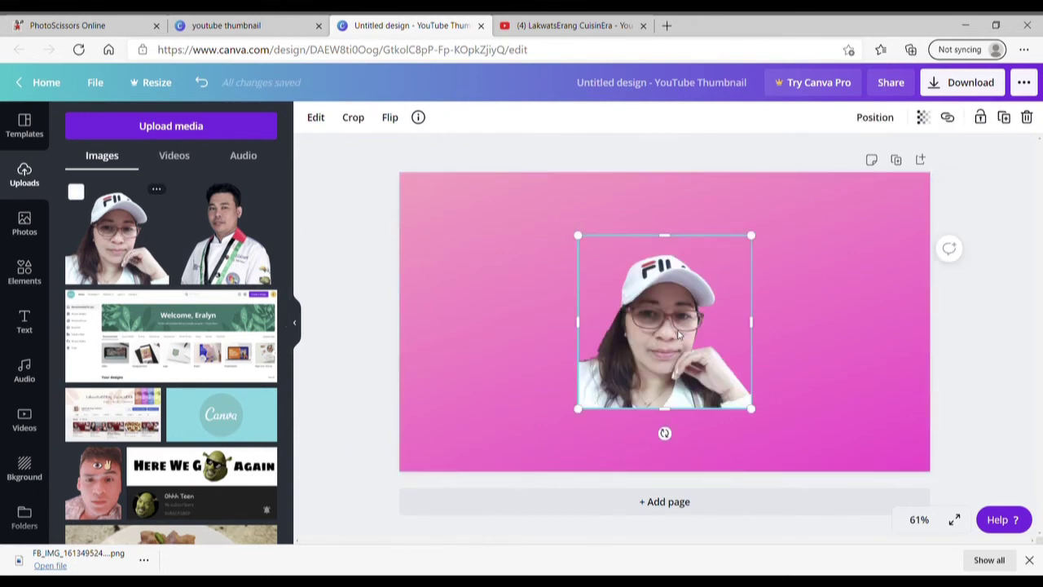
{"action": "left_click_drag", "start_coordinate": [678, 334], "coordinate": [535, 397]}
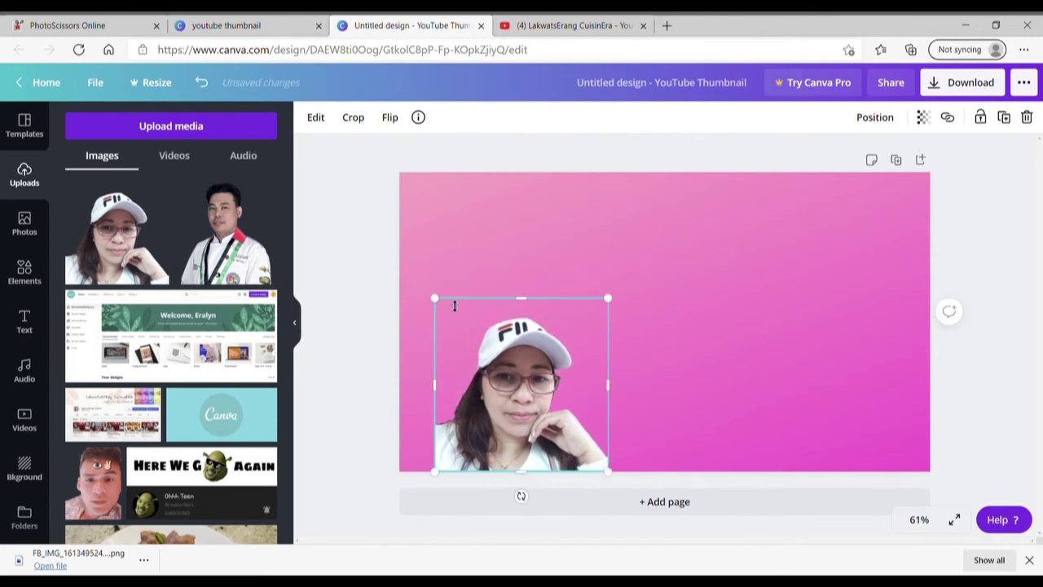
{"action": "left_click_drag", "start_coordinate": [428, 284], "coordinate": [365, 220]}
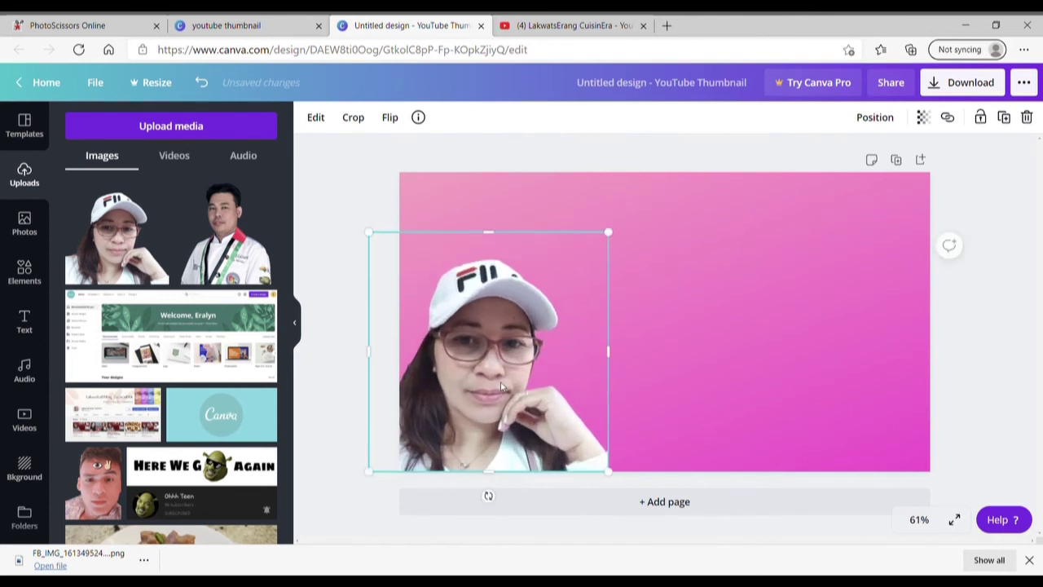
{"action": "left_click_drag", "start_coordinate": [509, 371], "coordinate": [558, 371]}
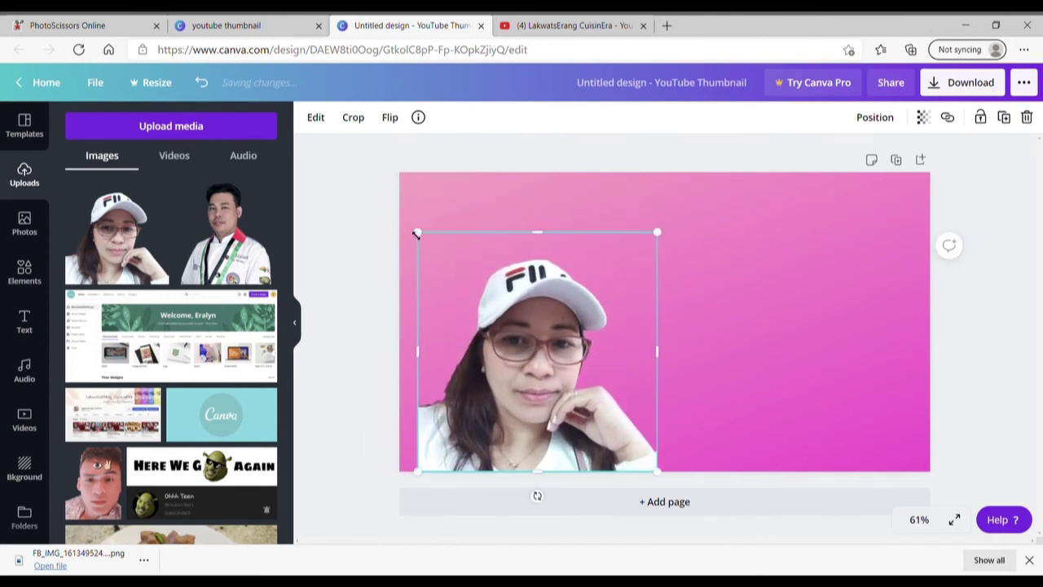
{"action": "left_click_drag", "start_coordinate": [418, 233], "coordinate": [377, 190]}
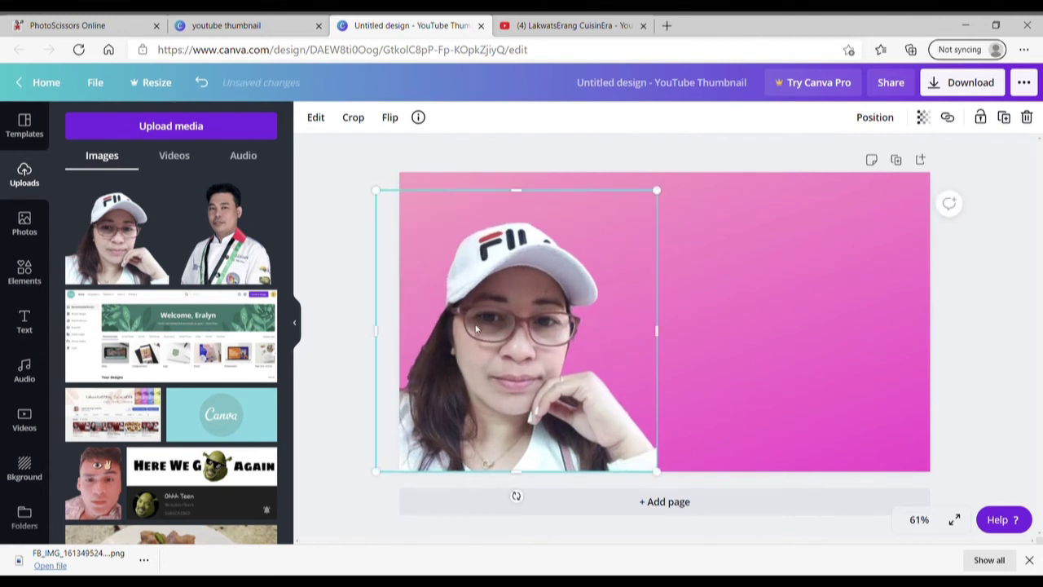
{"action": "mouse_move", "coordinate": [484, 324]}
{"action": "left_mouse_down"}
{"action": "mouse_move", "coordinate": [491, 306]}
{"action": "mouse_move", "coordinate": [491, 328]}
{"action": "left_mouse_up"}
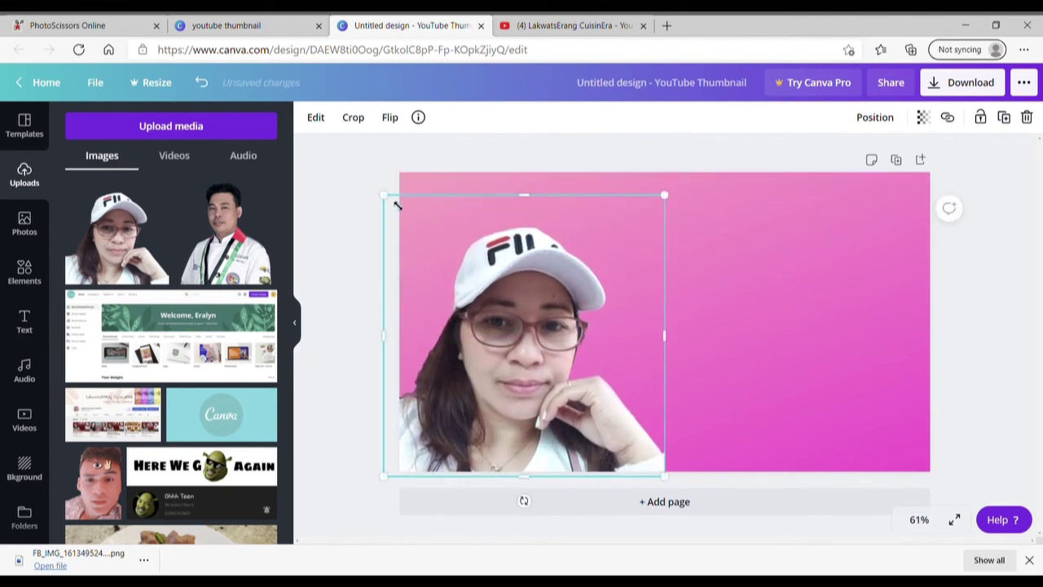
{"action": "left_click_drag", "start_coordinate": [392, 203], "coordinate": [362, 123]}
{"action": "left_click_drag", "start_coordinate": [467, 272], "coordinate": [494, 286]}
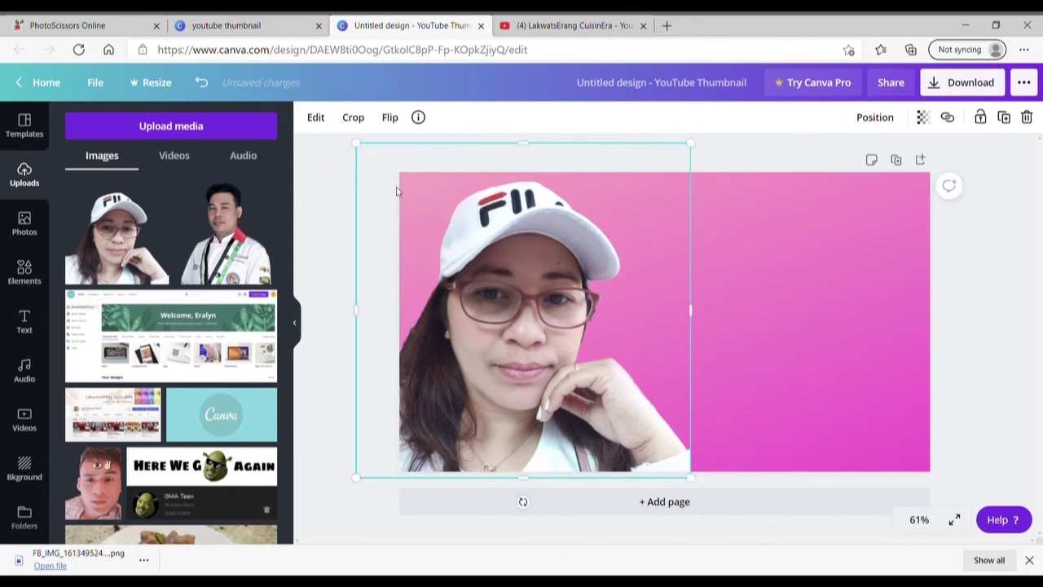
{"action": "left_click", "coordinate": [721, 163]}
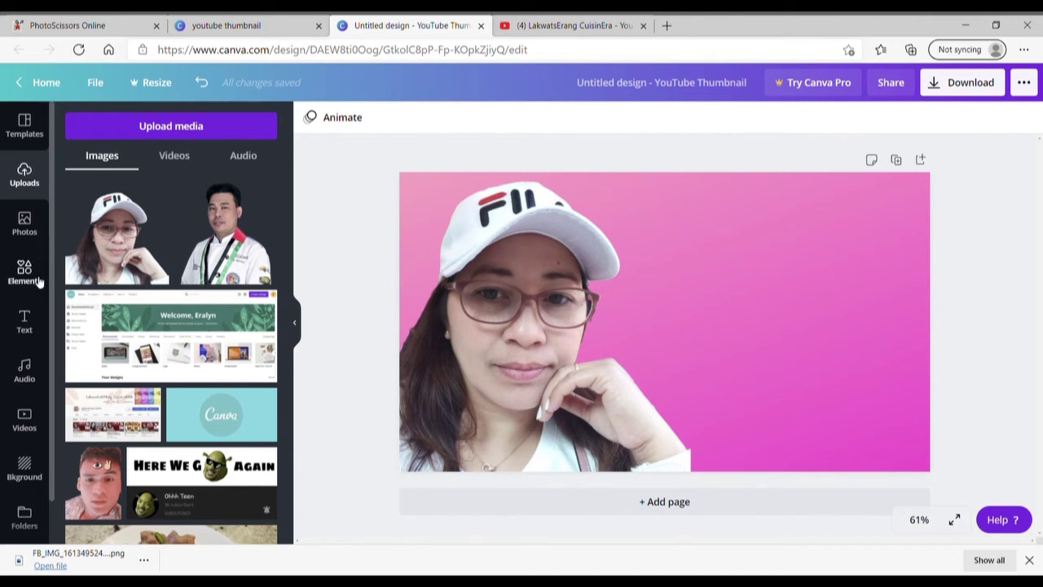
Add the glowing GAME ON text template in HK Modular to the thumbnail.
{"action": "left_click", "coordinate": [24, 320]}
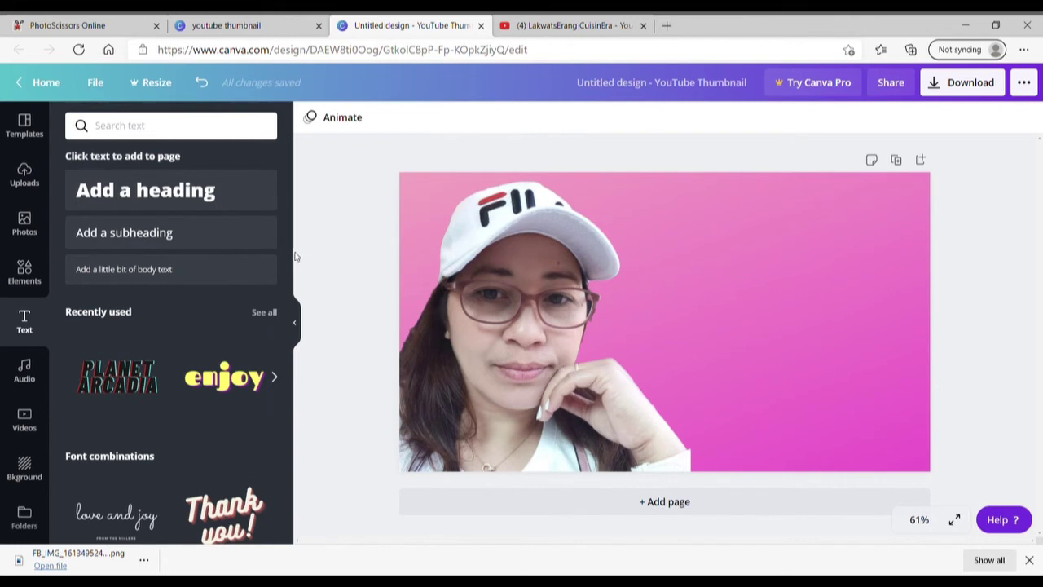
{"action": "left_click_drag", "start_coordinate": [288, 261], "coordinate": [279, 490]}
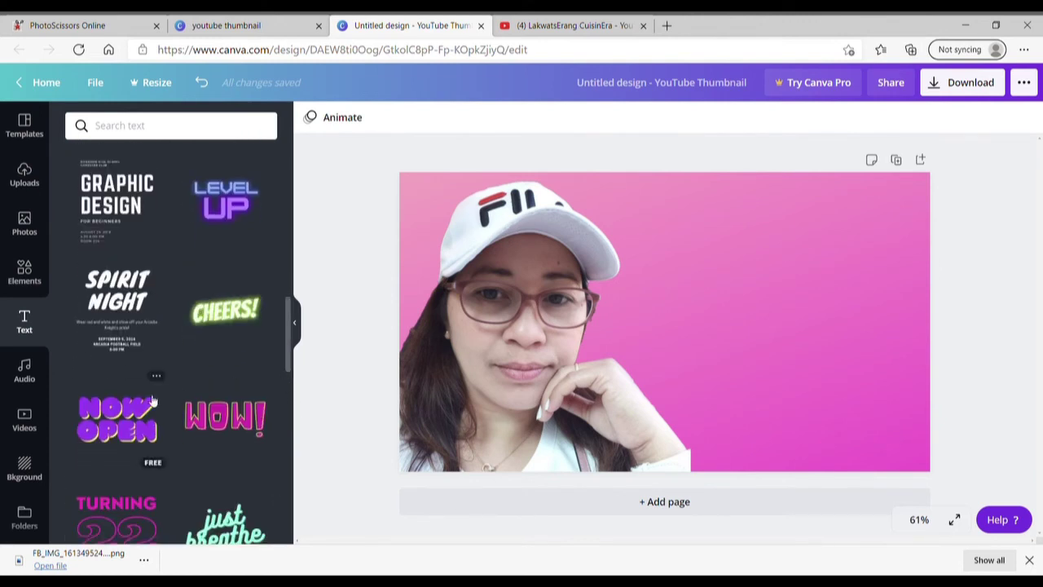
{"action": "left_click_drag", "start_coordinate": [288, 348], "coordinate": [280, 489]}
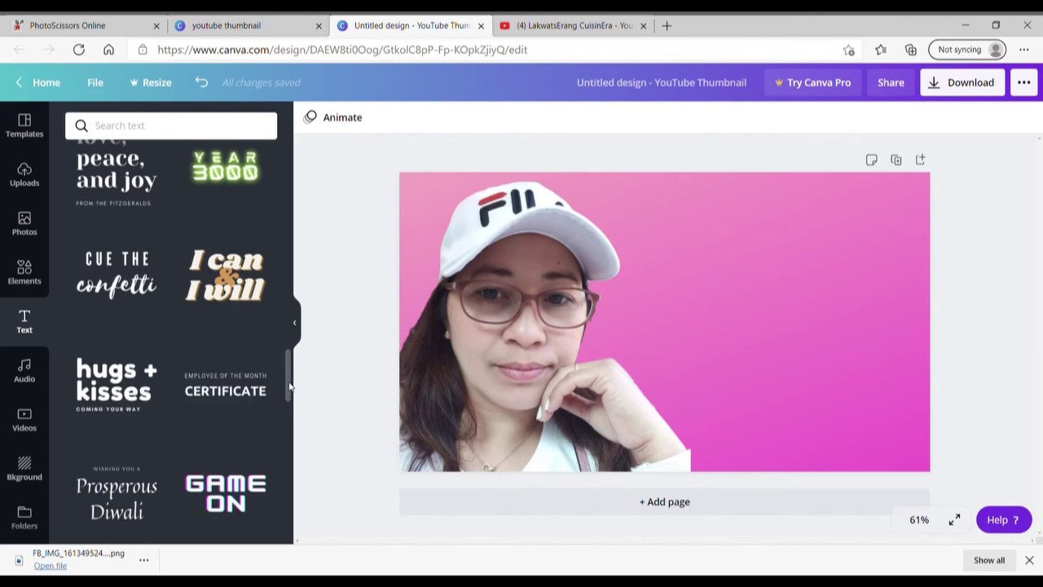
{"action": "left_click_drag", "start_coordinate": [290, 387], "coordinate": [289, 408]}
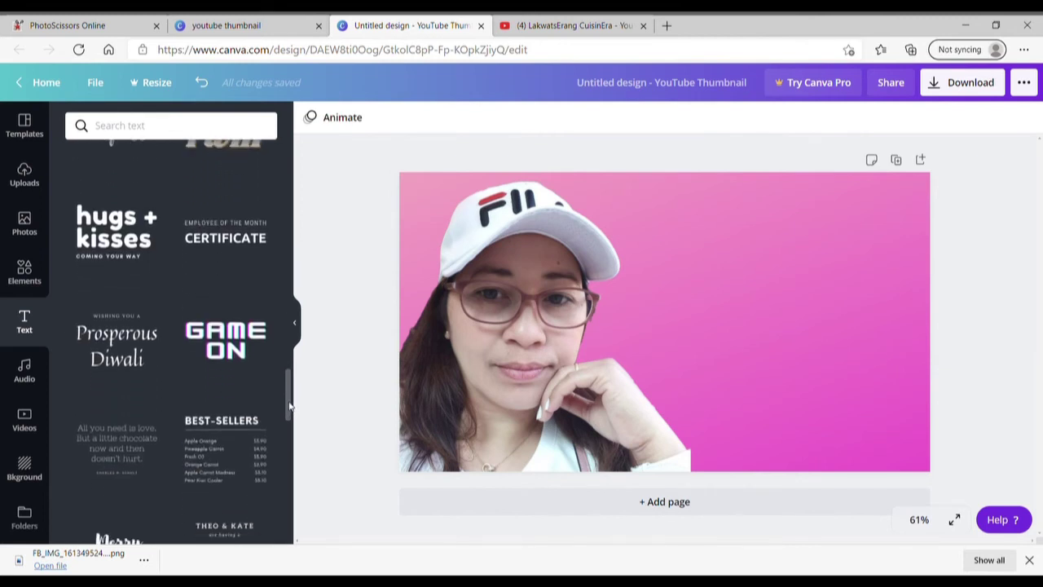
{"action": "left_click", "coordinate": [231, 348]}
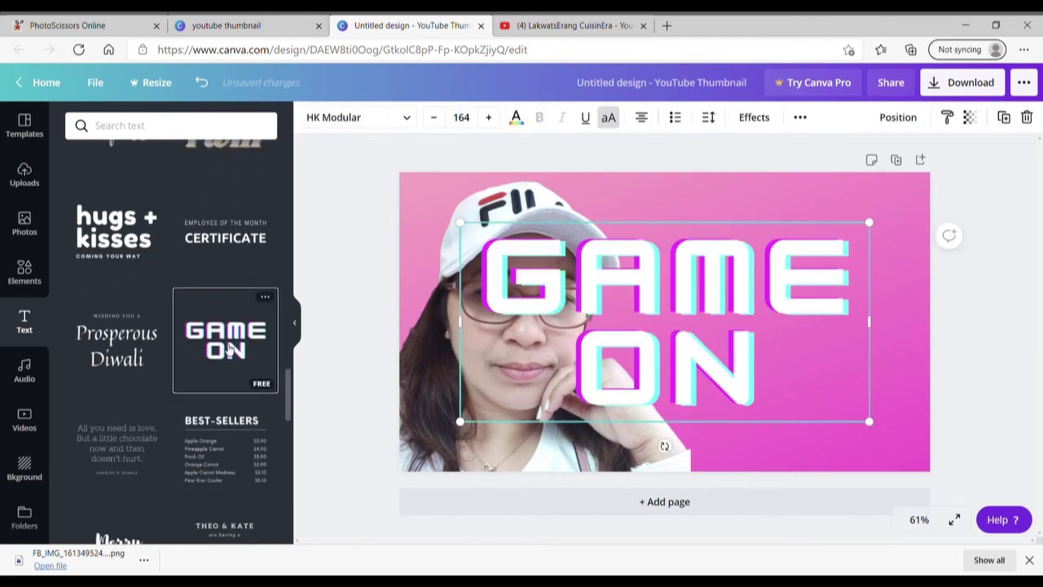
Set the GAME ON text's font size to 100, then shrink it slightly.
{"action": "left_click", "coordinate": [466, 119]}
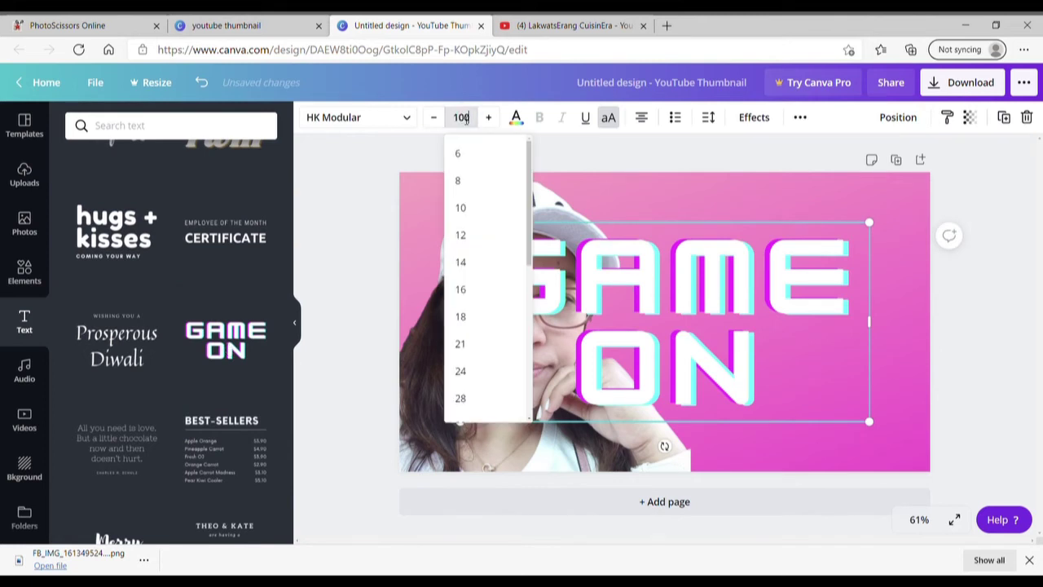
{"action": "type", "text": "100"}
{"action": "key", "text": "Return"}
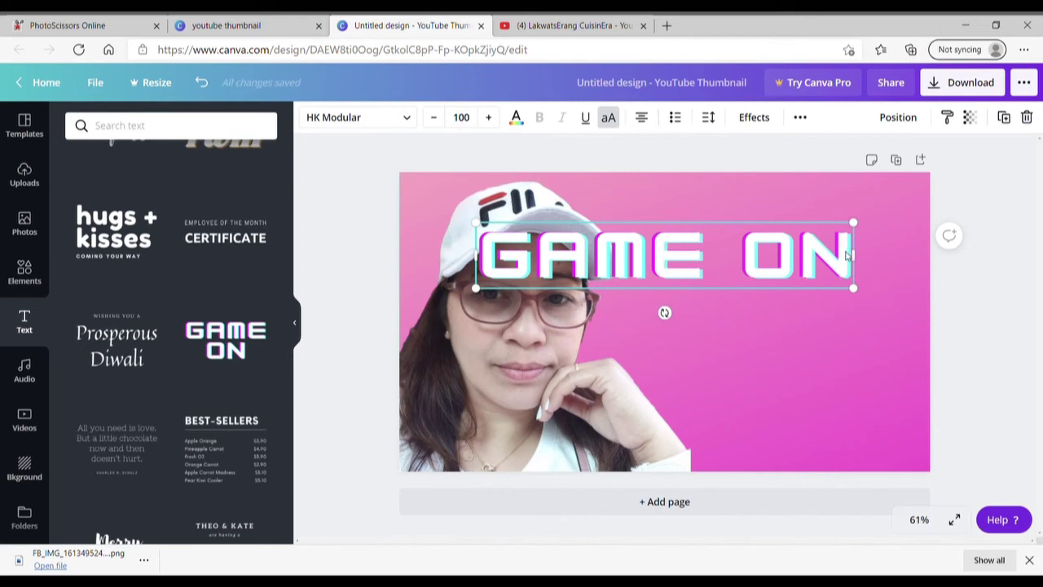
{"action": "left_click", "coordinate": [433, 118]}
{"action": "left_click", "coordinate": [433, 117]}
{"action": "left_click", "coordinate": [433, 117]}
{"action": "left_click", "coordinate": [434, 118]}
{"action": "left_click", "coordinate": [434, 118]}
{"action": "left_click", "coordinate": [435, 119]}
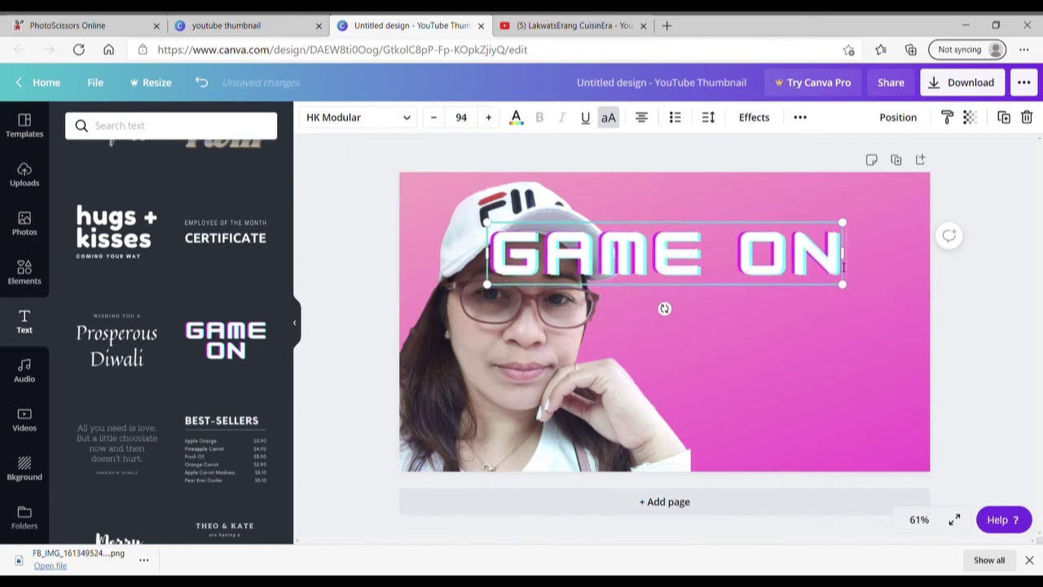
Replace the GAME ON wording with the woman's name followed by HONGKONG LIFE.
{"action": "double_click", "coordinate": [844, 267]}
{"action": "key", "text": "BackSpace"}
{"action": "key", "text": "BackSpace"}
{"action": "key", "text": "BackSpace"}
{"action": "key", "text": "BackSpace"}
{"action": "key", "text": "BackSpace"}
{"action": "key", "text": "BackSpace"}
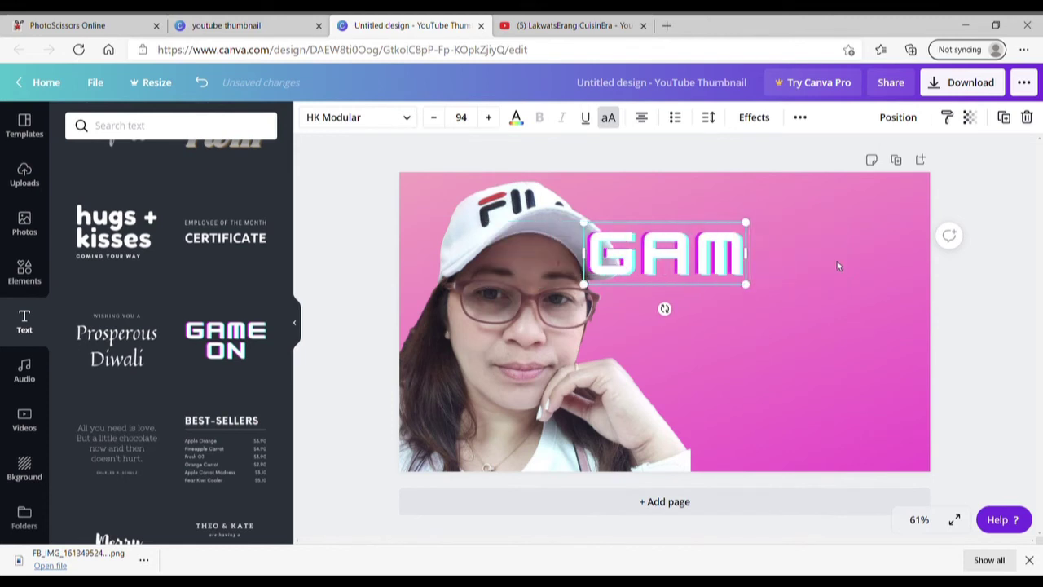
{"action": "type", "text": "VI"}
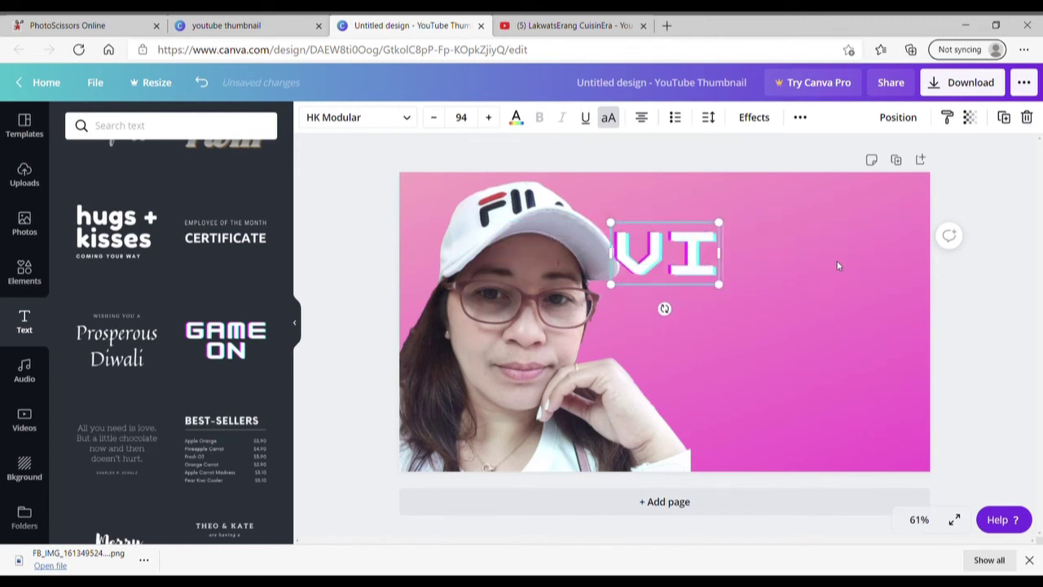
{"action": "type", "text": "VIAN"}
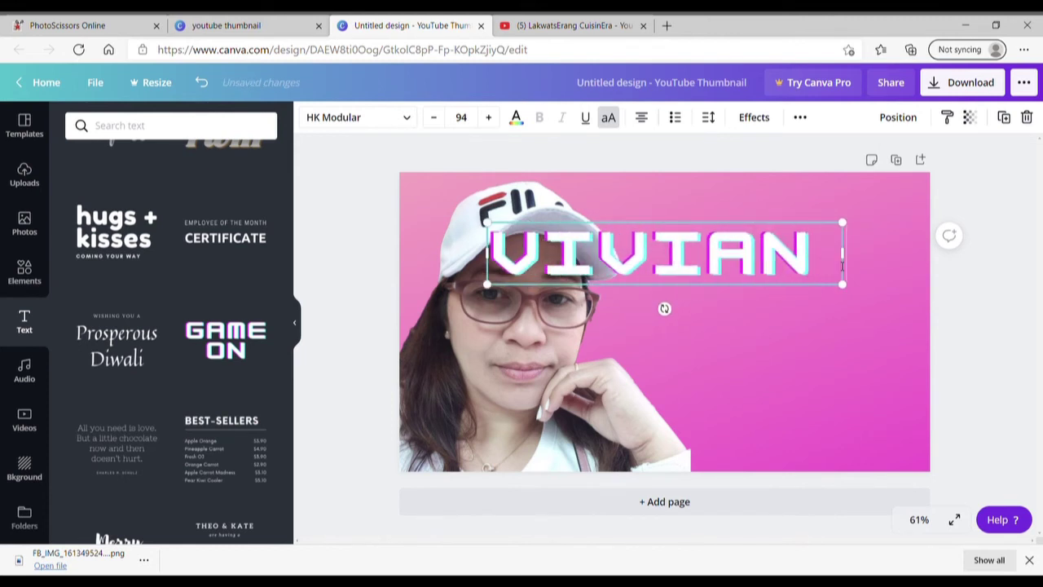
{"action": "type", "text": " HONGKONG"}
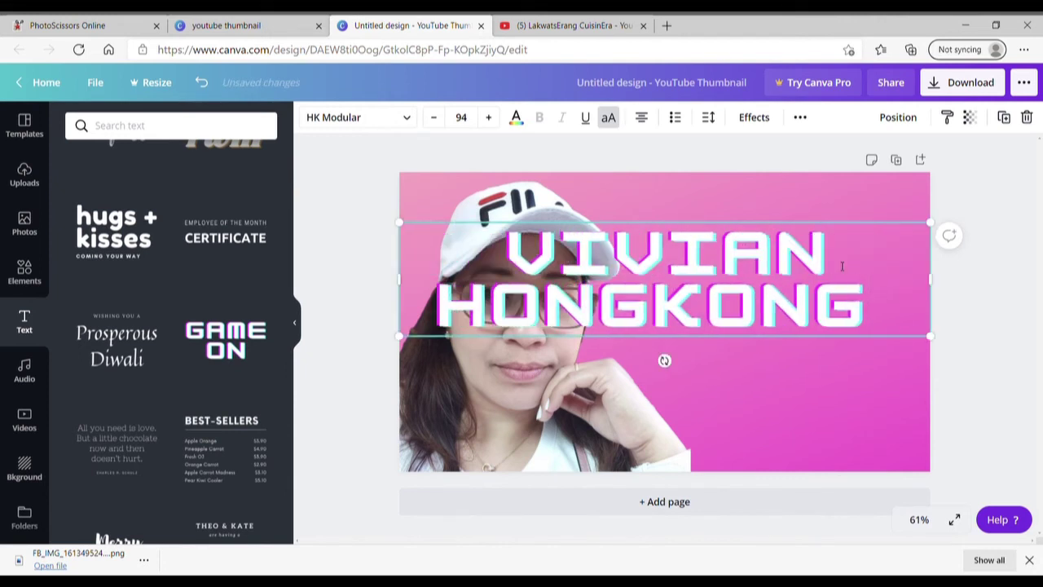
{"action": "type", "text": " LIFE"}
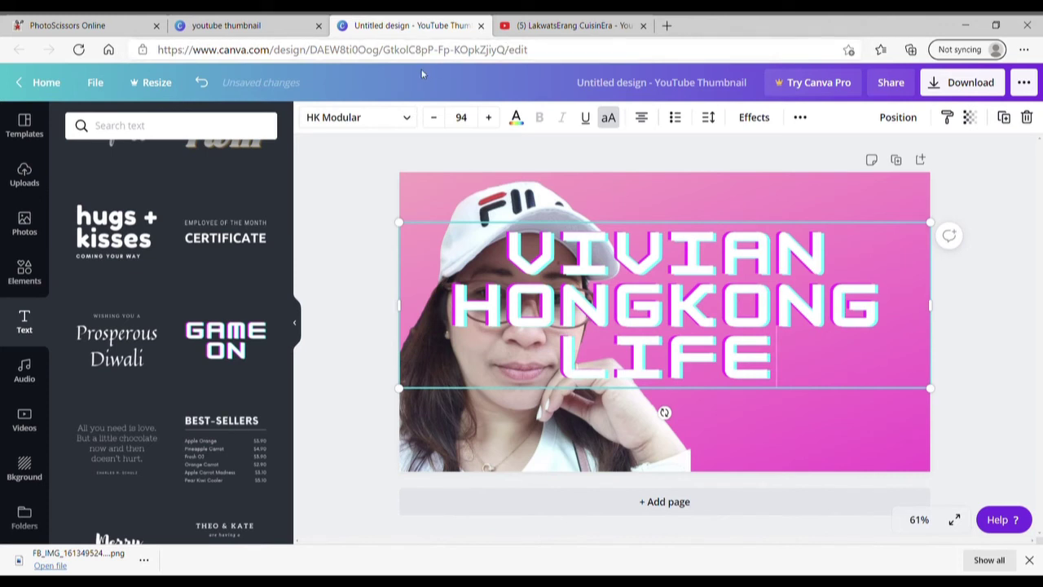
Shrink the title to size 41 and break it onto a new line after HONGKONG.
{"action": "left_click", "coordinate": [435, 116]}
{"action": "left_click", "coordinate": [435, 117]}
{"action": "left_click", "coordinate": [436, 116]}
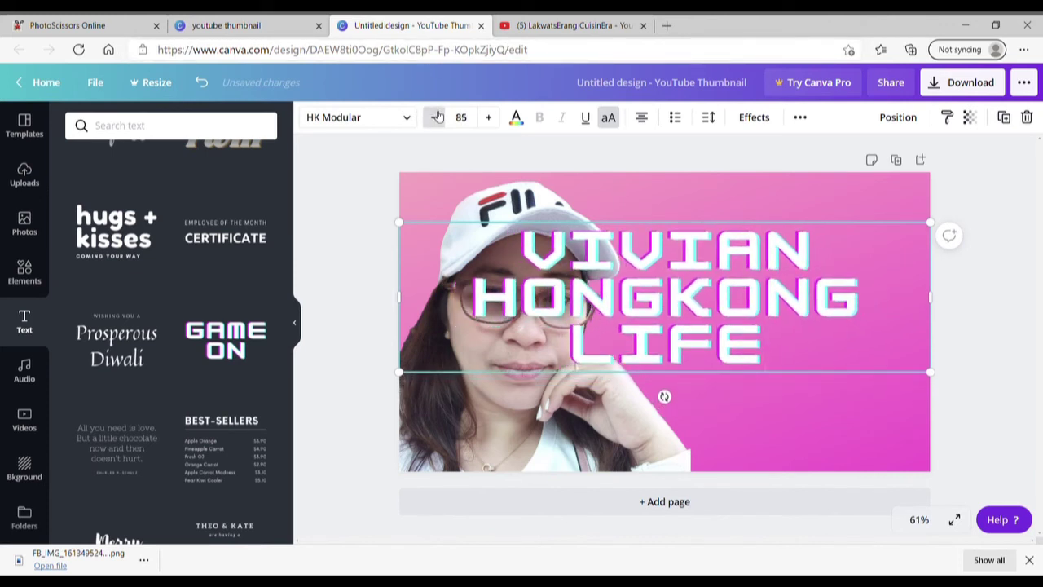
{"action": "left_click", "coordinate": [436, 116]}
{"action": "left_click", "coordinate": [436, 116]}
{"action": "left_click", "coordinate": [436, 116]}
{"action": "left_click", "coordinate": [436, 117]}
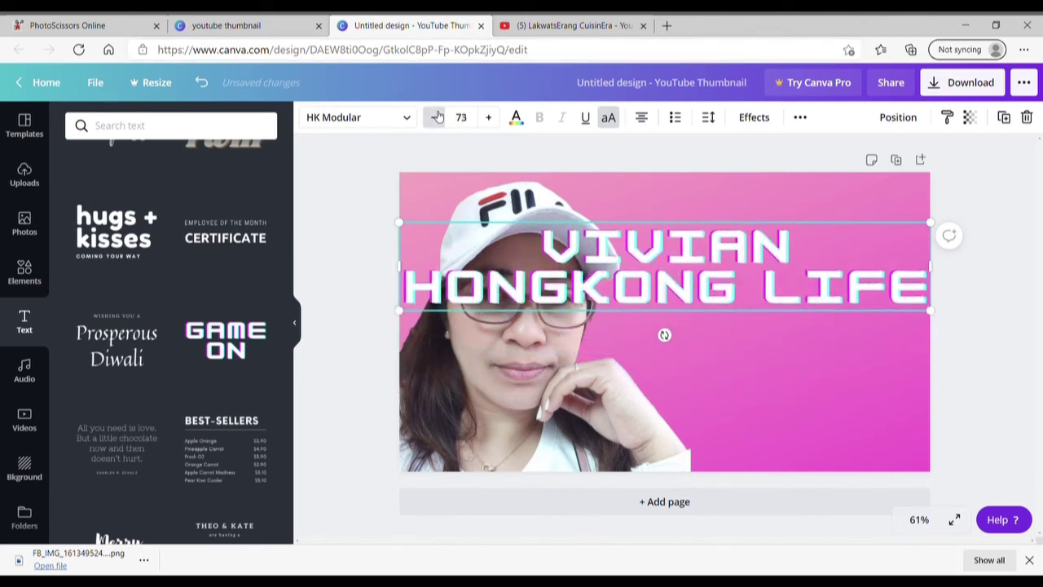
{"action": "left_click", "coordinate": [436, 117]}
{"action": "left_click", "coordinate": [436, 117]}
{"action": "left_click", "coordinate": [436, 116]}
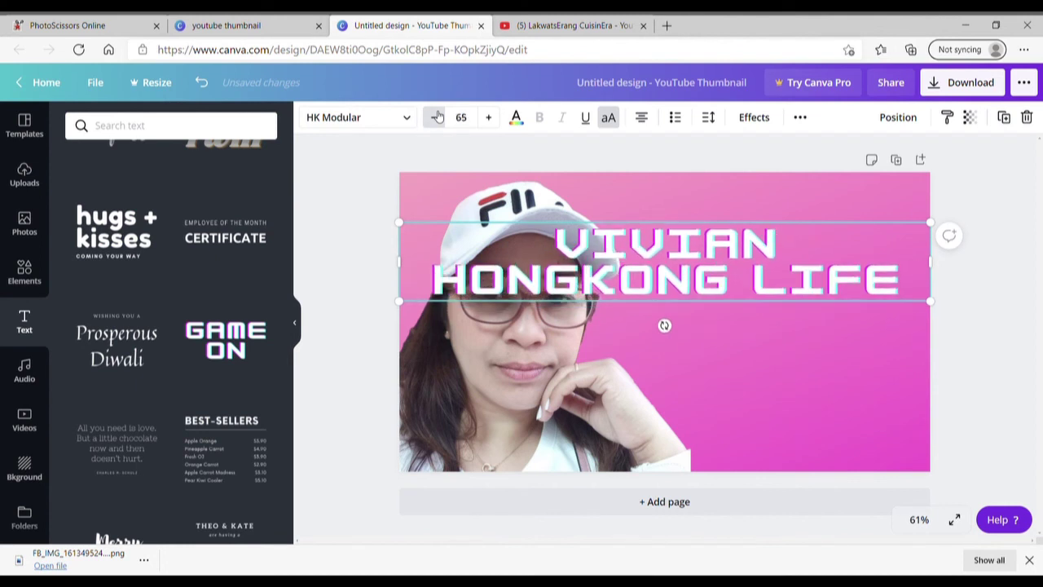
{"action": "left_click", "coordinate": [436, 116]}
{"action": "left_click", "coordinate": [436, 116]}
{"action": "left_click", "coordinate": [436, 116]}
{"action": "left_click", "coordinate": [436, 117]}
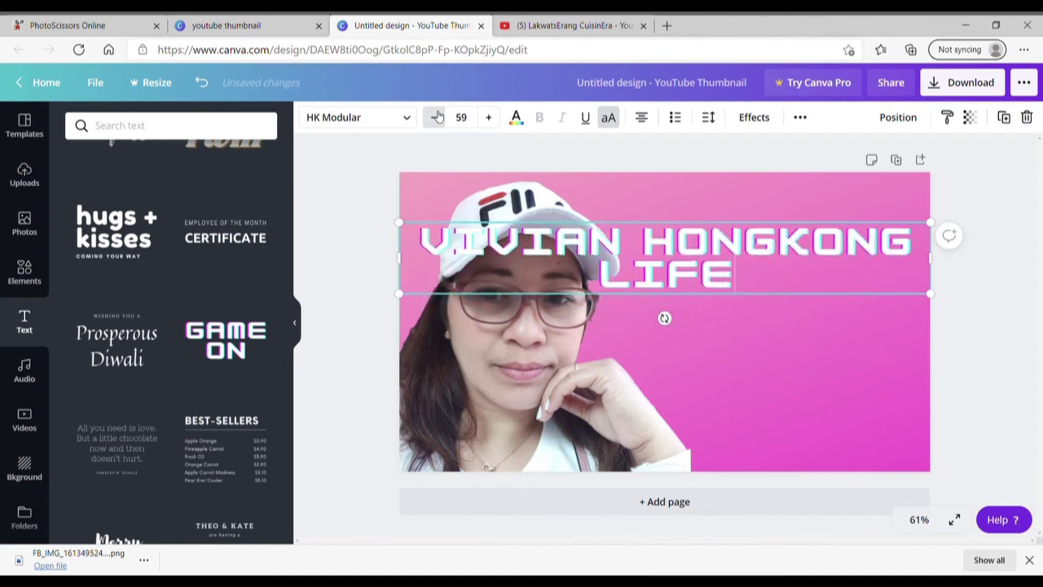
{"action": "left_click", "coordinate": [436, 117]}
{"action": "left_click", "coordinate": [436, 117]}
{"action": "left_click", "coordinate": [435, 116]}
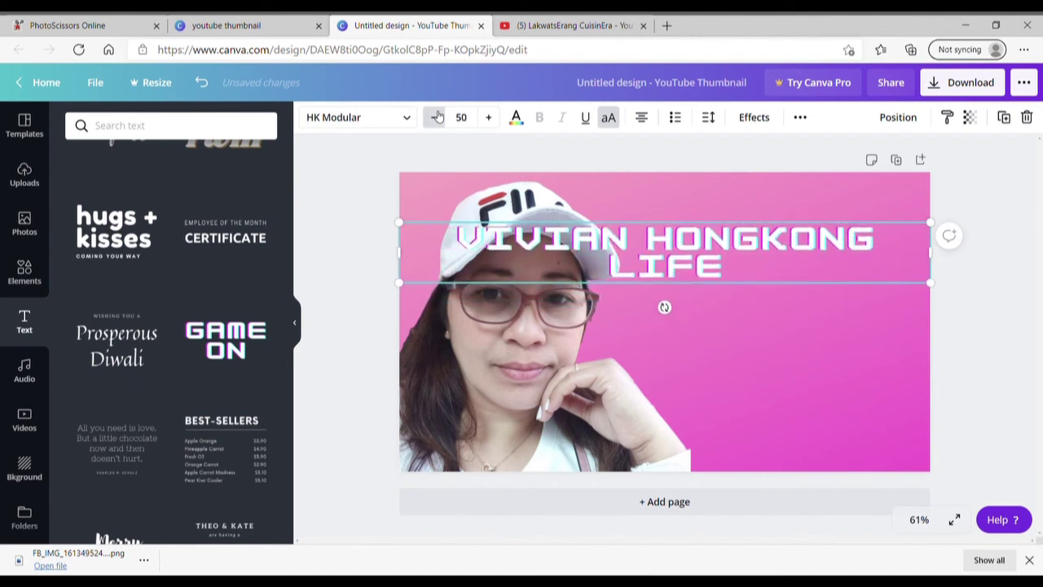
{"action": "left_click", "coordinate": [436, 116]}
{"action": "left_click", "coordinate": [436, 117]}
{"action": "left_click", "coordinate": [436, 116]}
{"action": "left_click", "coordinate": [436, 117]}
{"action": "left_click", "coordinate": [436, 117]}
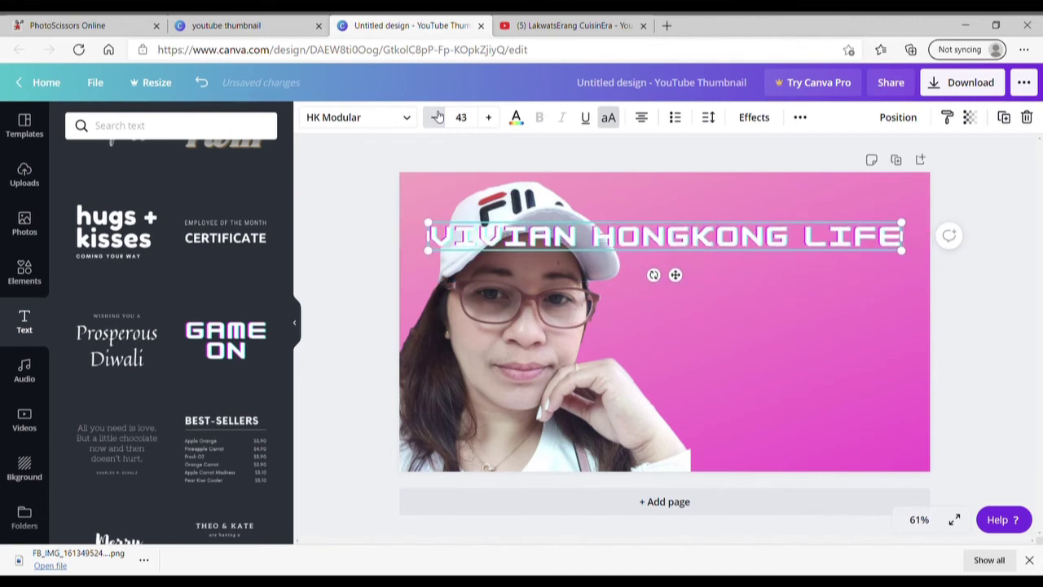
{"action": "left_click", "coordinate": [436, 116]}
{"action": "left_click", "coordinate": [436, 117]}
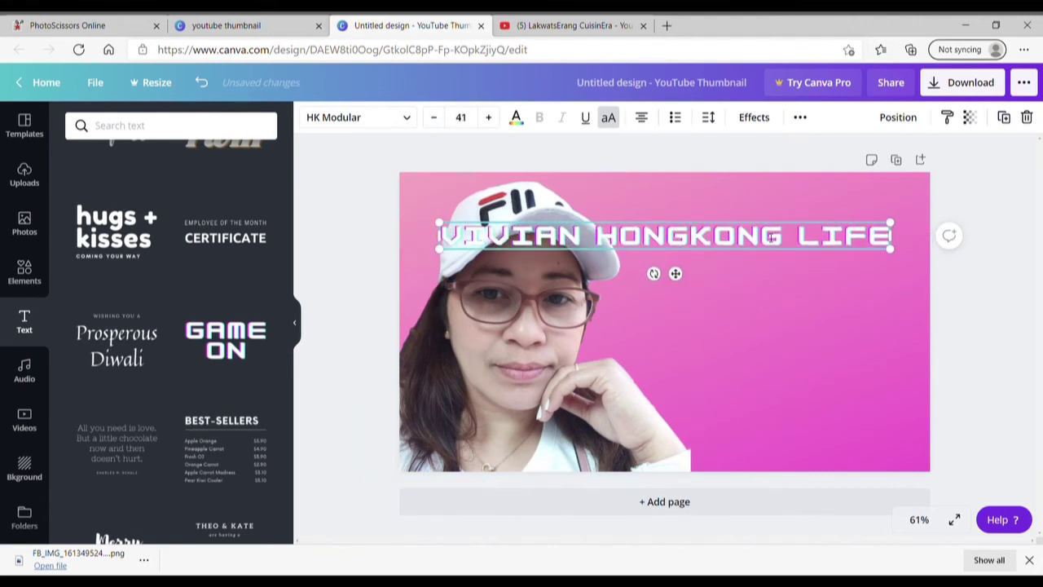
{"action": "key", "text": "Return"}
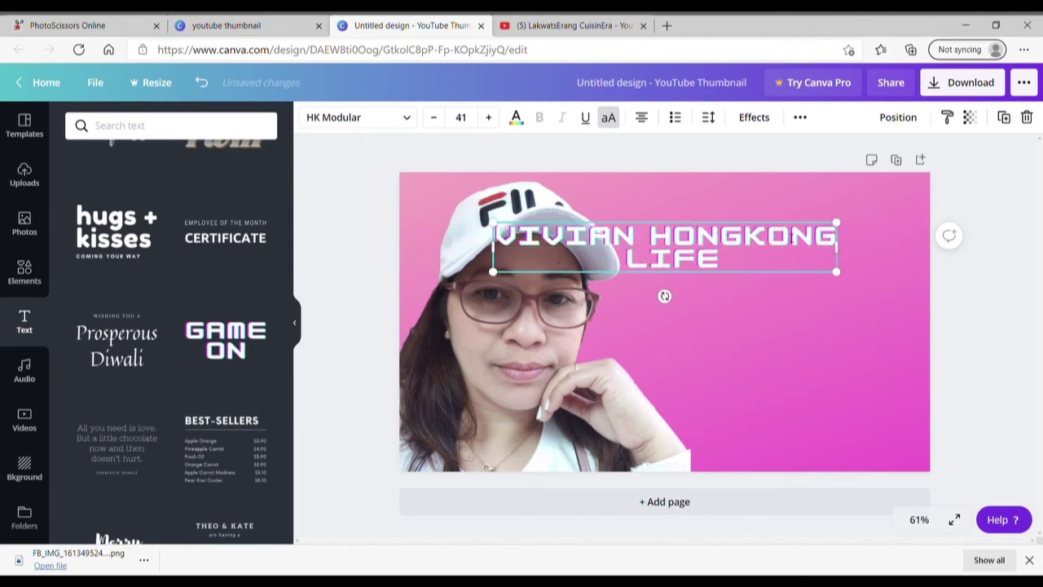
Drag the two-line title to the thumbnail's upper right, clear of the woman's face.
{"action": "left_click_drag", "start_coordinate": [696, 237], "coordinate": [807, 247]}
{"action": "left_click", "coordinate": [778, 332]}
{"action": "left_click", "coordinate": [680, 258]}
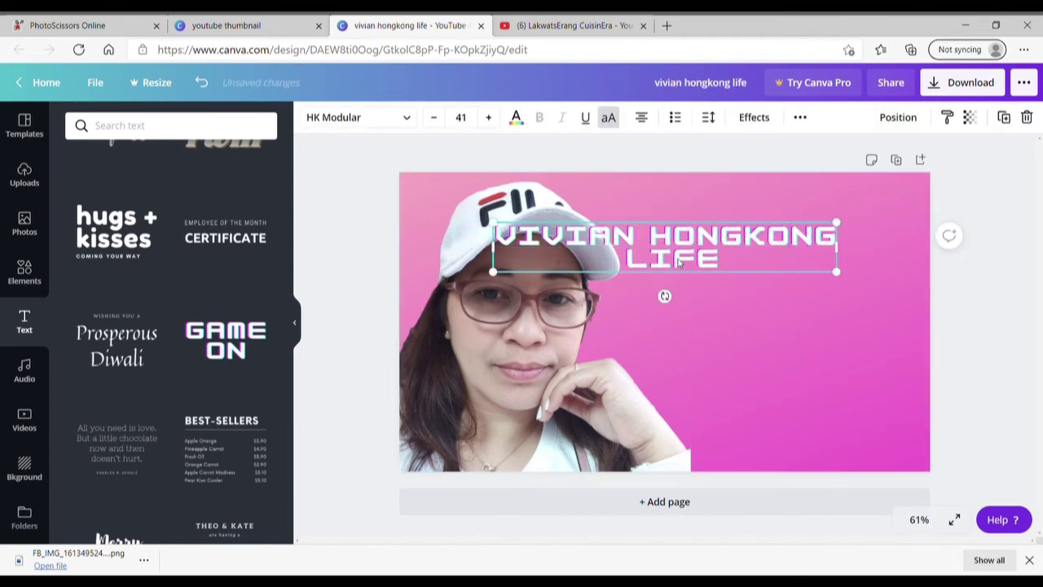
{"action": "left_click_drag", "start_coordinate": [679, 258], "coordinate": [764, 241]}
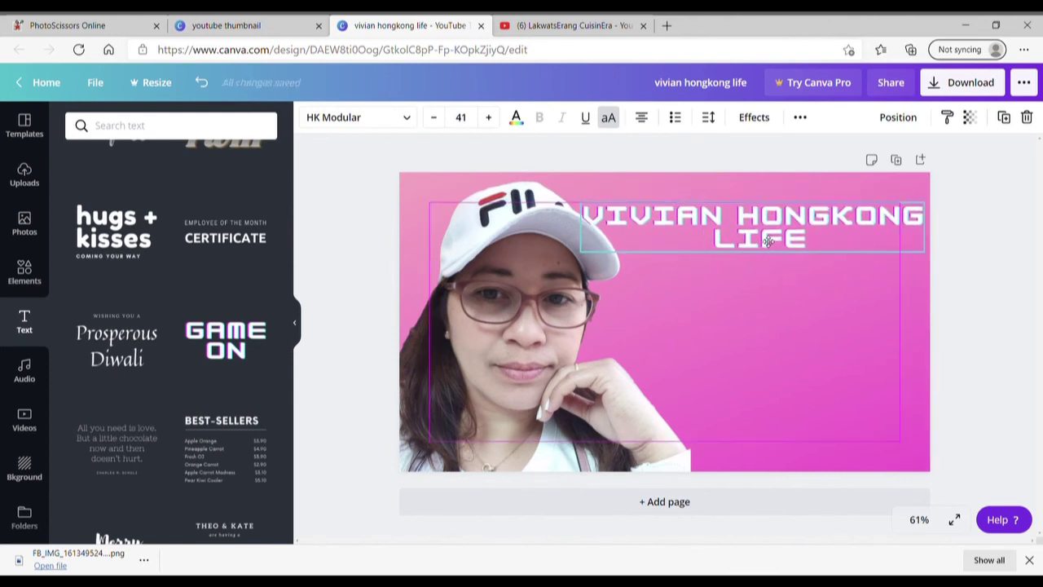
{"action": "left_click", "coordinate": [803, 357]}
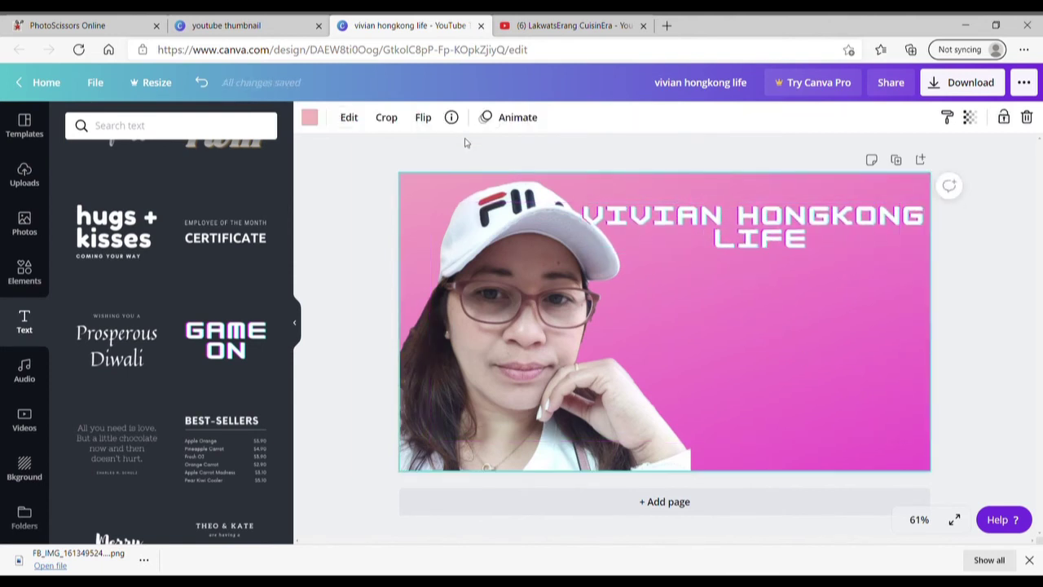
Add the GAME ON text style at font size 100 and place it below the title.
{"action": "left_click", "coordinate": [226, 340]}
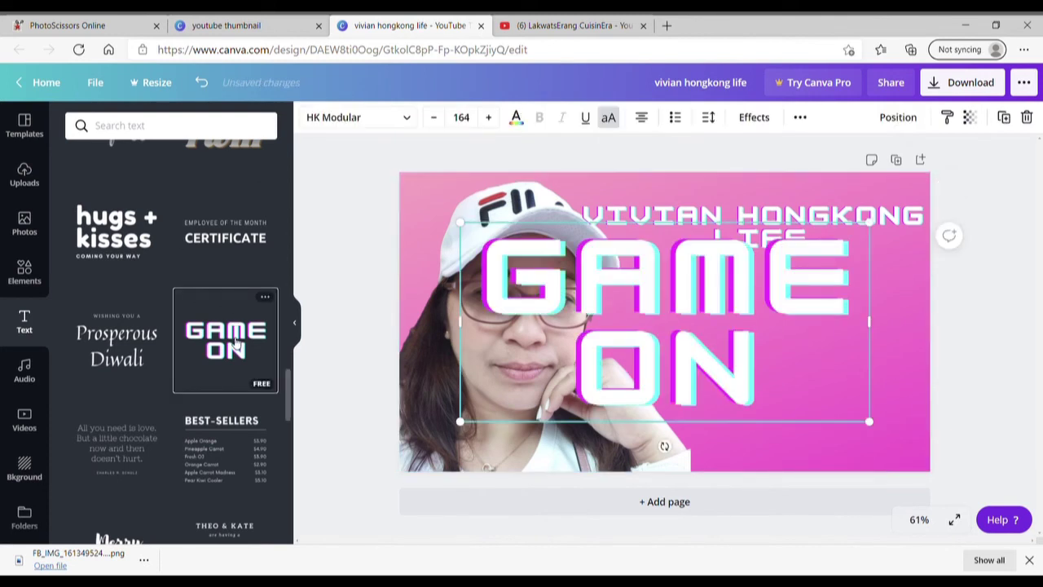
{"action": "left_click", "coordinate": [462, 117]}
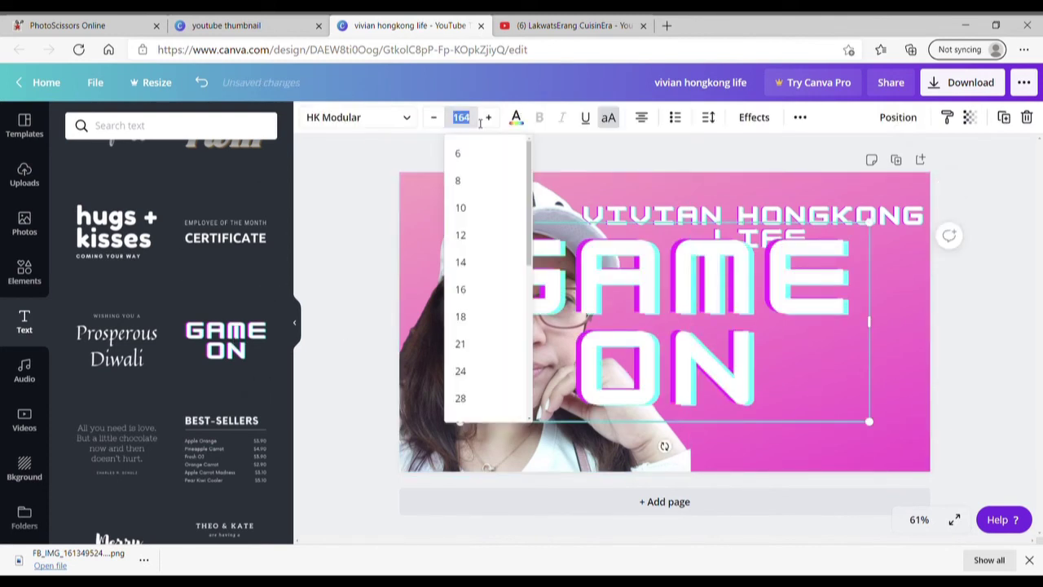
{"action": "type", "text": "100"}
{"action": "key", "text": "Return"}
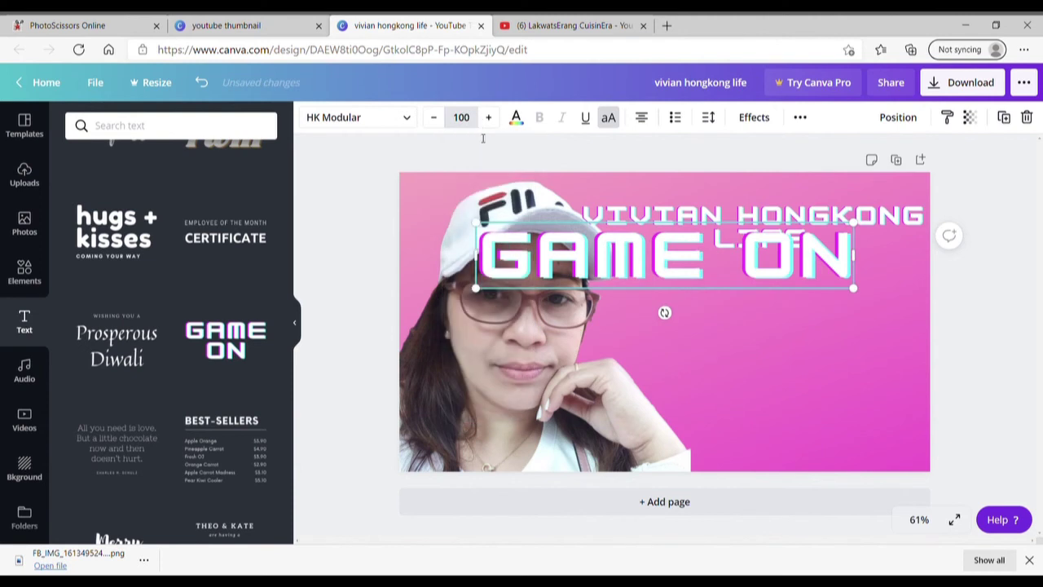
{"action": "left_click_drag", "start_coordinate": [782, 294], "coordinate": [782, 324]}
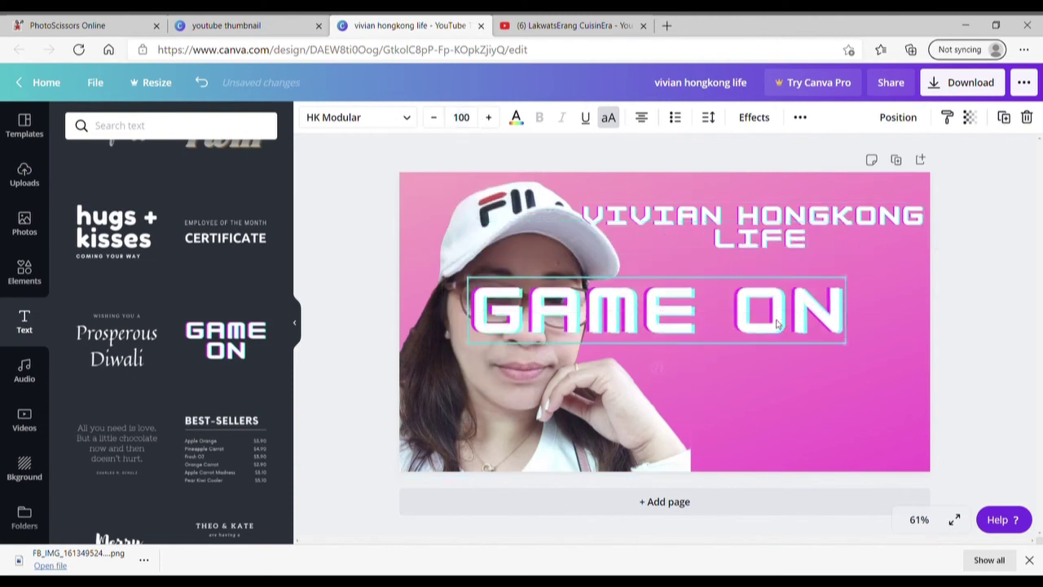
Replace the text with LIVESTREAM and reduce its font size to 95.
{"action": "double_click", "coordinate": [835, 323]}
{"action": "key", "text": "BackSpace"}
{"action": "key", "text": "BackSpace"}
{"action": "key", "text": "BackSpace"}
{"action": "key", "text": "BackSpace"}
{"action": "key", "text": "BackSpace"}
{"action": "key", "text": "BackSpace"}
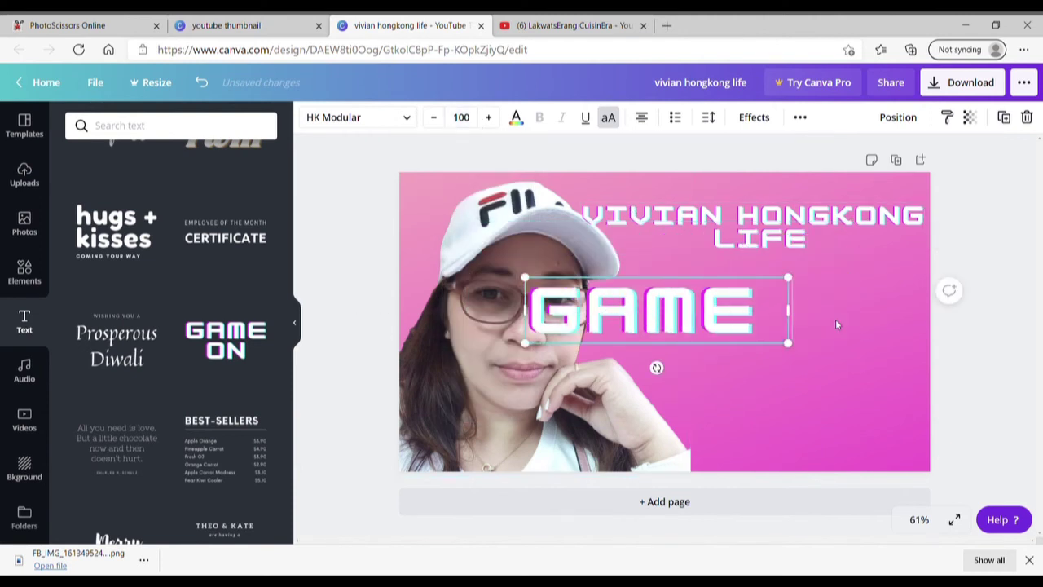
{"action": "type", "text": "LI"}
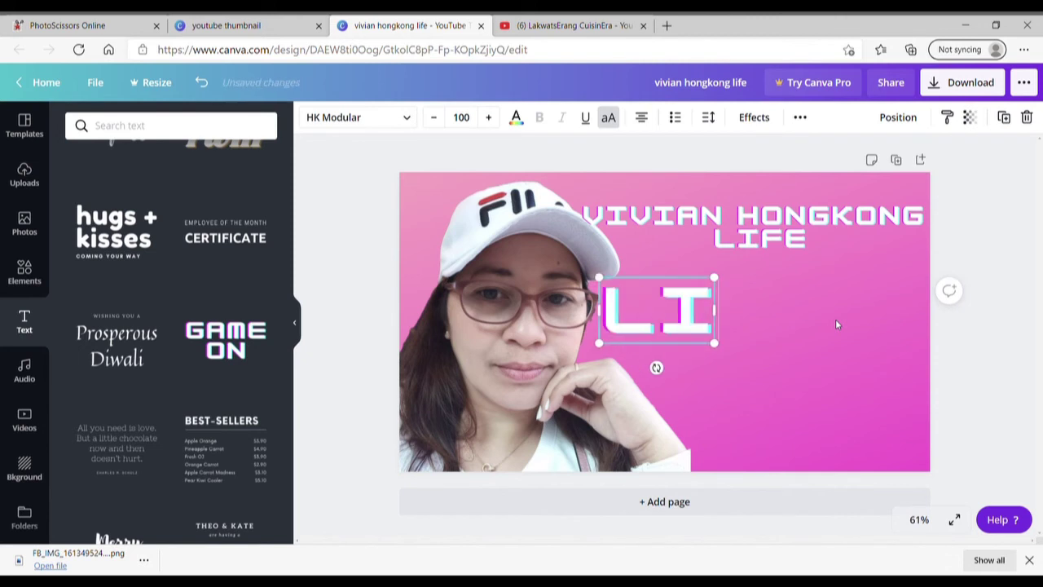
{"action": "type", "text": "VESTREA"}
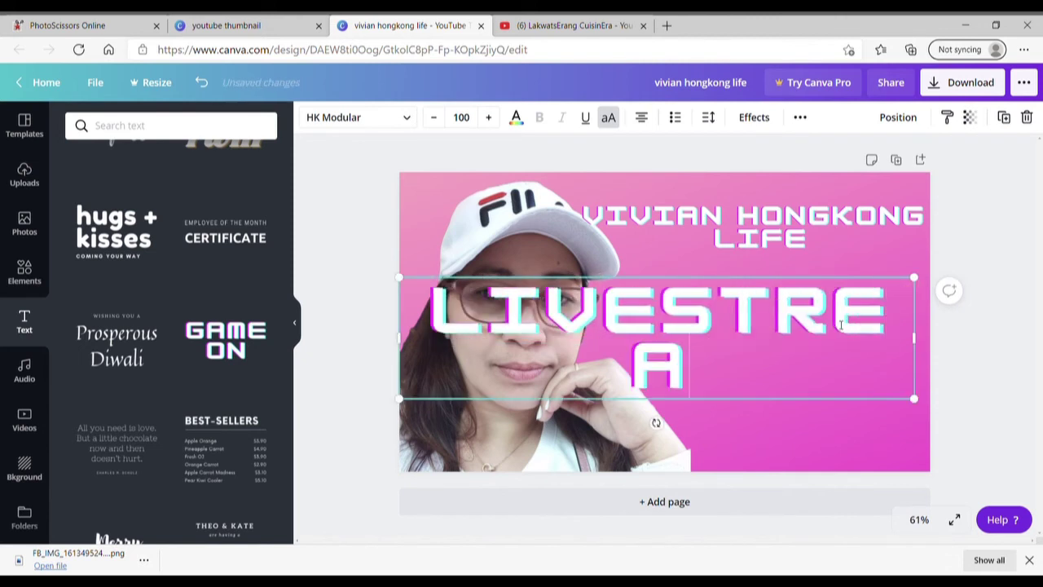
{"action": "type", "text": "M"}
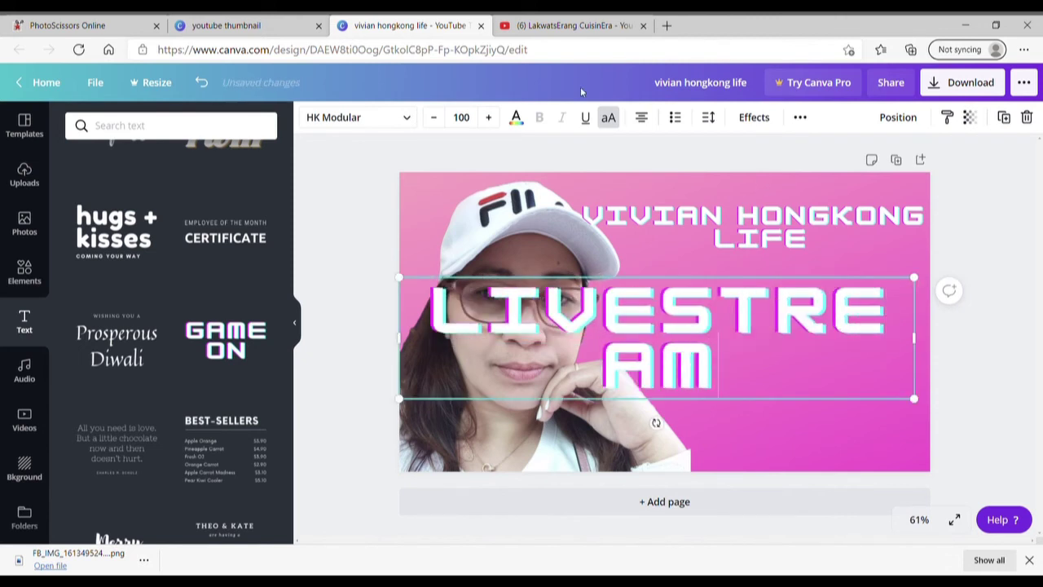
{"action": "left_click", "coordinate": [433, 119]}
{"action": "left_click", "coordinate": [433, 119]}
{"action": "left_click", "coordinate": [434, 119]}
{"action": "left_click", "coordinate": [433, 119]}
{"action": "left_click", "coordinate": [434, 119]}
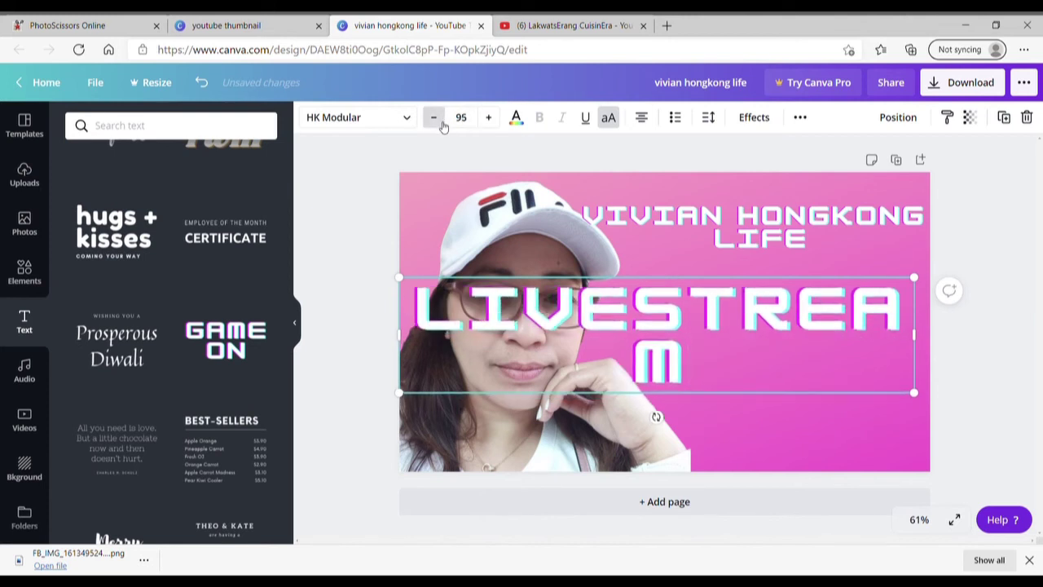